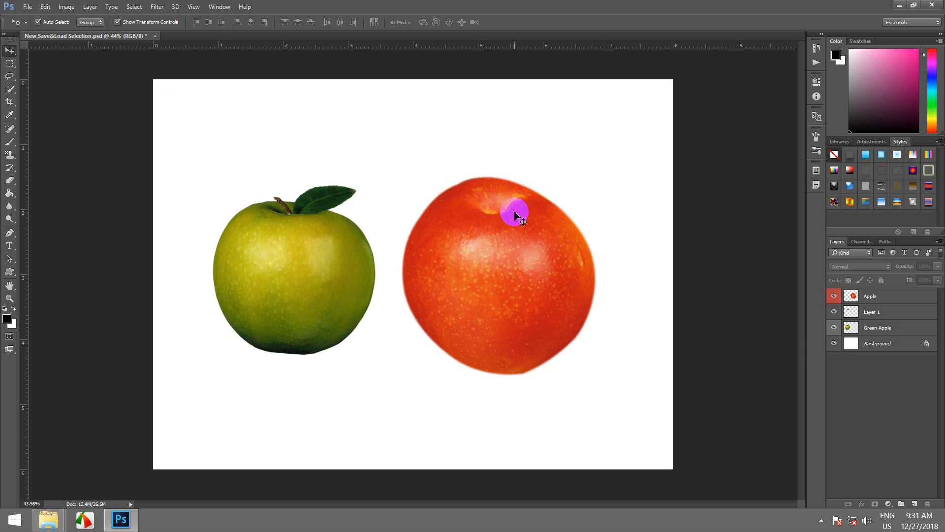
Select the whole red apple on the Apple layer using the Quick Selection tool.
left_click(9, 89)
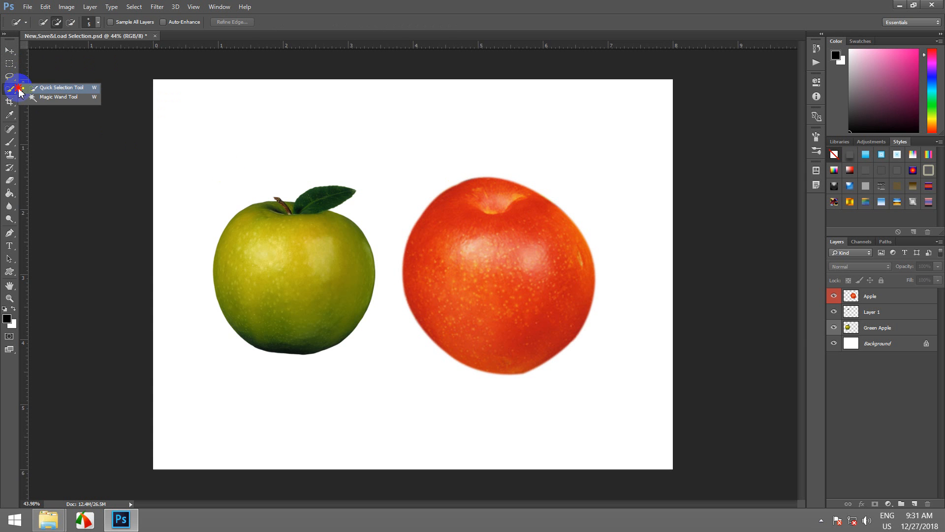
left_click(43, 89)
left_click(504, 261)
left_click(477, 200)
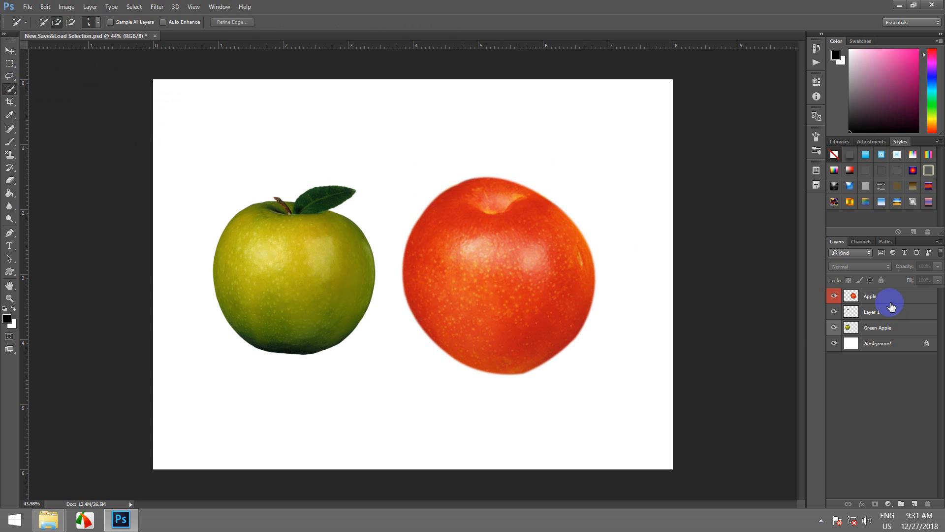
left_click(890, 302)
mouse_move(480, 269)
left_mouse_down()
mouse_move(473, 266)
mouse_move(502, 306)
mouse_move(490, 265)
left_mouse_up()
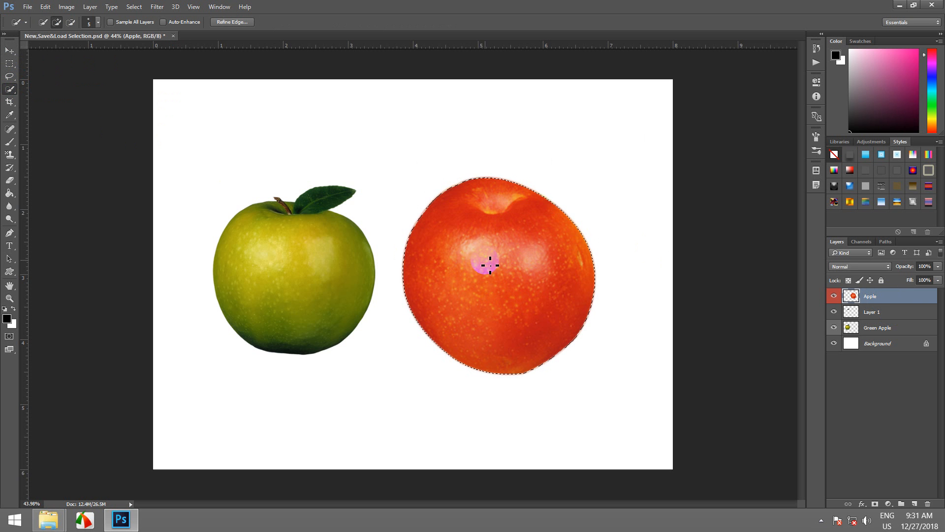
scroll(490, 262, "up", 7)
scroll(496, 261, "down", 2)
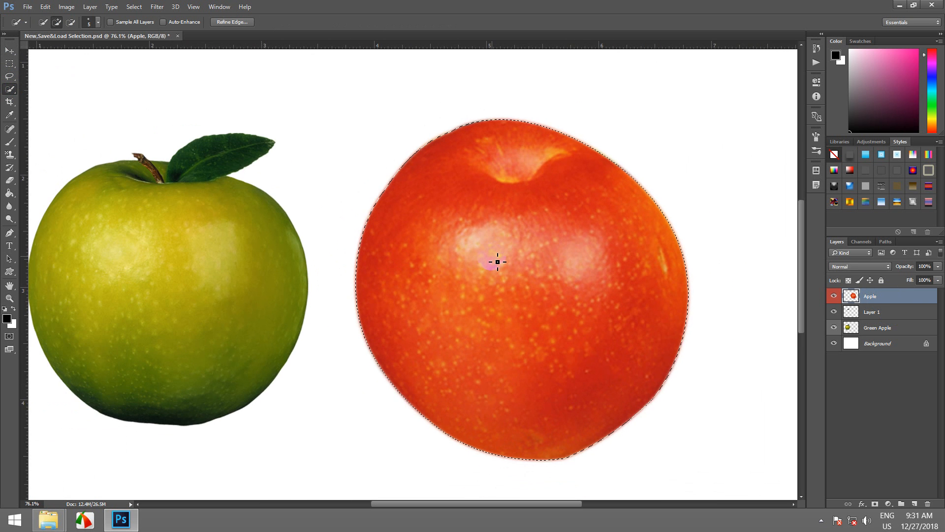
scroll(586, 227, "down", 7)
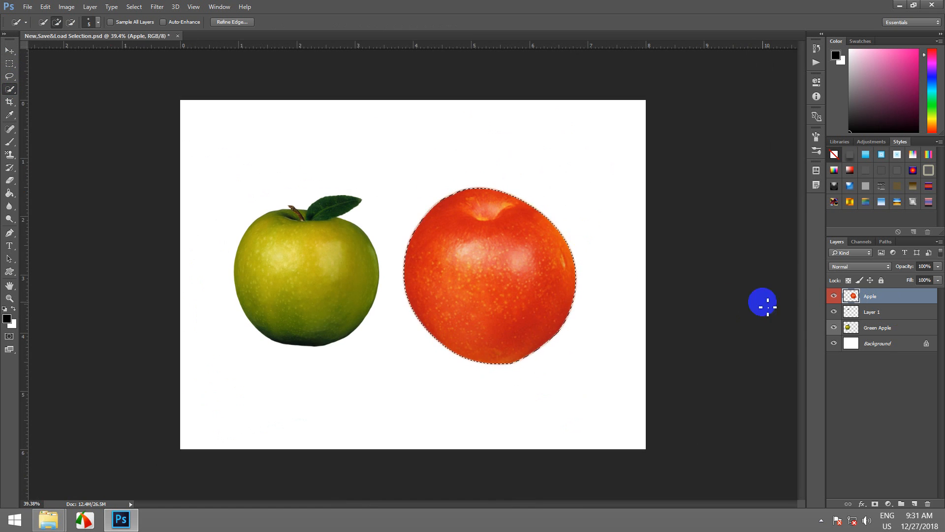
Make the Background layer active and set the foreground colour to a light blue.
left_click(878, 347)
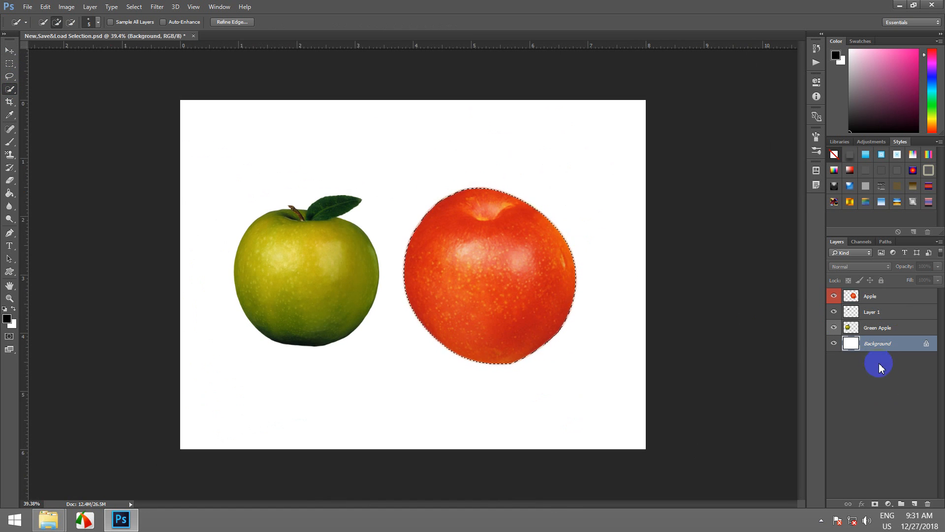
left_click(6, 320)
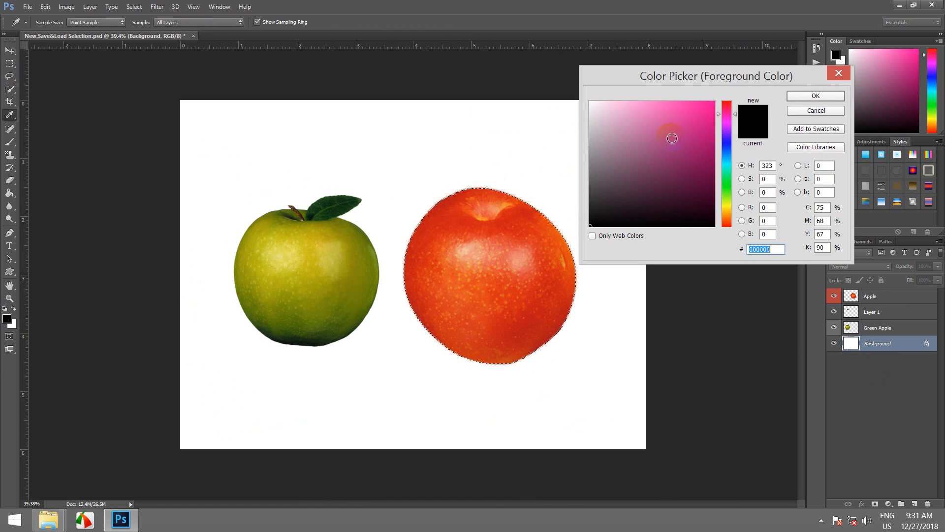
left_click(651, 104)
left_click_drag(650, 105, 644, 95)
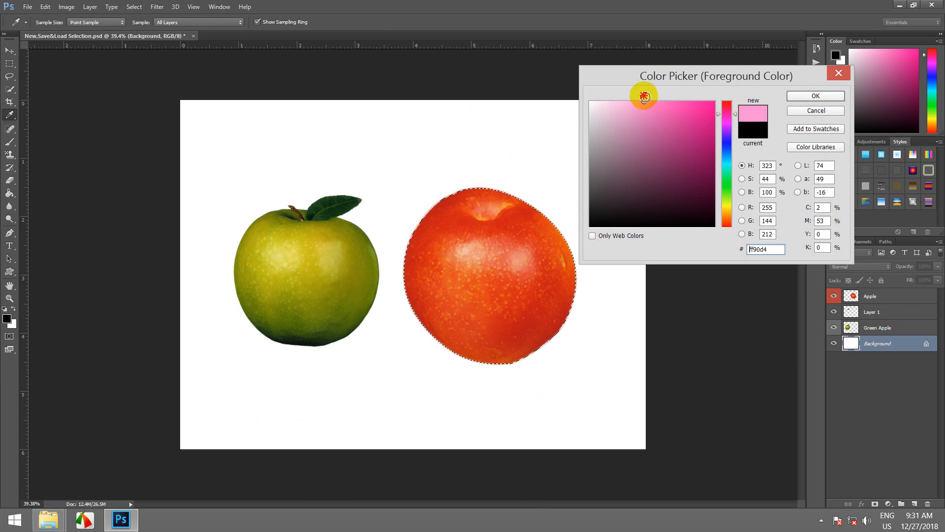
left_click(726, 162)
left_click(673, 106)
left_click(720, 155)
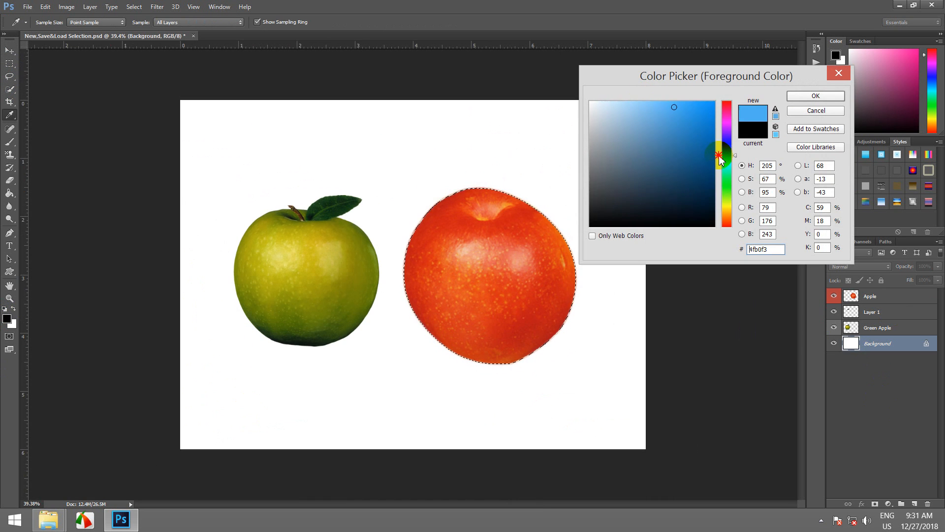
left_click(816, 95)
Try filling the apple-shaped selection on the Background layer with the foreground colour, and undo the fill.
key("w")
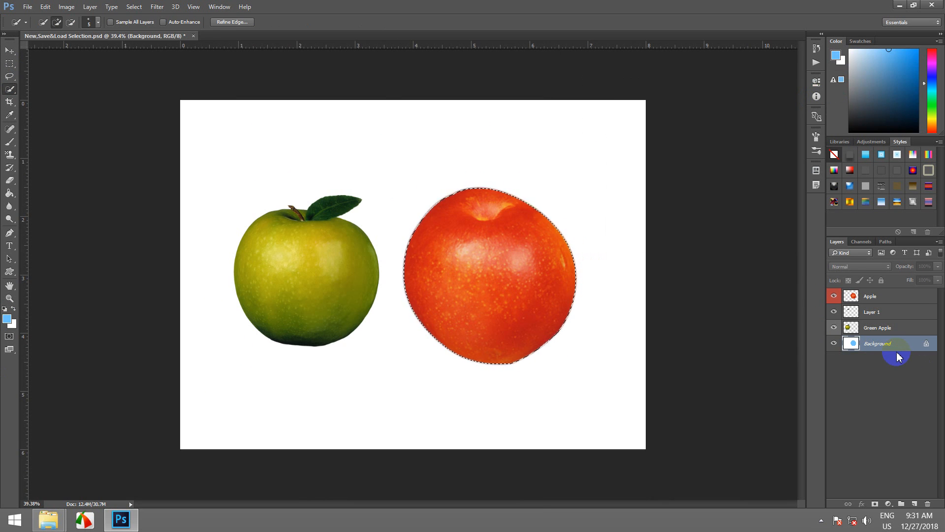
key("ctrl+z")
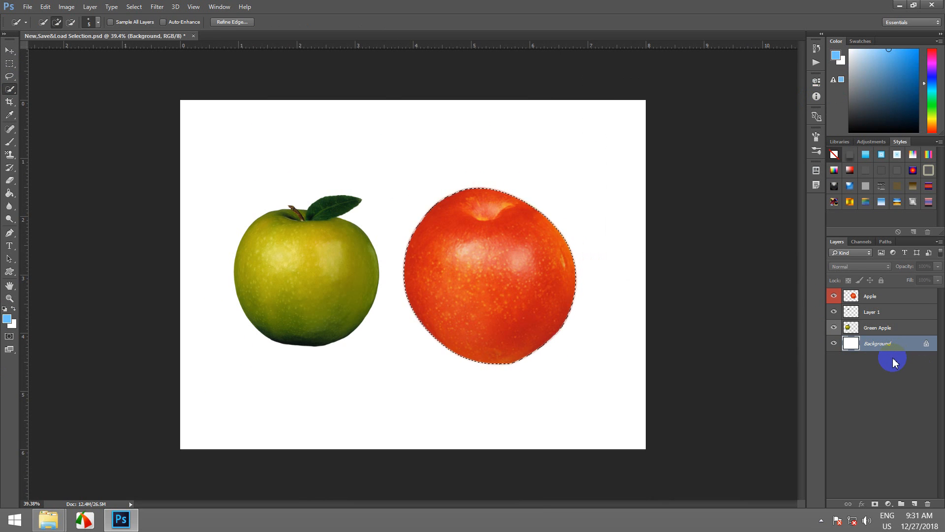
Deselect the red apple, then fill a new layer directly above the Background with the light blue foreground colour.
key("ctrl+d")
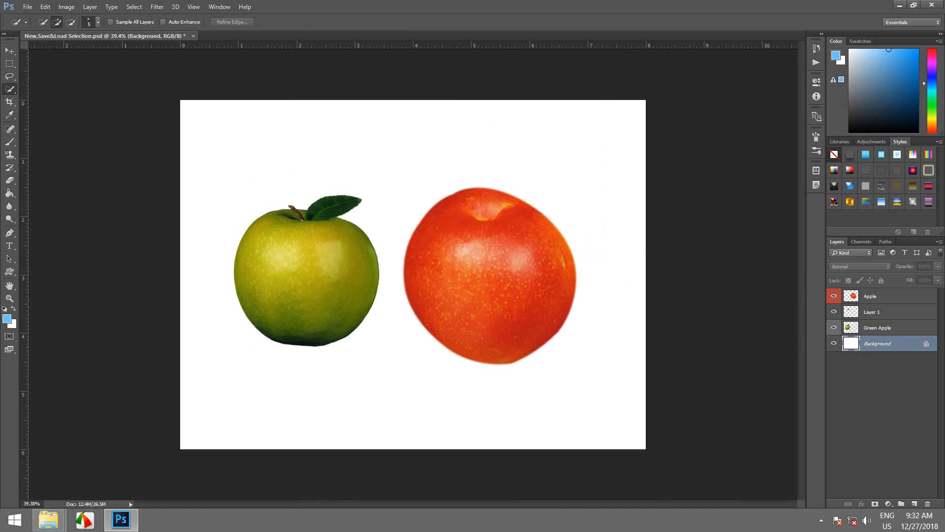
left_click(915, 503)
key("alt+BackSpace")
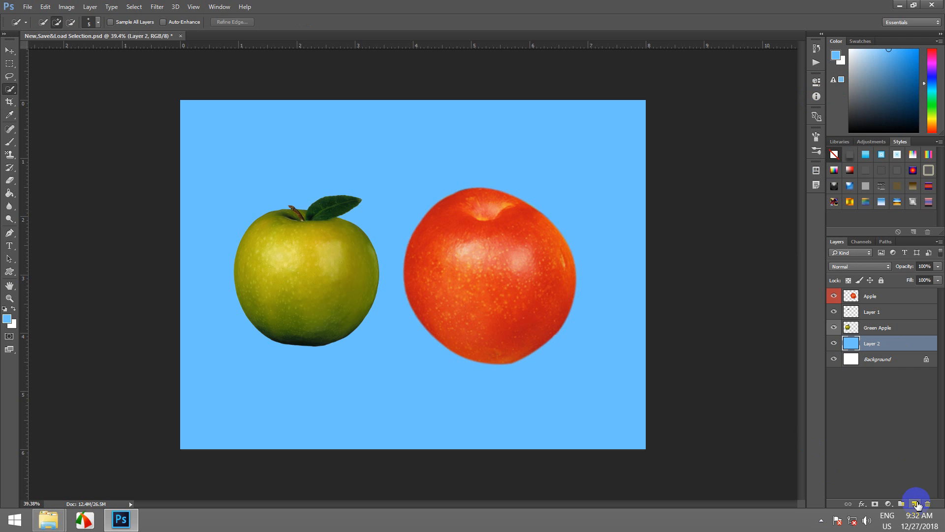
scroll(439, 333, "up", 2)
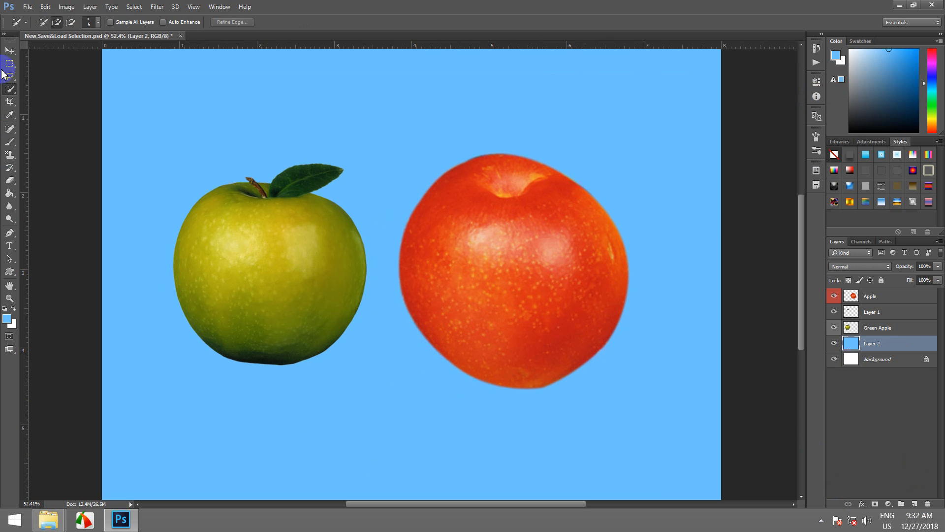
mouse_move(541, 293)
left_mouse_down()
mouse_move(534, 247)
mouse_move(475, 249)
mouse_move(561, 311)
mouse_move(559, 213)
mouse_move(544, 297)
left_mouse_up()
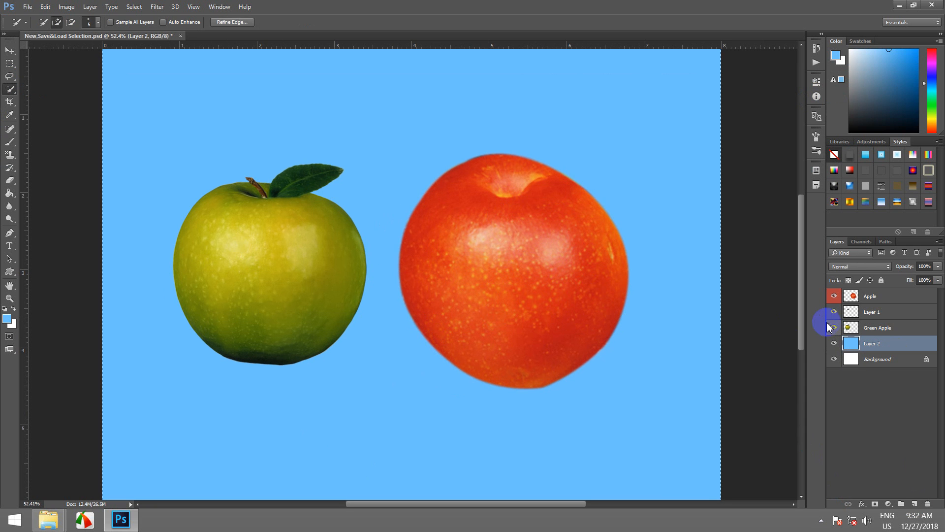
key("ctrl+d")
Make the Apple layer active and select the whole red apple with the Quick Selection tool.
left_click(870, 295)
mouse_move(560, 267)
left_mouse_down()
mouse_move(528, 239)
mouse_move(507, 237)
mouse_move(529, 319)
mouse_move(514, 279)
left_mouse_up()
scroll(514, 278, "down", 4)
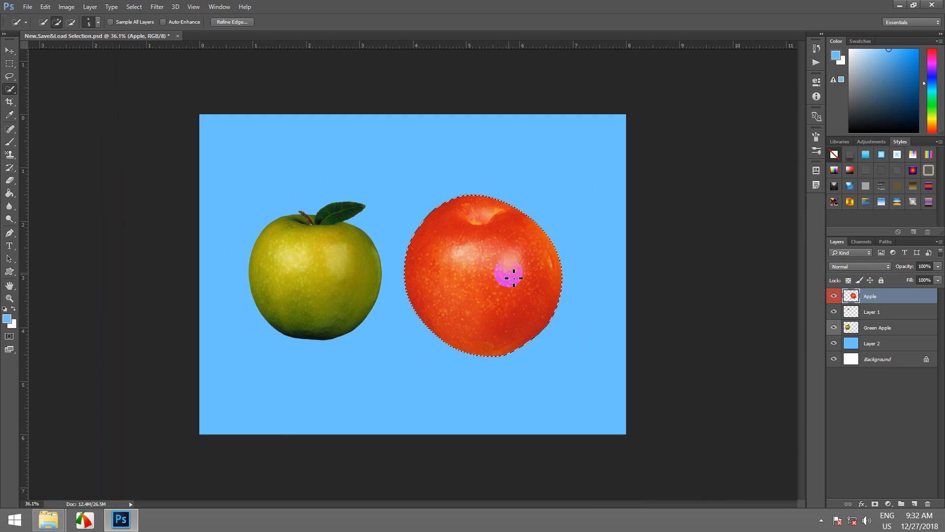
scroll(514, 278, "up", 3)
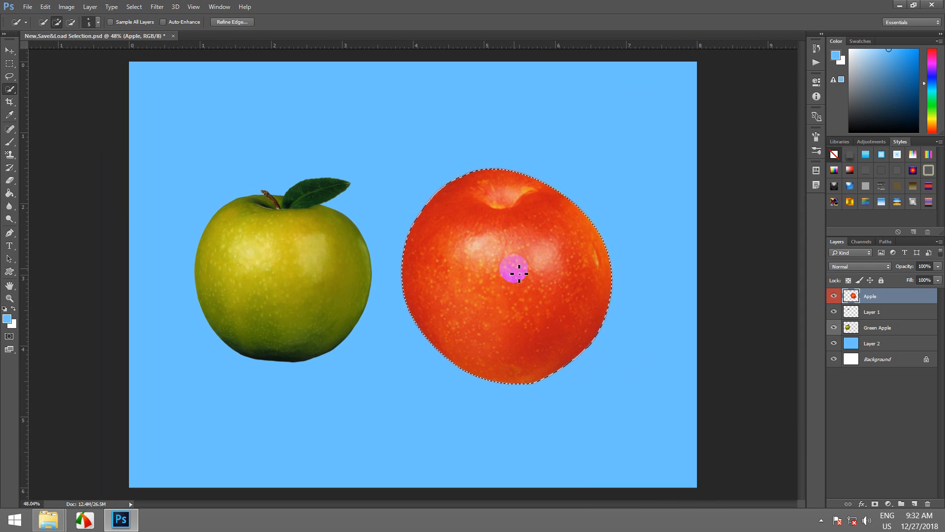
scroll(519, 273, "up", 2)
scroll(519, 273, "down", 2)
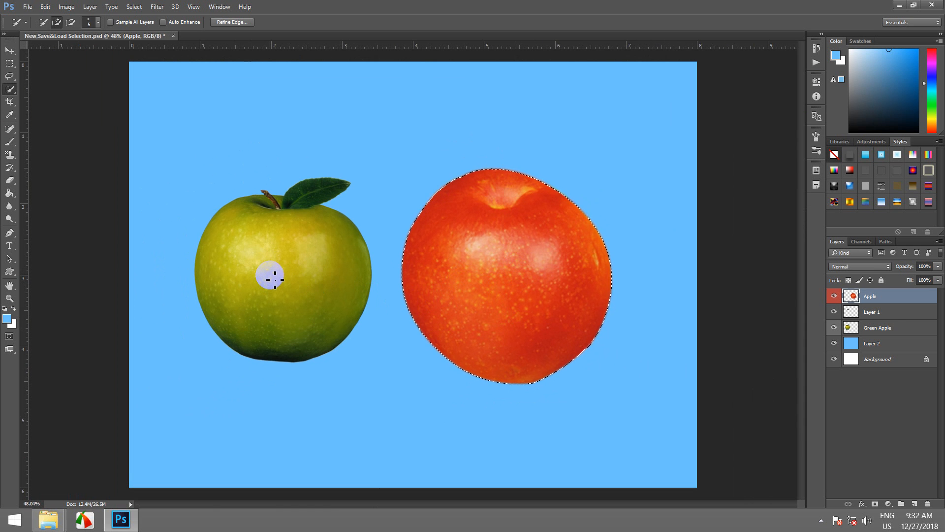
Make the Green Apple layer active and select the whole green apple, including its leaf, with the Quick Selection tool.
mouse_move(263, 266)
left_mouse_down()
mouse_move(299, 269)
mouse_move(301, 286)
mouse_move(250, 286)
mouse_move(263, 237)
mouse_move(289, 237)
mouse_move(312, 273)
mouse_move(306, 287)
mouse_move(267, 291)
mouse_move(236, 258)
mouse_move(306, 239)
mouse_move(323, 291)
left_mouse_up()
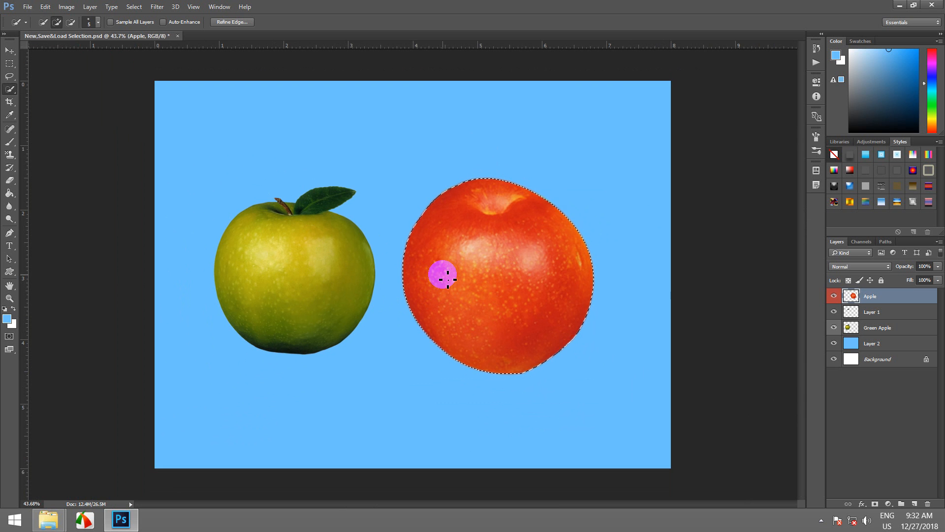
left_click(884, 327)
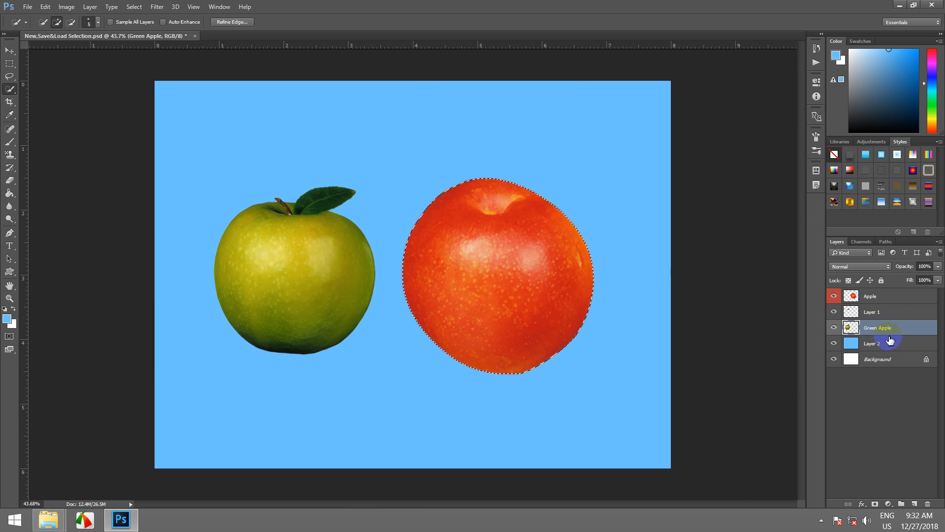
left_click(327, 279)
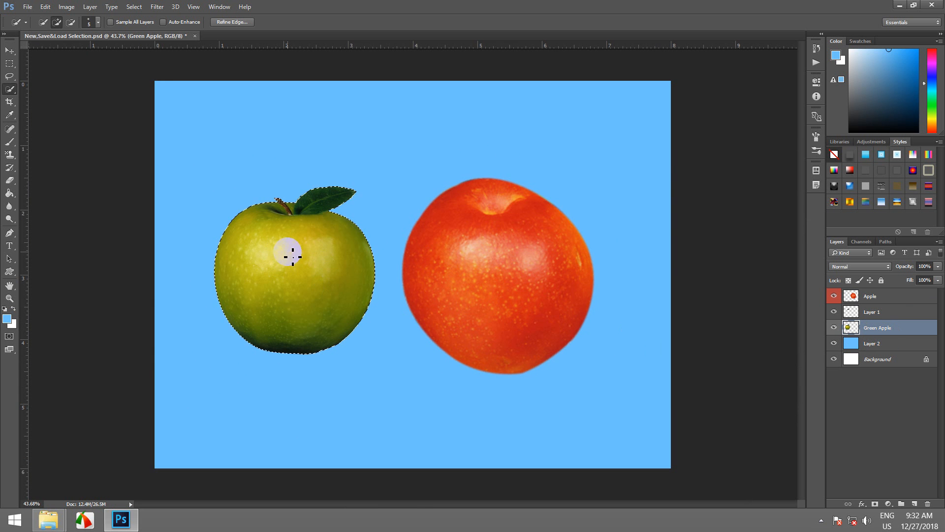
scroll(296, 253, "up", 5)
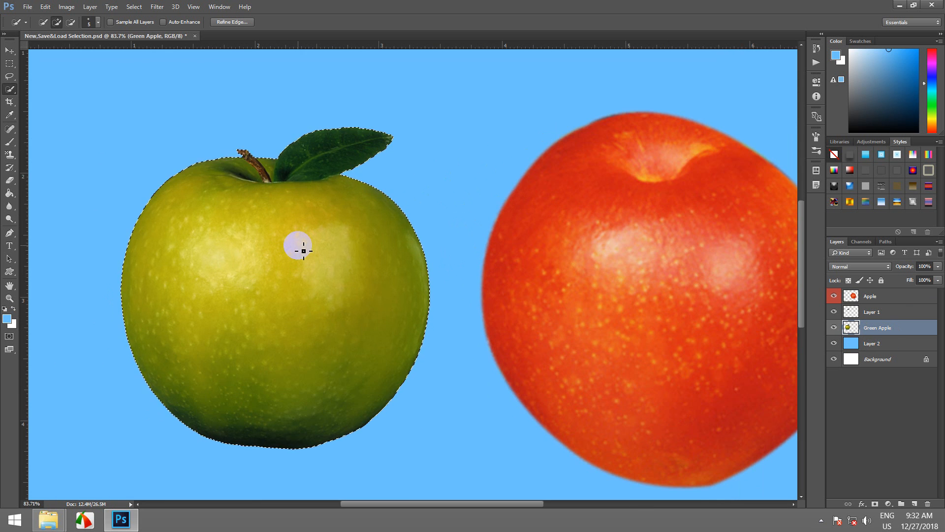
scroll(303, 251, "down", 4)
scroll(304, 251, "up", 1)
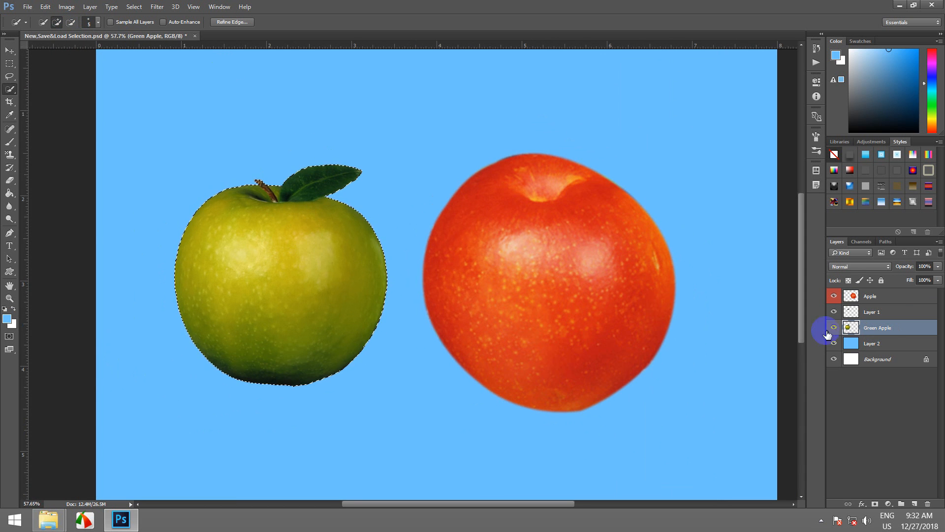
Return to the Apple layer and select the red apple again with the Quick Selection tool.
left_click(870, 297)
left_click(538, 275)
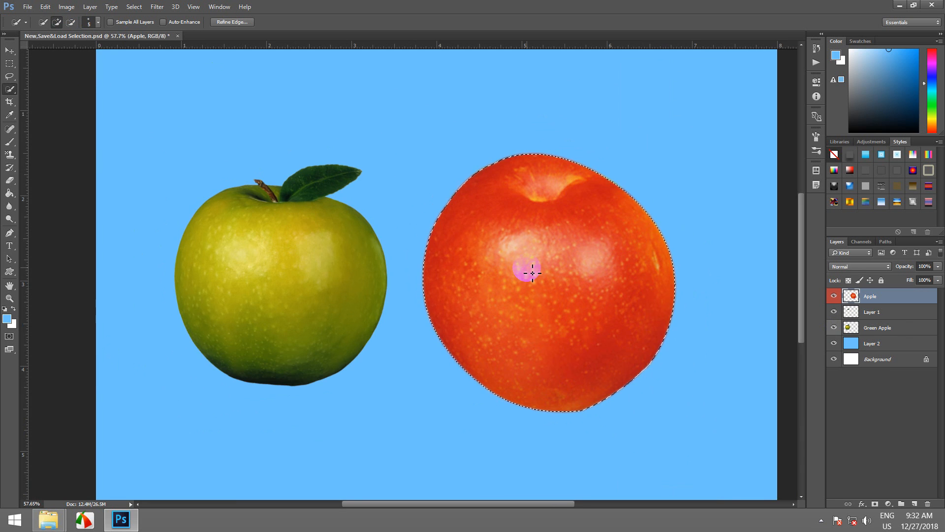
scroll(296, 253, "down", 2)
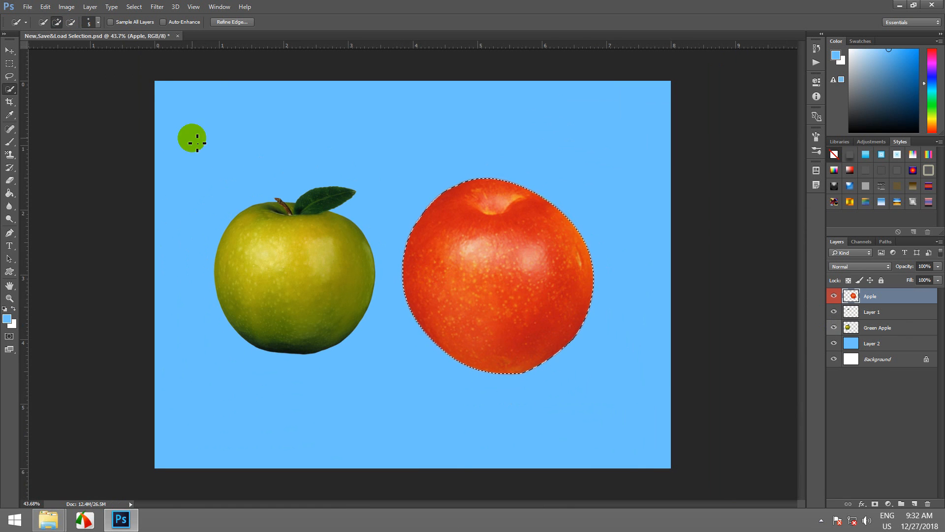
Select the Apple and Green Apple layers together.
left_click(306, 267, "ctrl")
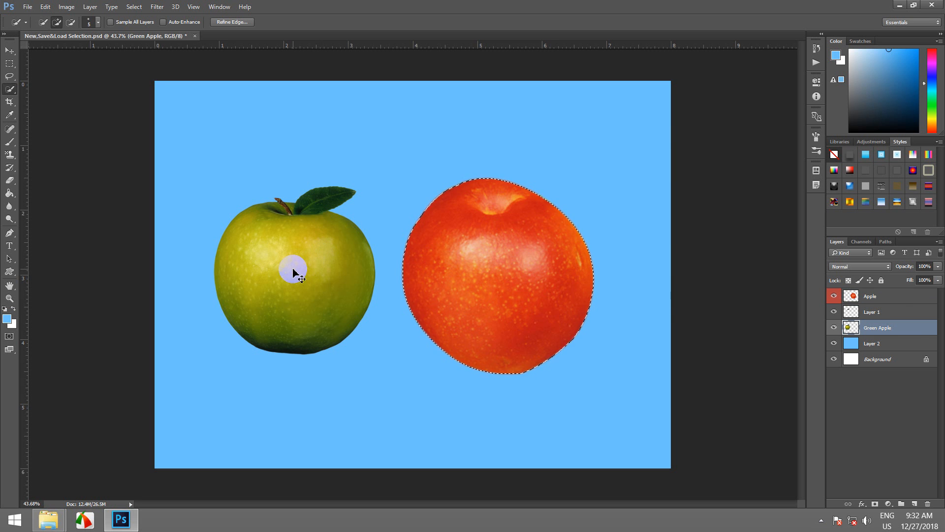
left_click(877, 300)
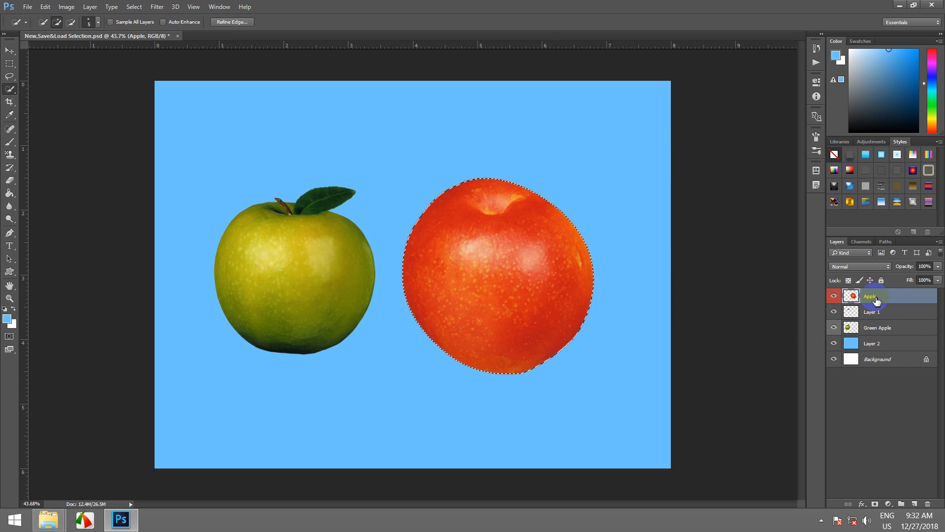
left_click(878, 328, "ctrl")
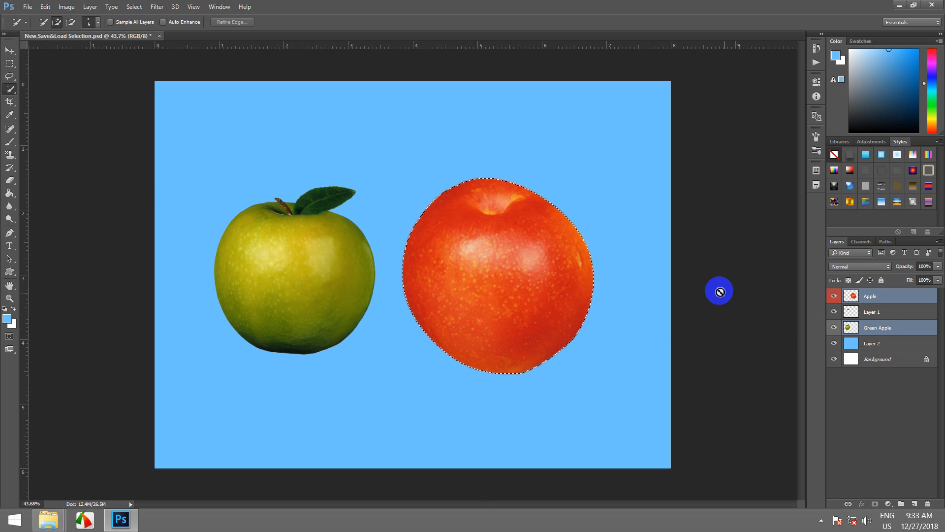
Switch to the Move tool and make only the Apple layer active, keeping the red apple's selection.
left_click(10, 51)
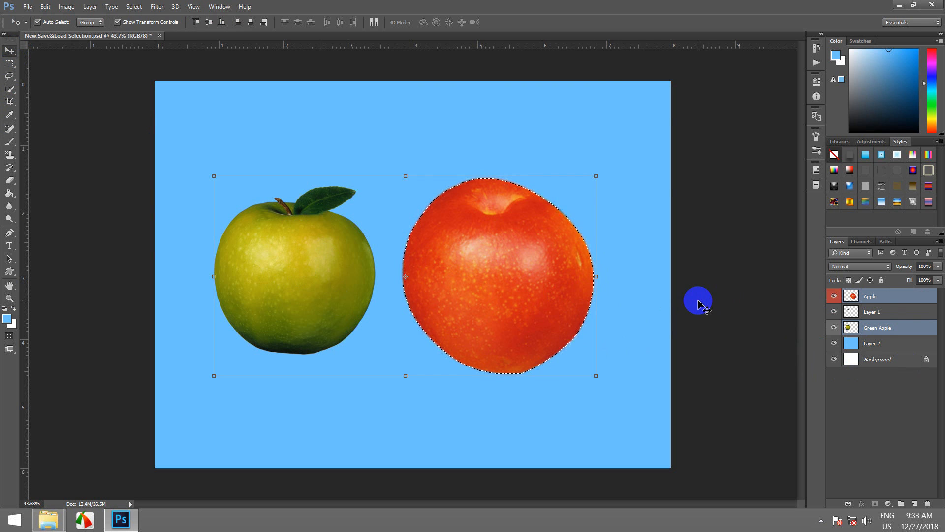
left_click(643, 293)
left_click(875, 296)
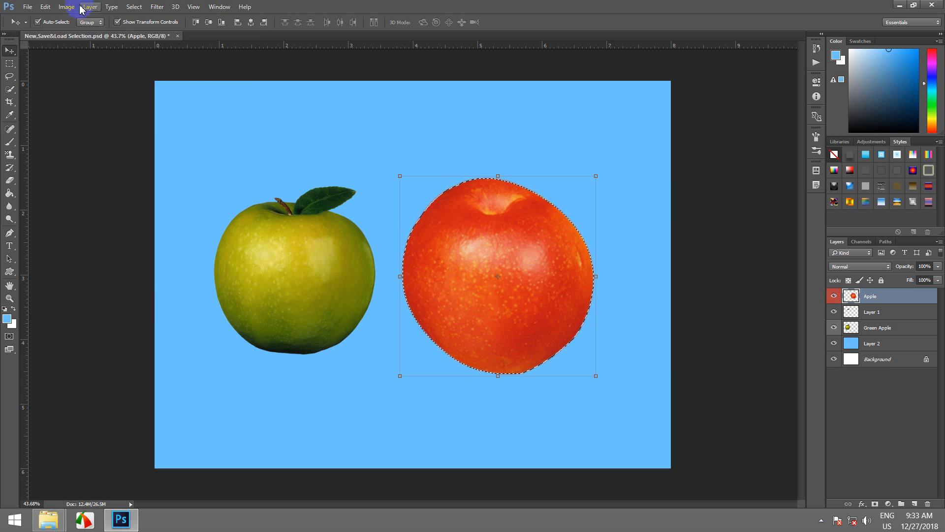
Save the red apple's selection to a new channel named Red Apple.
left_click(133, 7)
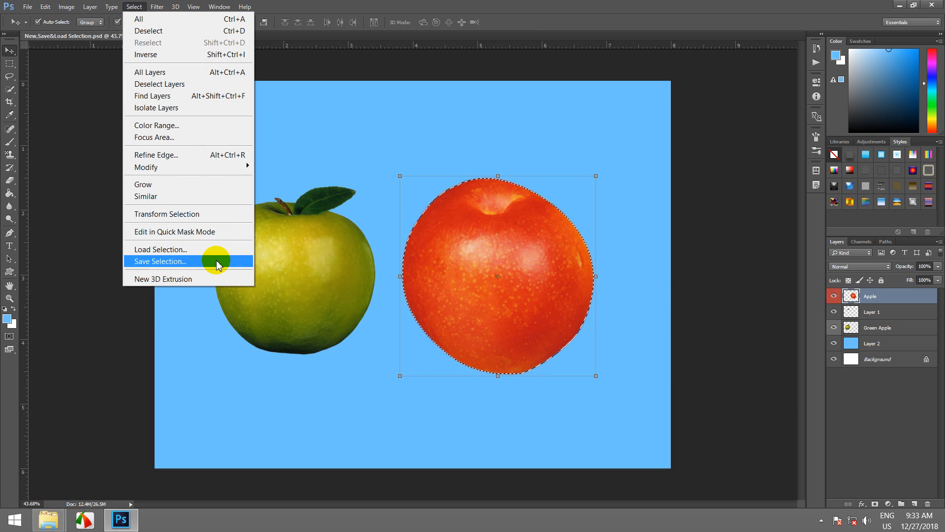
left_click(150, 266)
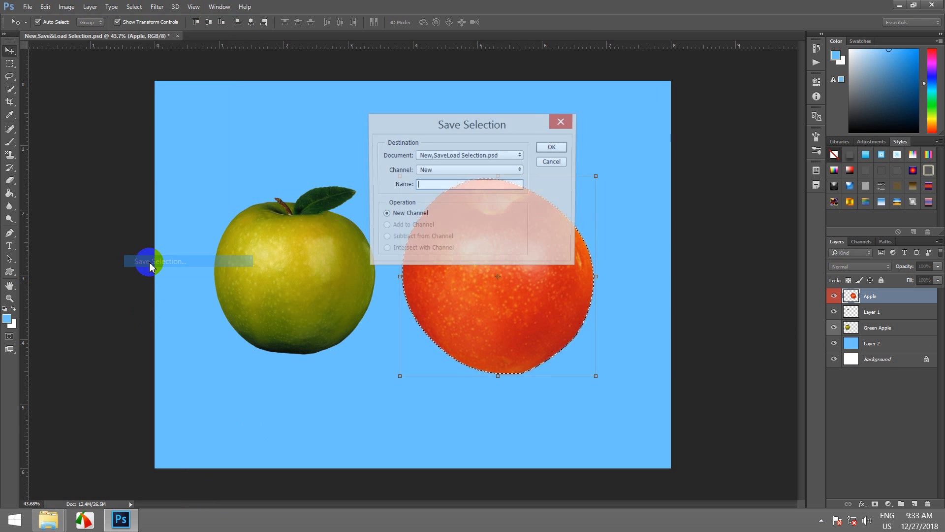
left_click_drag(478, 122, 285, 92)
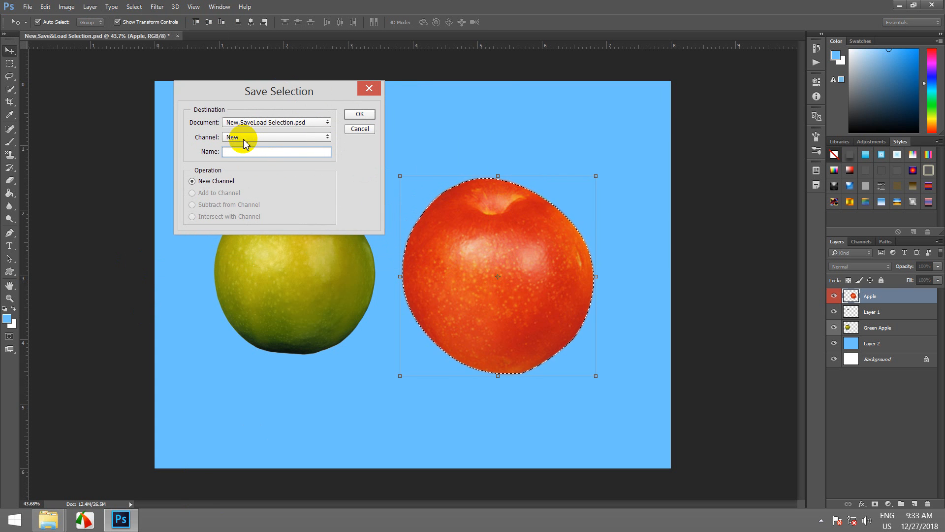
left_click(327, 138)
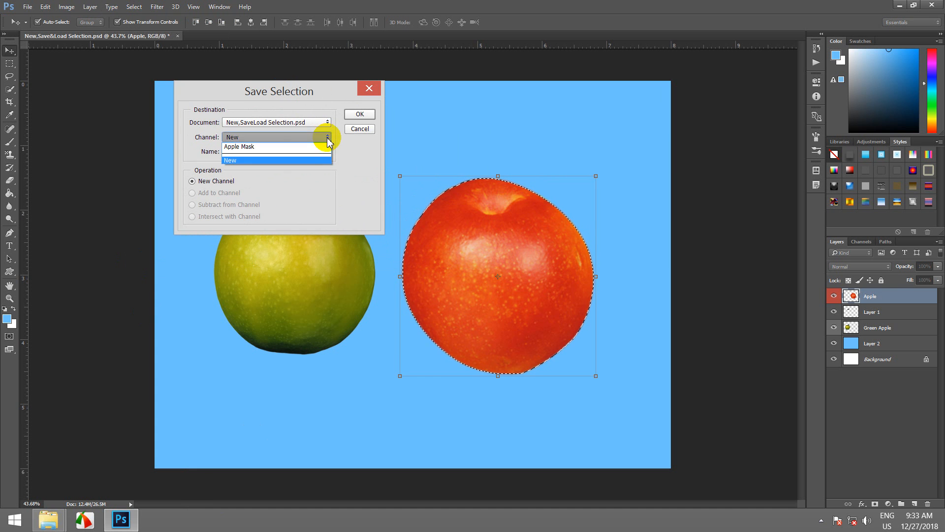
left_click(328, 137)
left_click(328, 139)
left_click(328, 139)
left_click(245, 151)
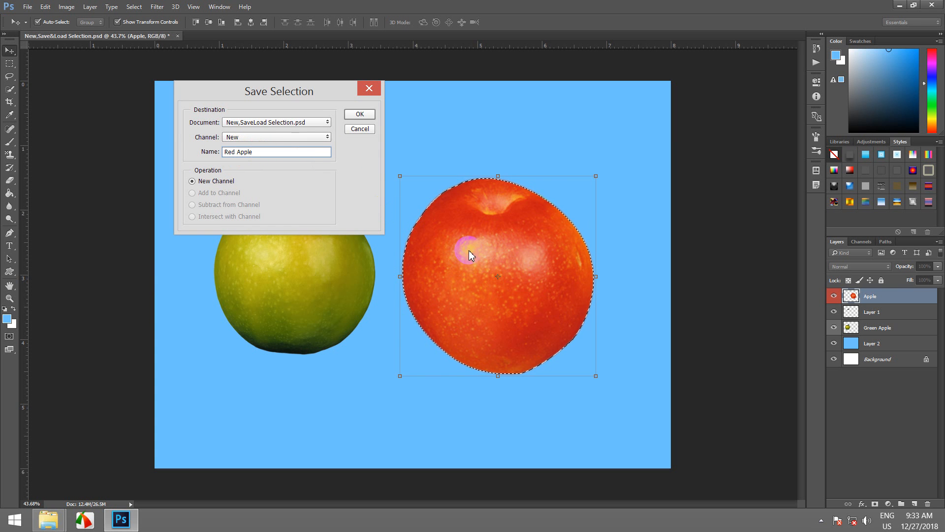
left_click(360, 114)
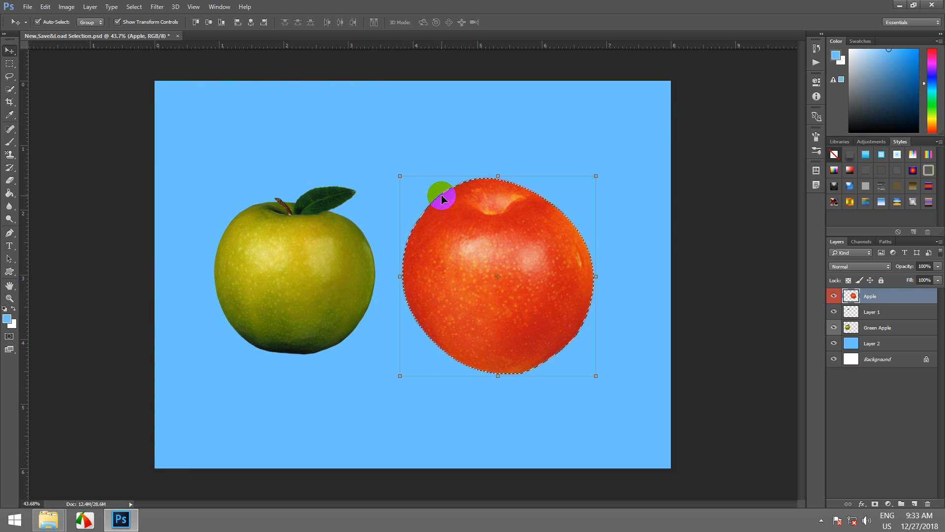
Deselect the red apple and select the whole green apple on the Green Apple layer with the Quick Selection tool.
left_click(476, 250)
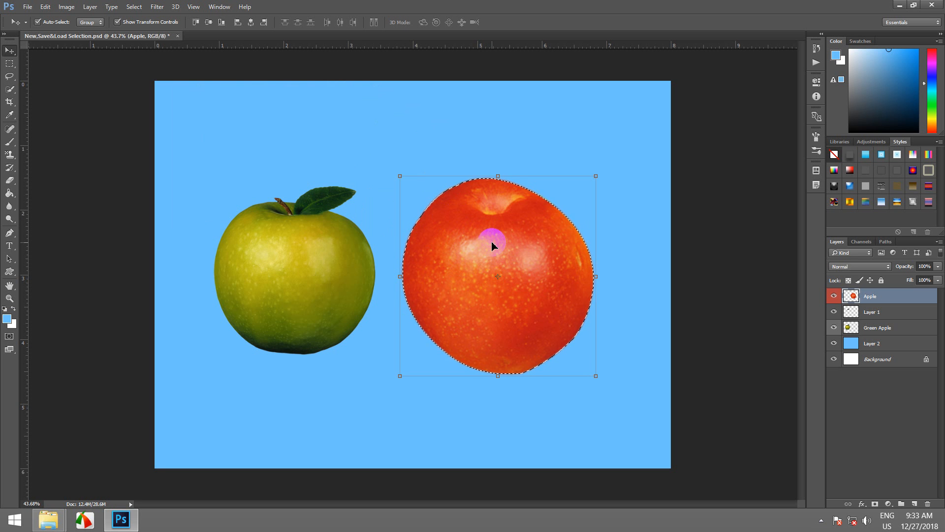
left_click(483, 248)
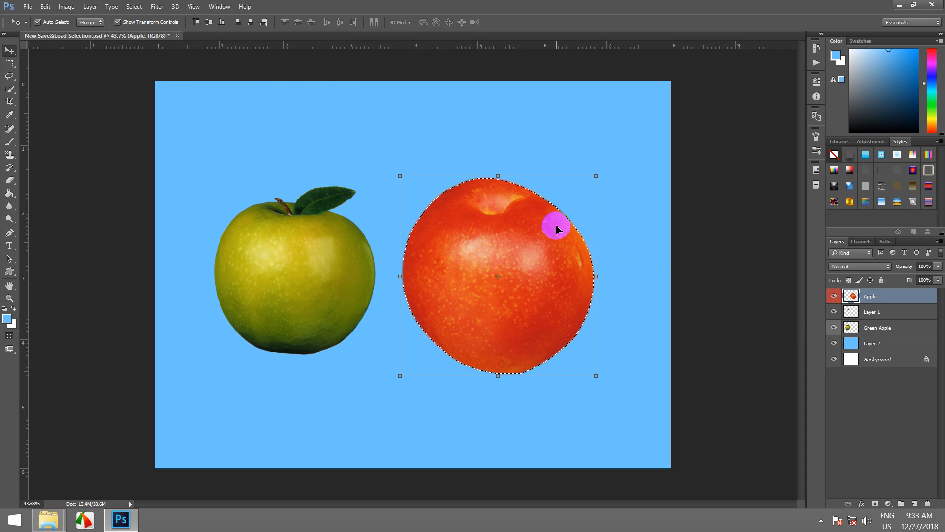
key("ctrl+d")
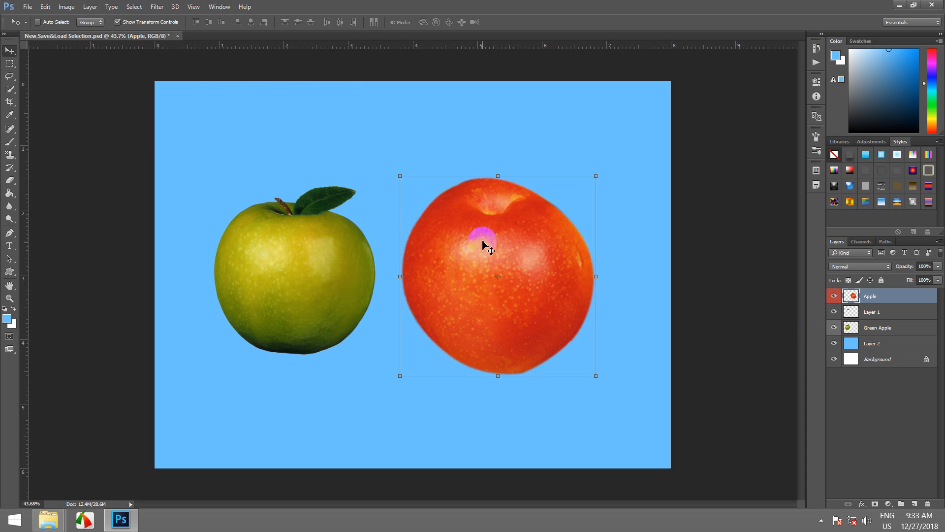
left_click(881, 328)
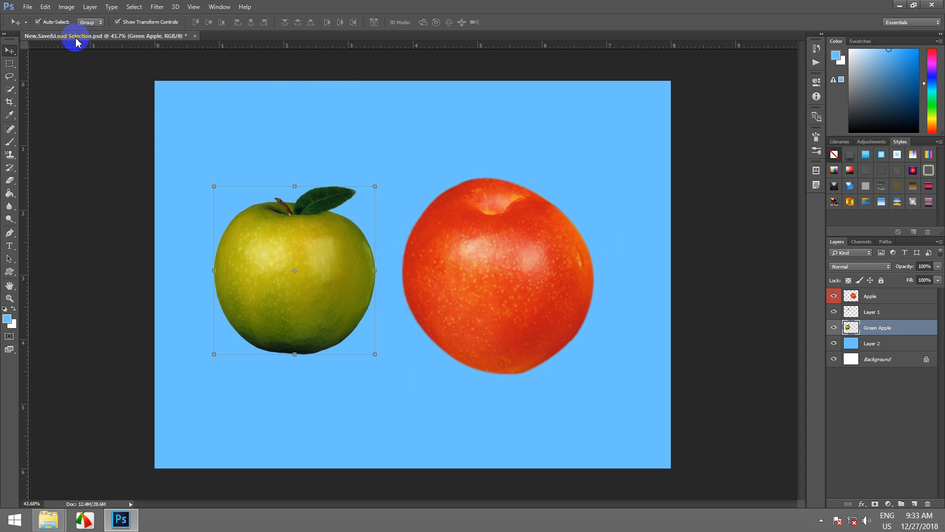
left_click(9, 89)
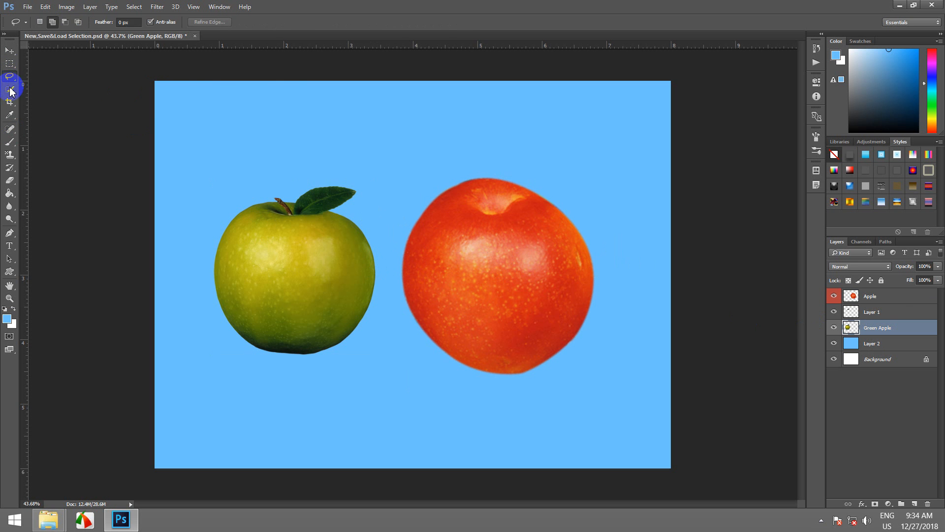
left_click(316, 264)
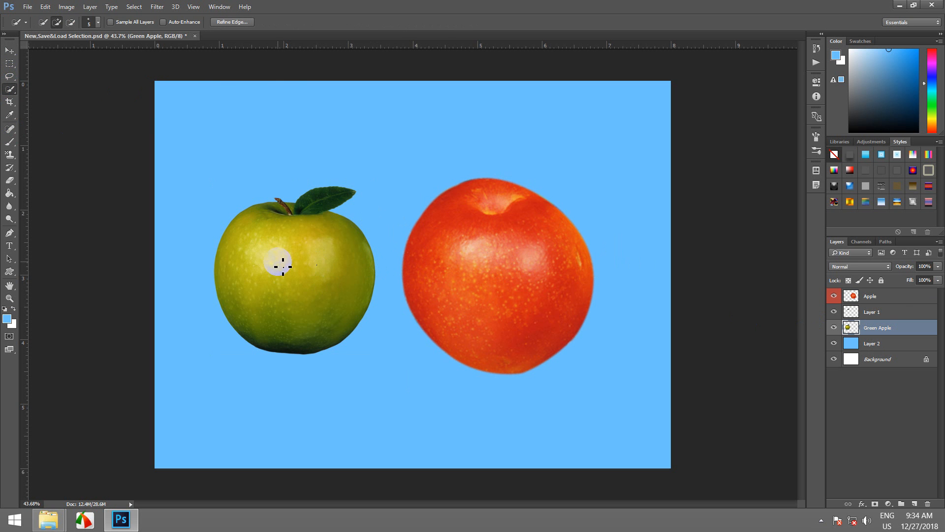
mouse_move(283, 267)
left_mouse_down()
mouse_move(320, 257)
mouse_move(333, 282)
mouse_move(308, 293)
left_mouse_up()
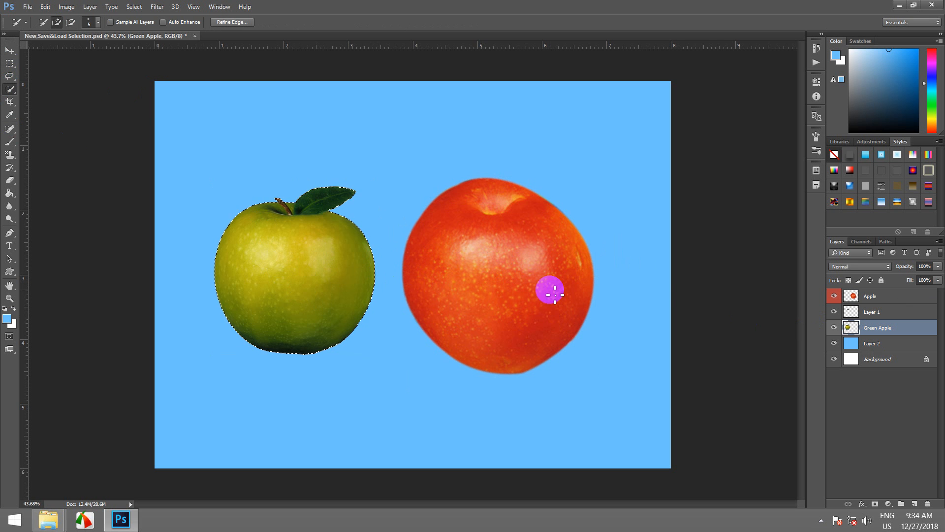
Make the Apple layer active and load the Red Apple channel with Add to Selection, so it joins the green apple's selection.
left_click(868, 299)
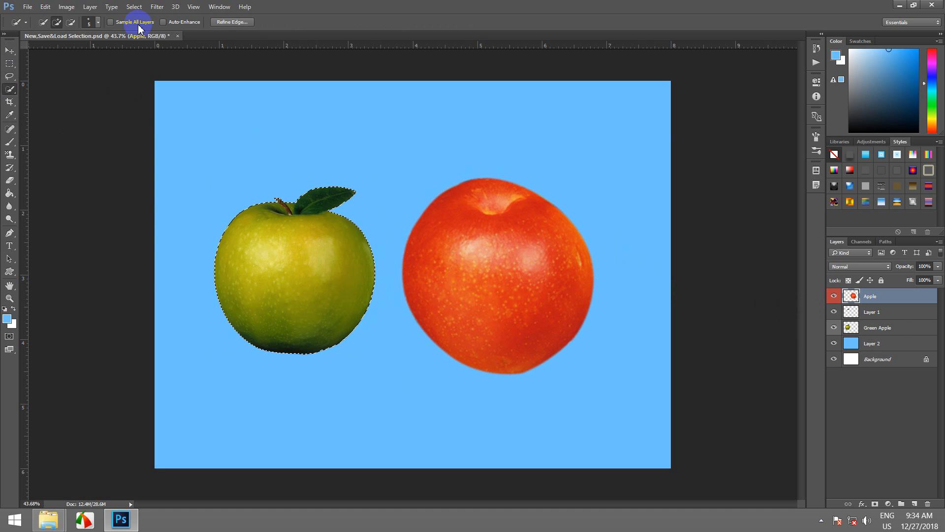
left_click(135, 7)
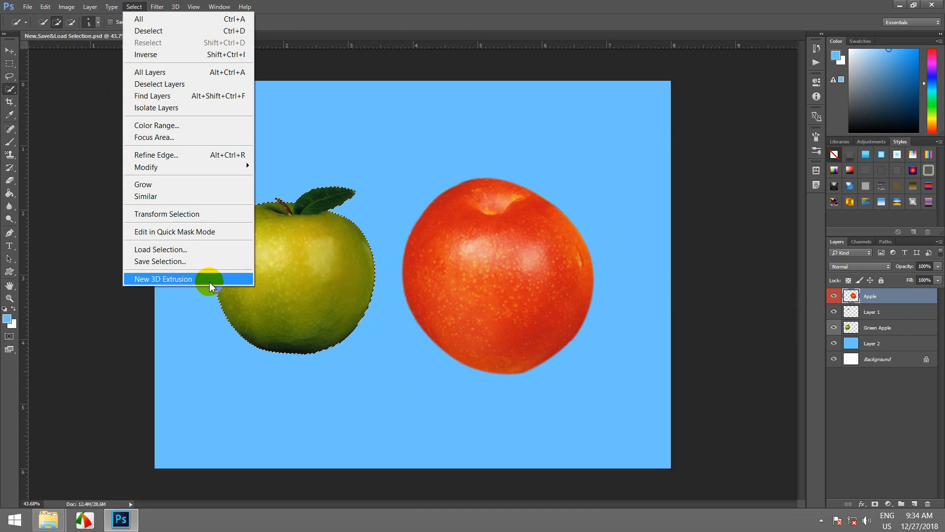
left_click(187, 249)
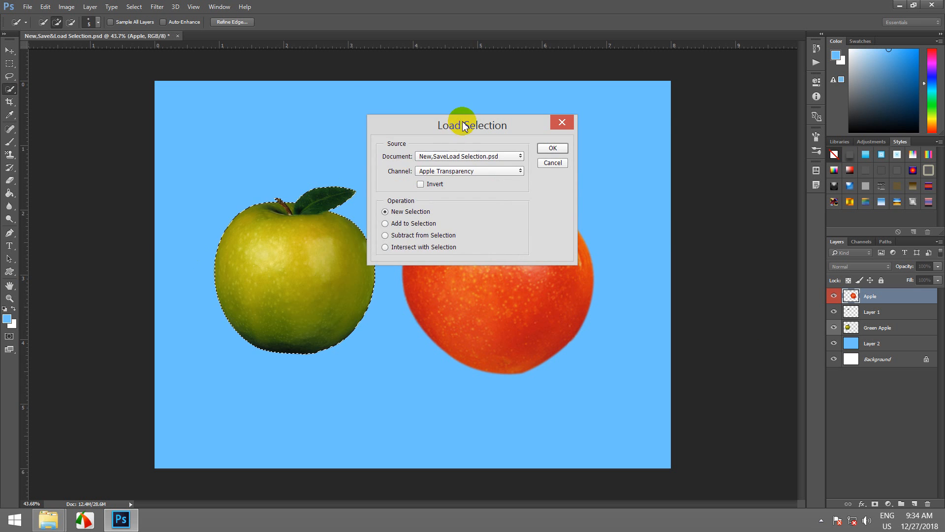
left_click_drag(467, 125, 666, 90)
left_click(661, 138)
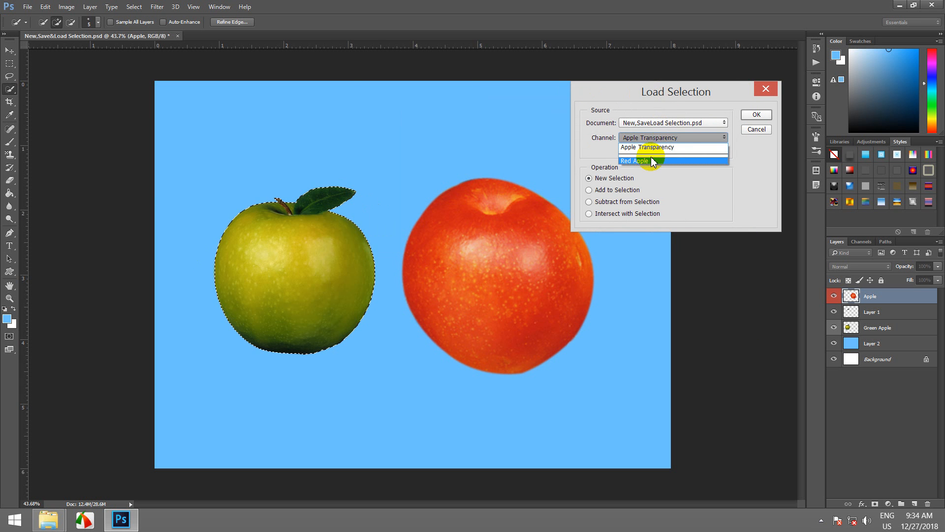
left_click(649, 161)
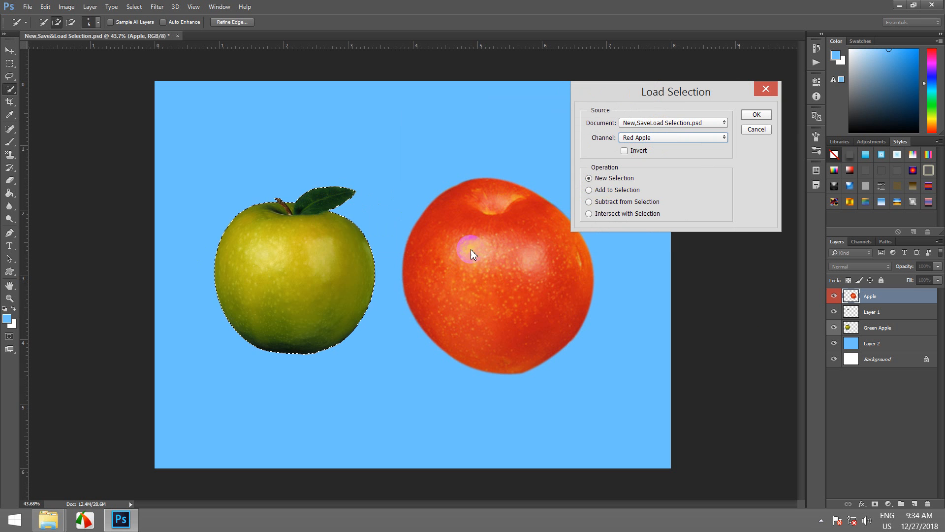
left_click(589, 190)
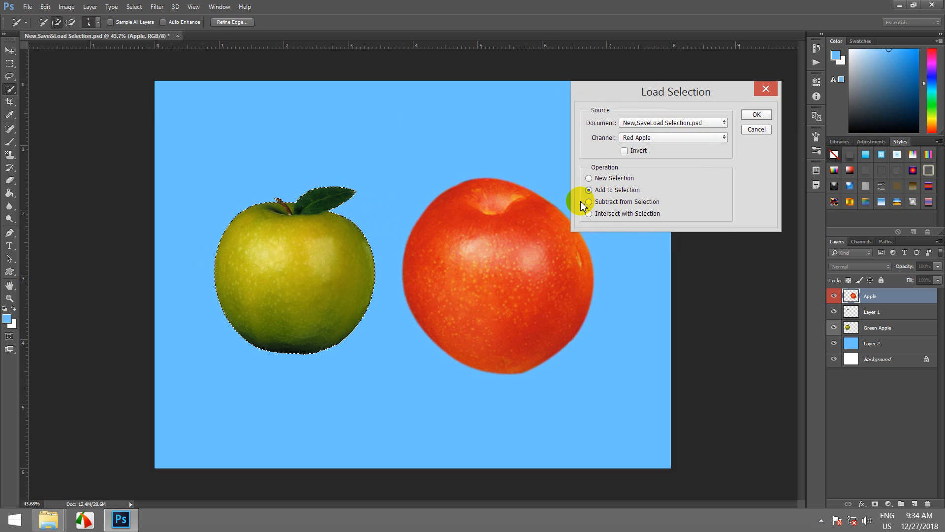
left_click(756, 115)
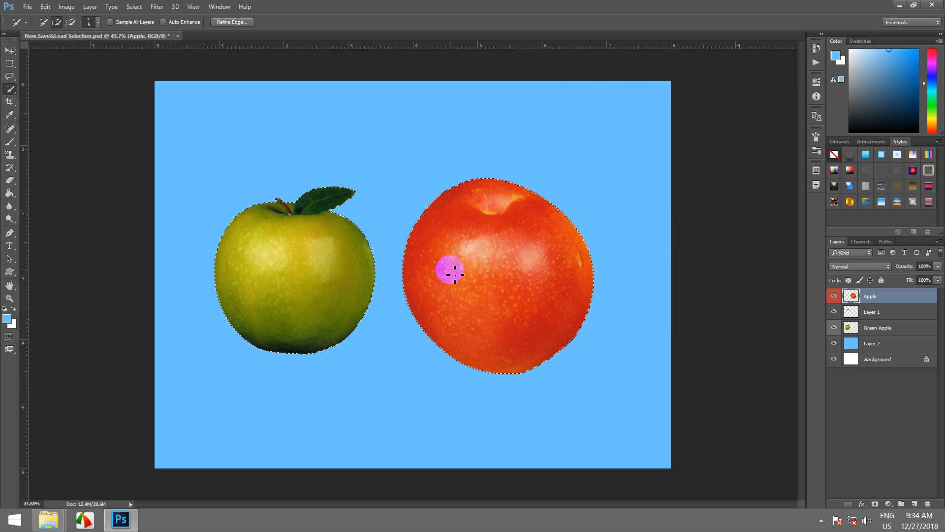
Examine the combined selection around both apples with the Apple and Green Apple layers active in turn.
left_click(879, 329)
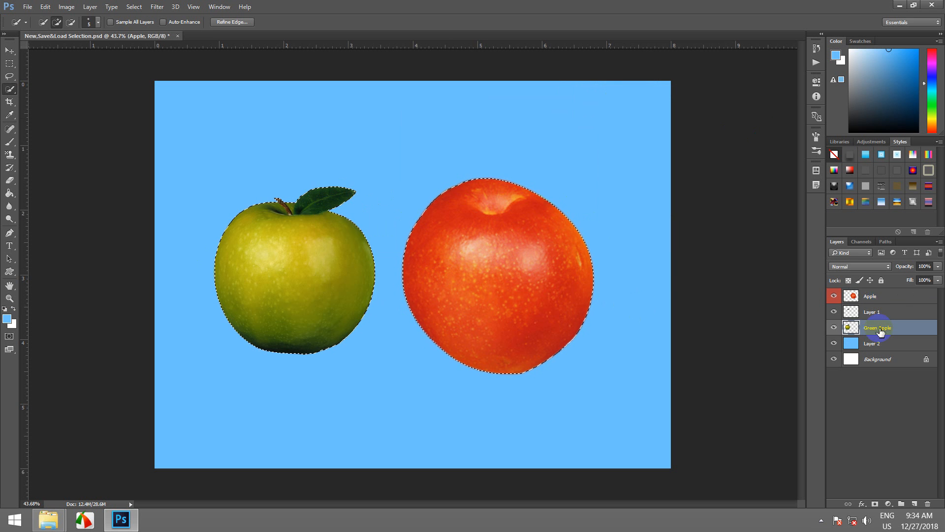
left_click(875, 298)
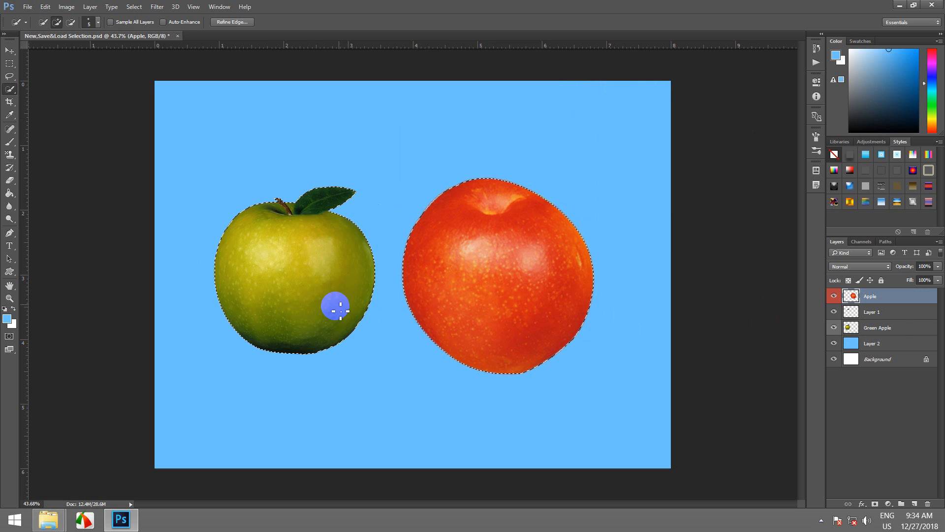
scroll(445, 283, "up", 2)
scroll(448, 279, "down", 3)
scroll(521, 300, "down", 1)
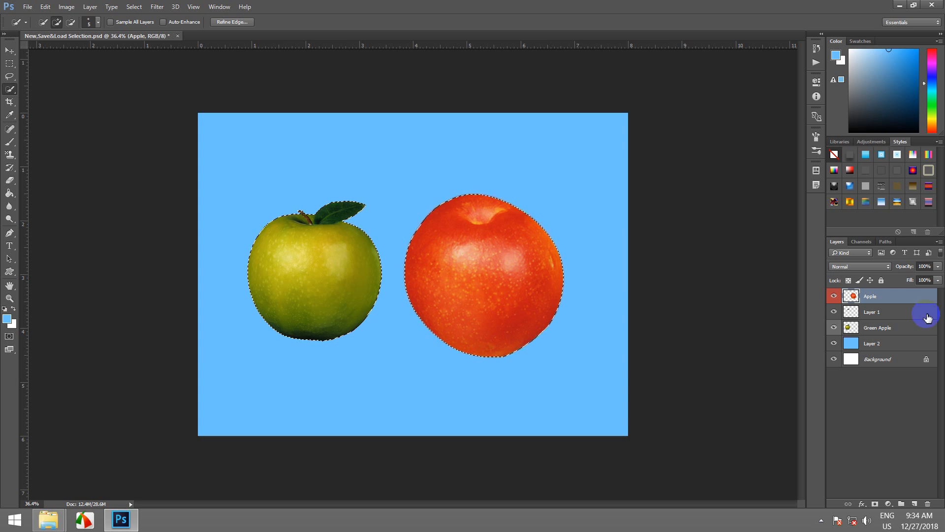
left_click(882, 328)
left_click(871, 298)
left_click(866, 334)
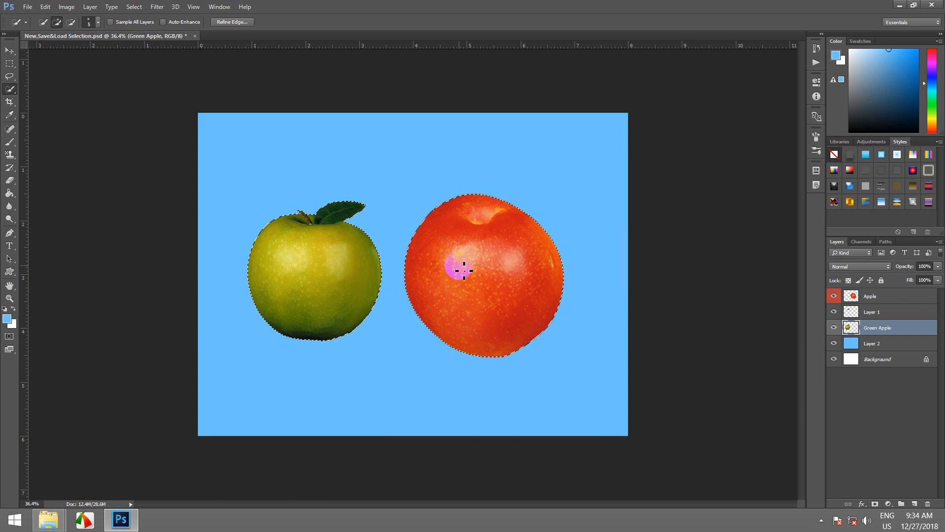
scroll(460, 268, "up", 4)
scroll(460, 267, "down", 4)
scroll(465, 272, "up", 2)
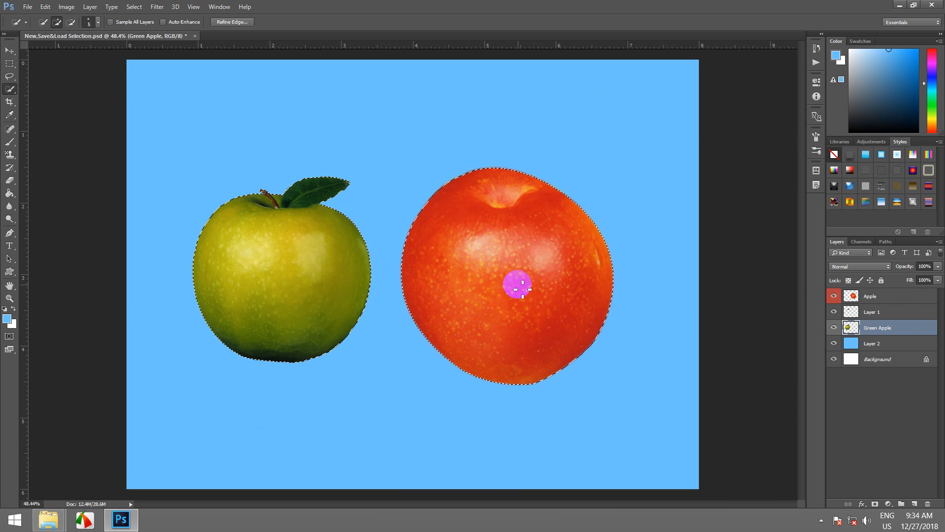
left_click(879, 296)
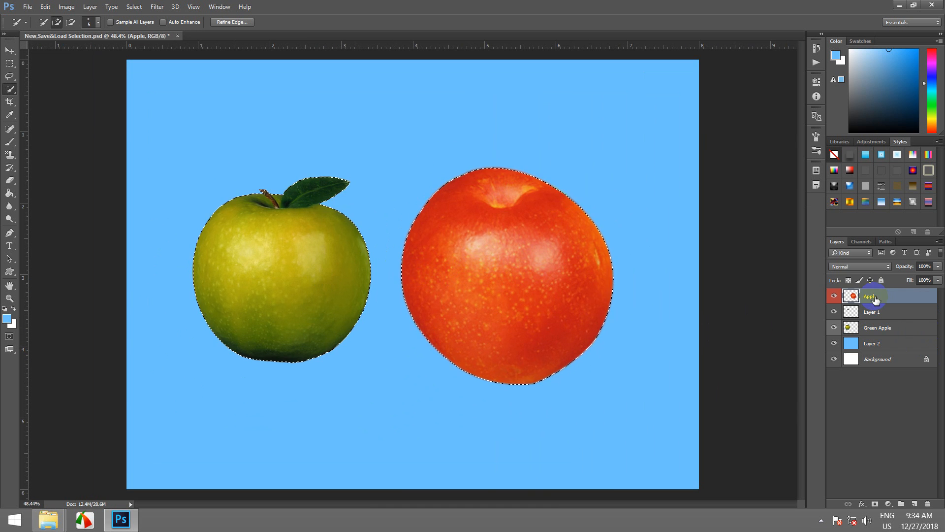
Hide the Apple, Green Apple and Layer 1 layers to inspect the bare selection outlines, and show all three again.
left_click(834, 296)
left_click(834, 327)
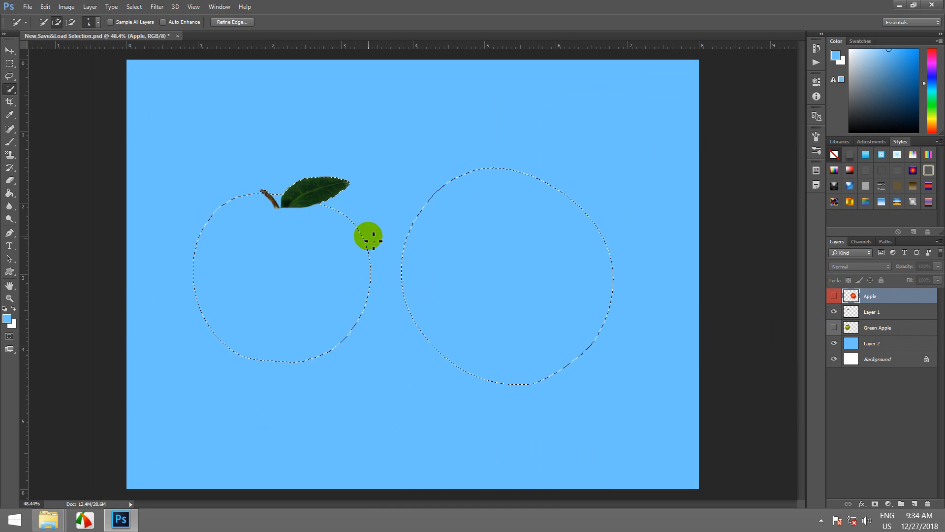
left_click(834, 312)
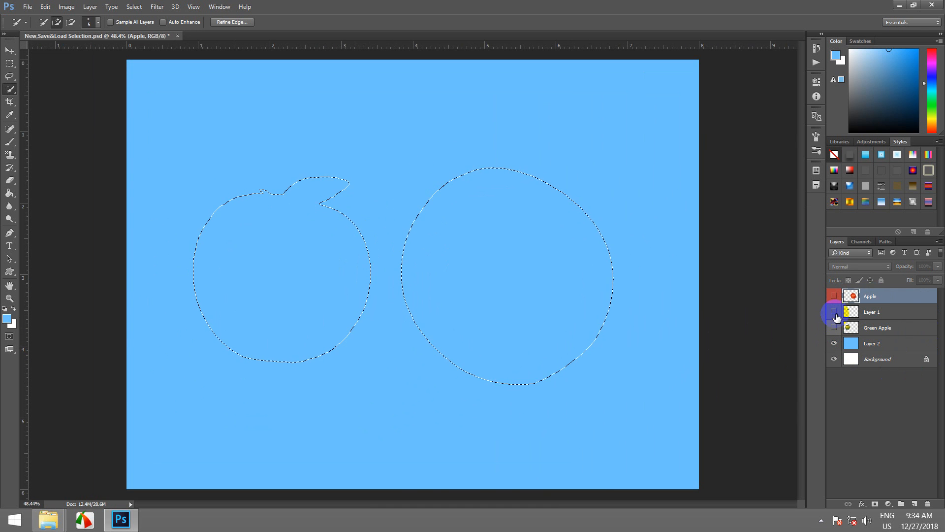
left_click(835, 312)
left_click(835, 312)
left_click(834, 312)
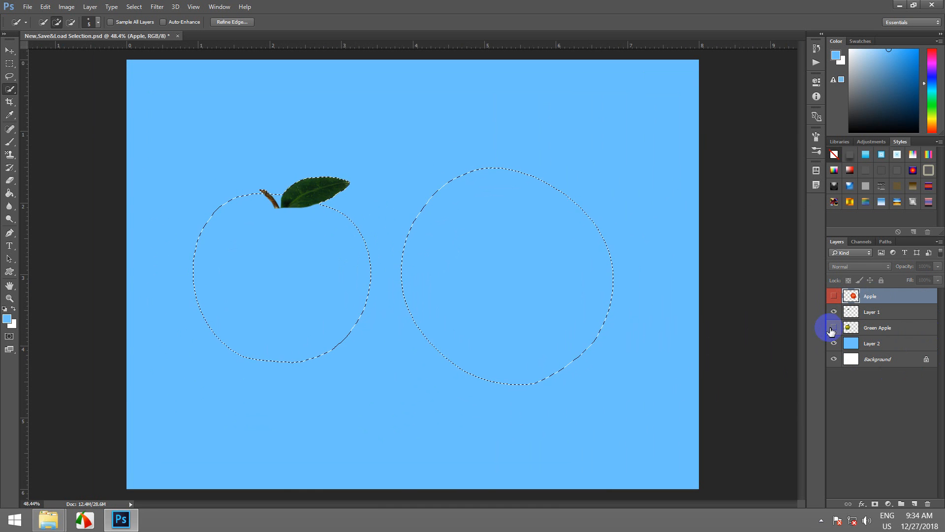
left_click(834, 328)
left_click(834, 296)
scroll(300, 218, "down", 3)
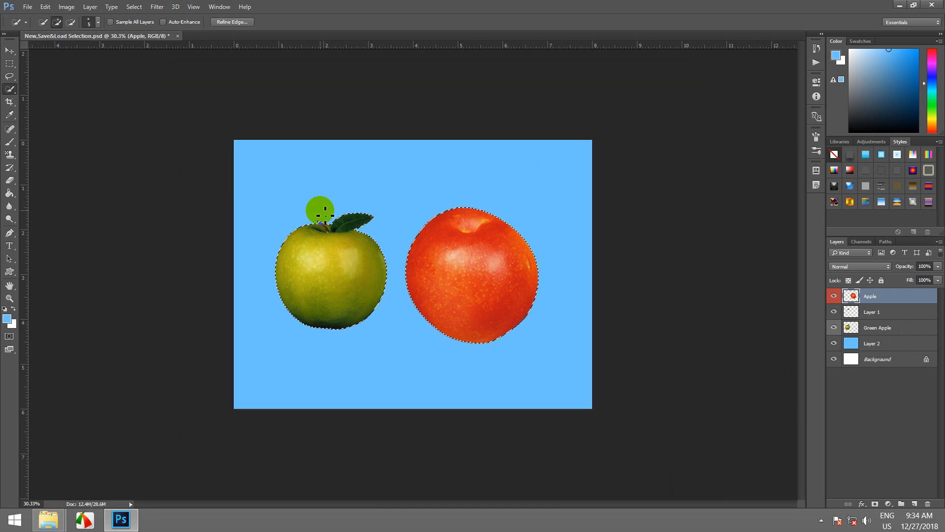
scroll(338, 213, "up", 2)
With the selection cleared, move Layer 1's stem and leaf onto the red apple's top and reorder Layer 1 above the Apple layer.
key("ctrl+d")
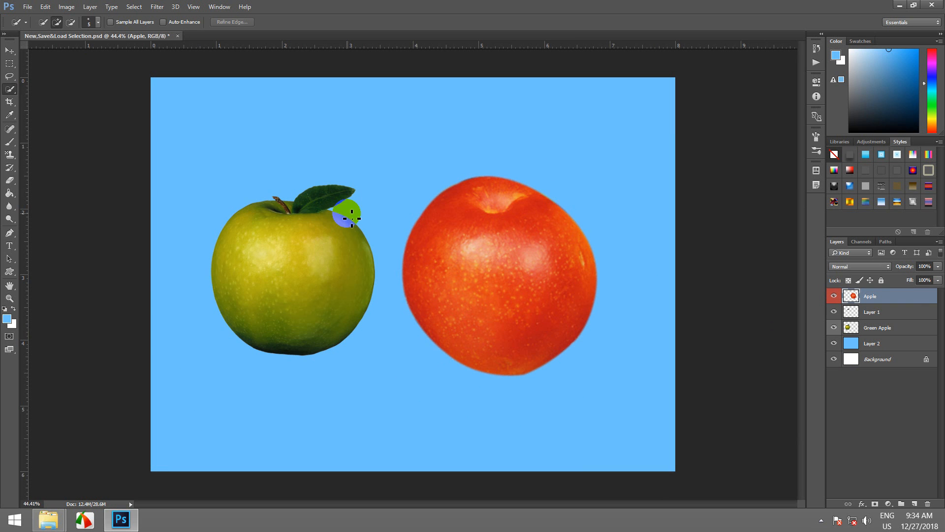
left_click(9, 50)
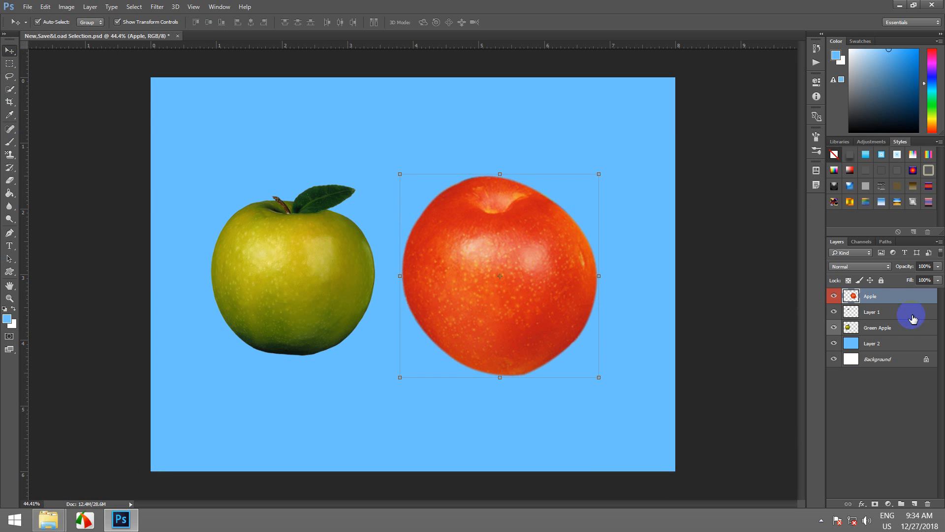
left_click(879, 313)
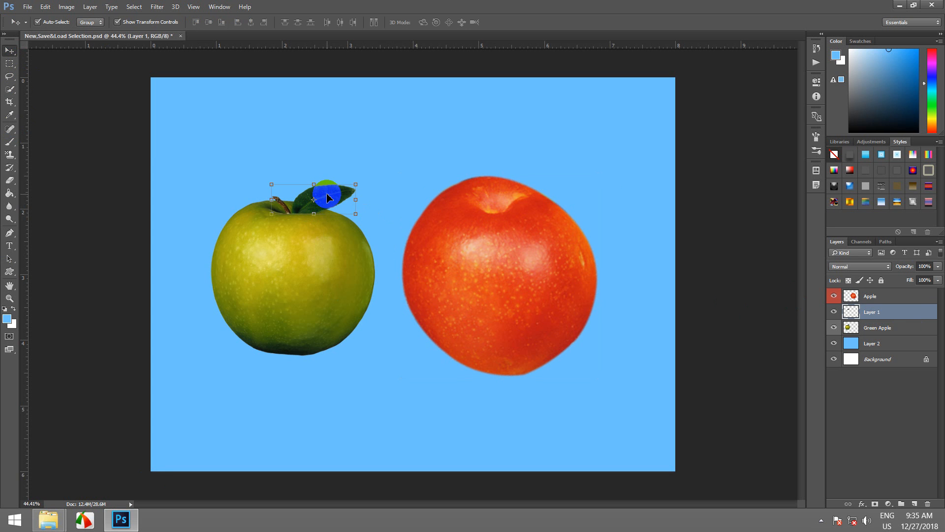
left_click_drag(328, 197, 540, 200)
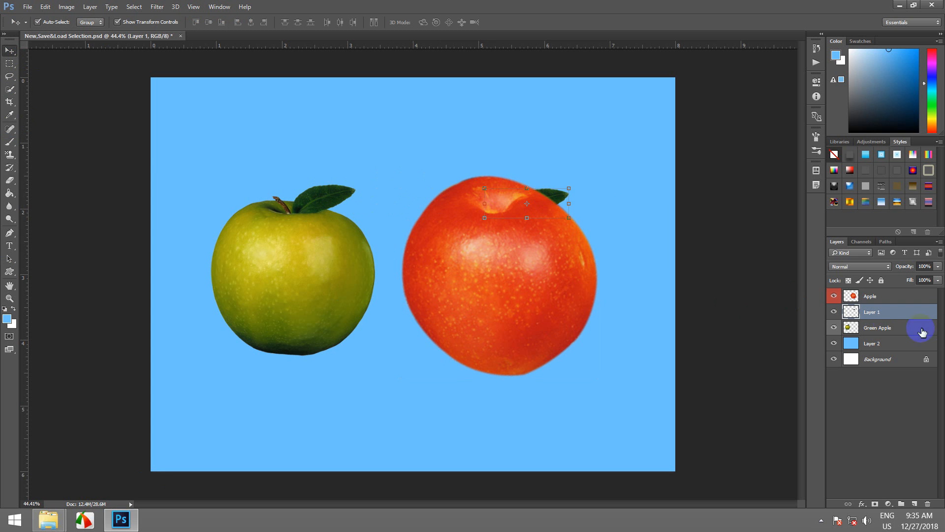
left_click_drag(885, 317, 884, 294)
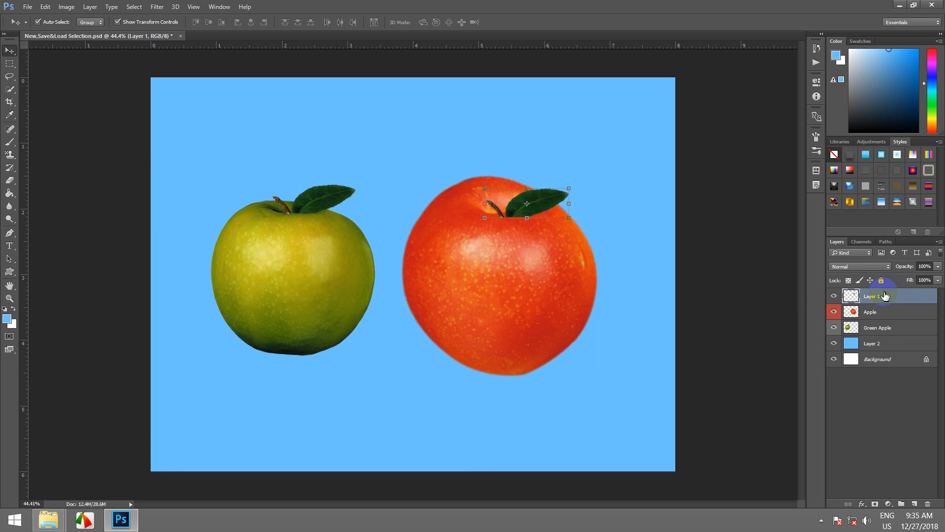
Flip Layer 1's stem and leaf horizontally and reposition them on the red apple's top.
left_click_drag(538, 201, 524, 199)
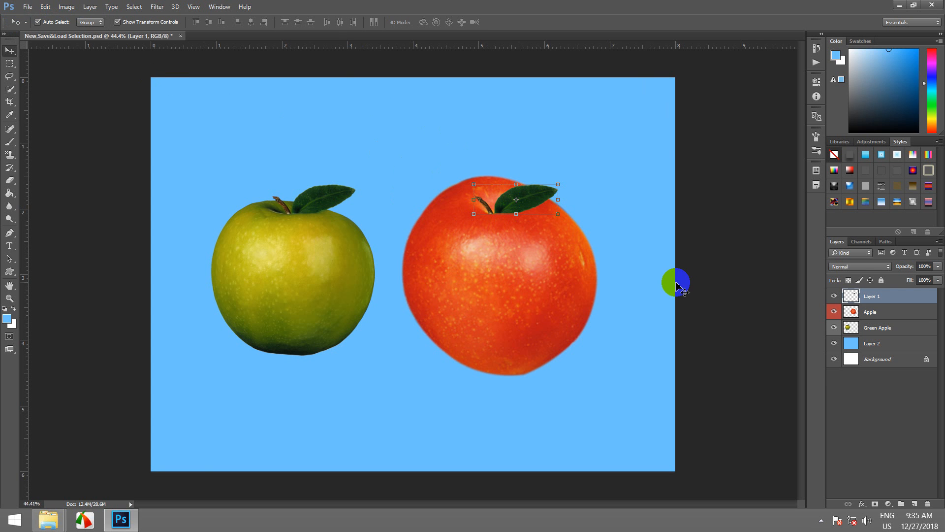
left_click(45, 7)
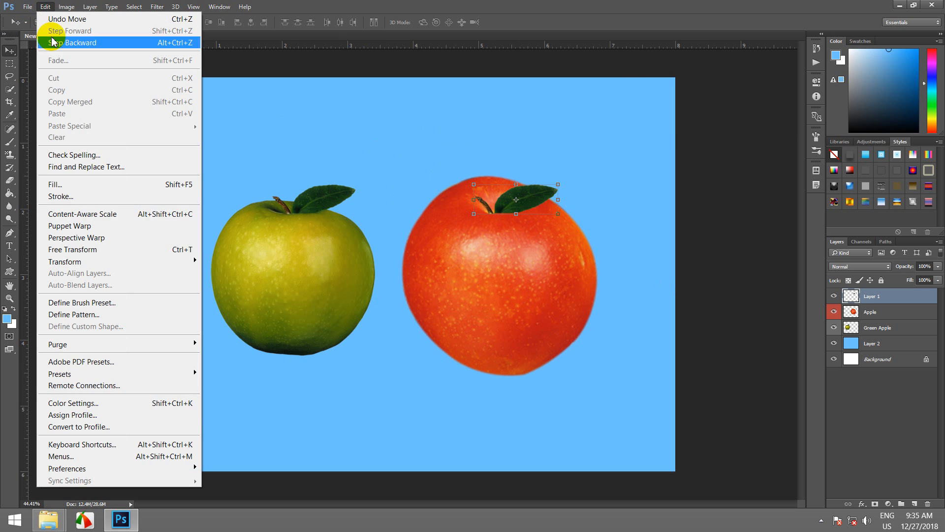
mouse_move(193, 262)
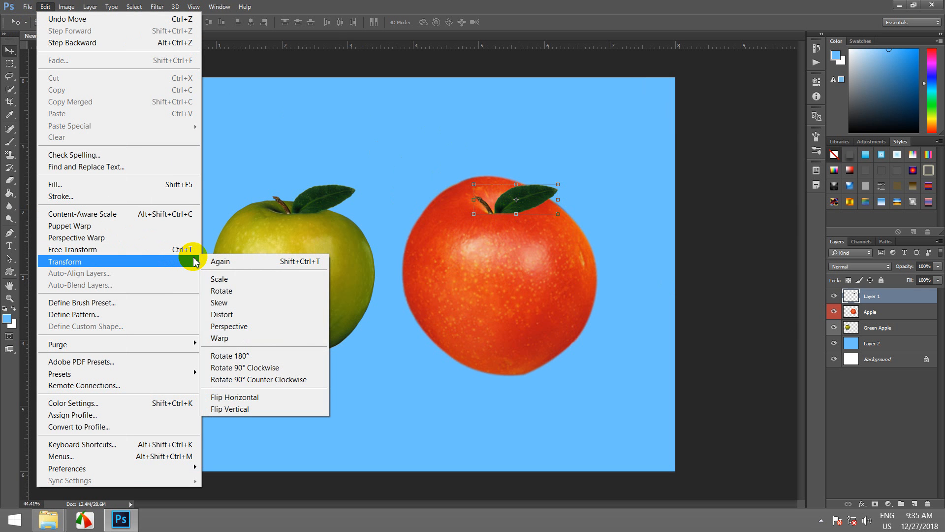
left_click(252, 397)
left_click_drag(528, 203, 490, 206)
scroll(489, 207, "up", 3)
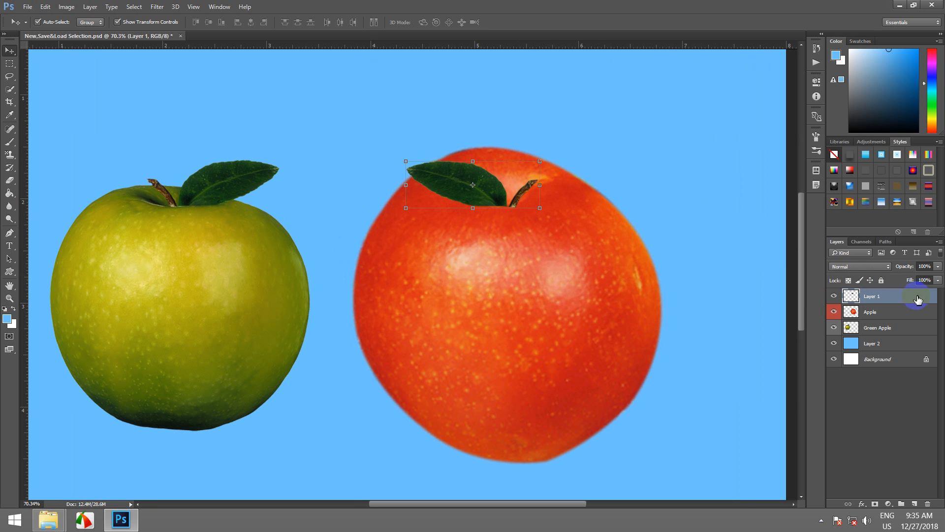
Duplicate Layer 1 and flip the copy horizontally, placing it above and to the right of the original stem.
left_click_drag(893, 296, 916, 503)
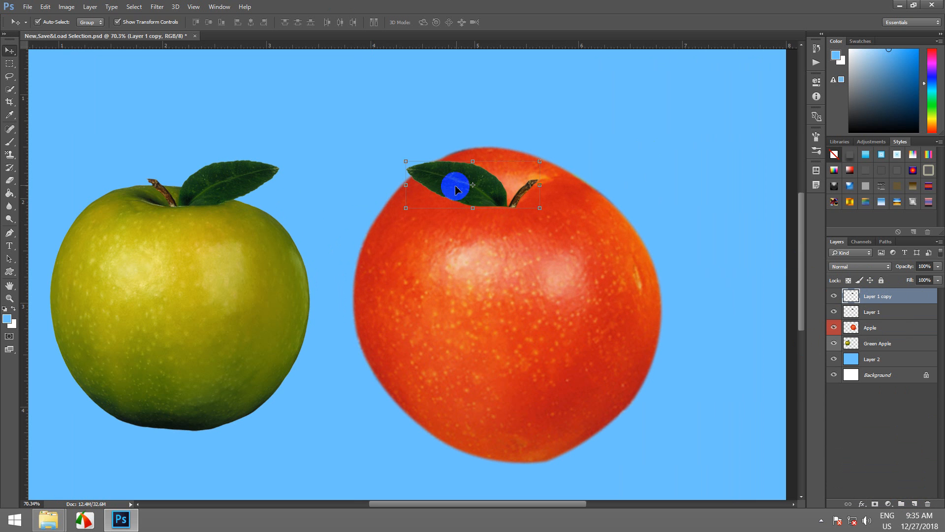
left_click(47, 10)
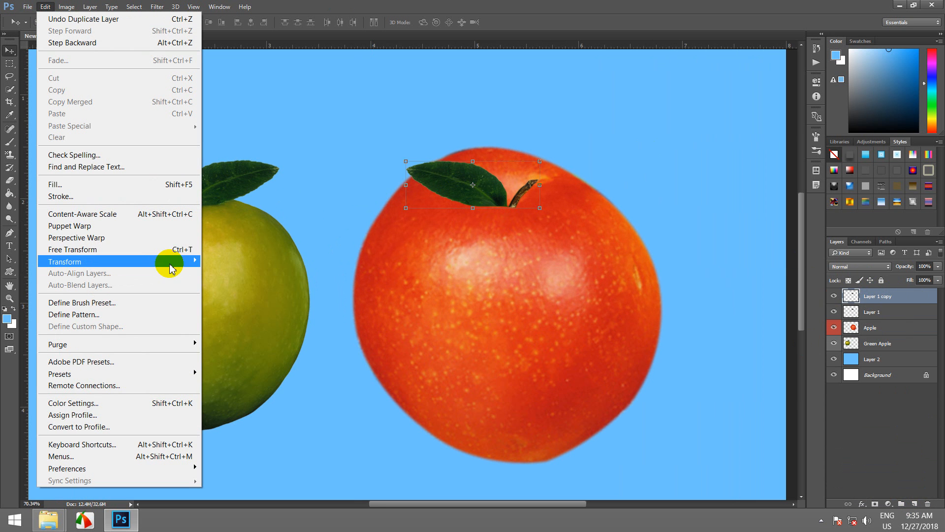
mouse_move(193, 260)
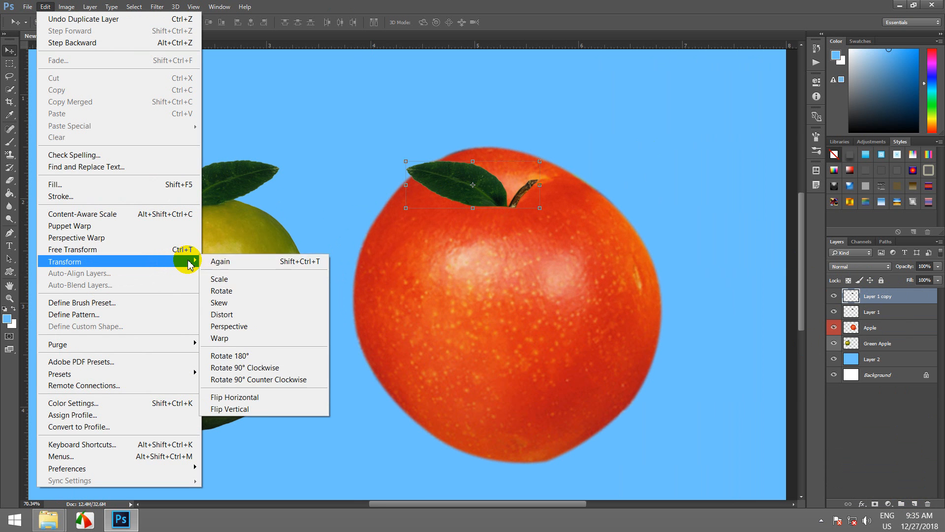
left_click(268, 397)
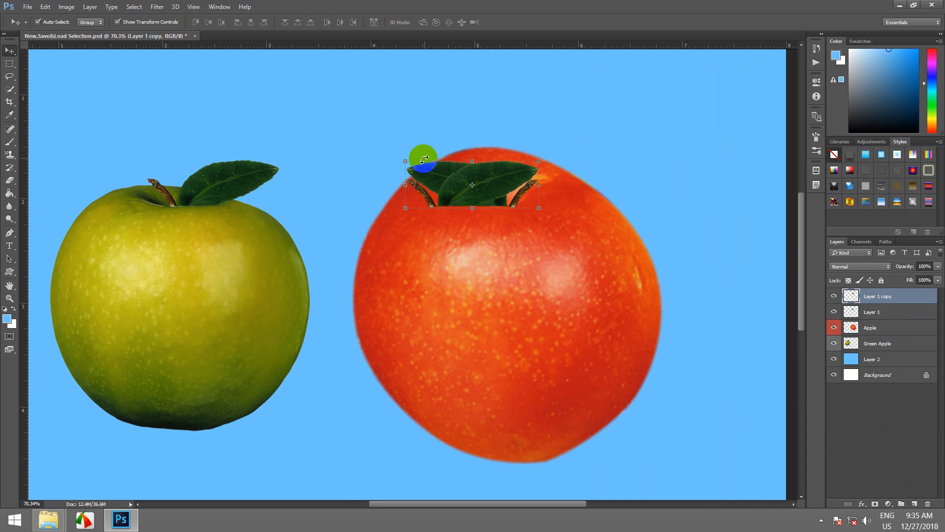
left_click_drag(498, 184, 602, 157)
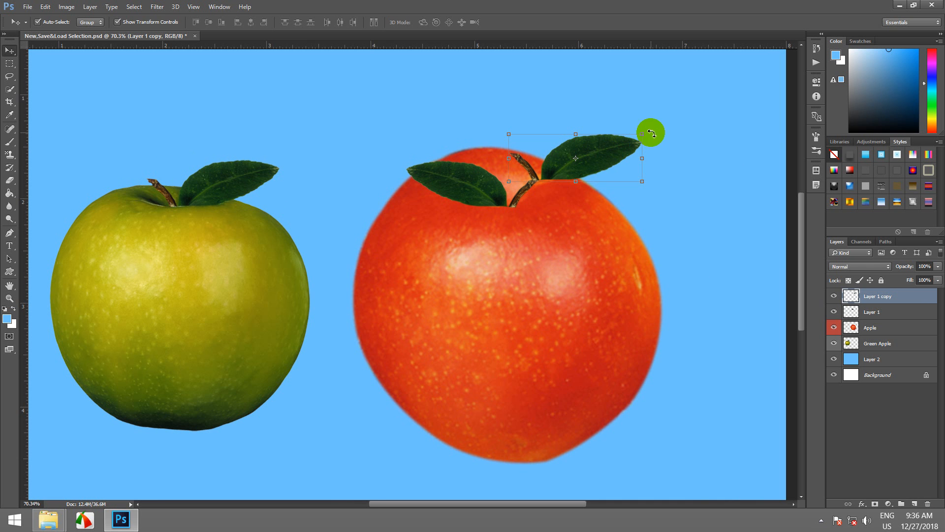
Rotate the Layer 1 copy about 81° clockwise and fit its stem onto the end of the original stem.
left_click_drag(651, 131, 633, 264)
left_click_drag(593, 186, 568, 235)
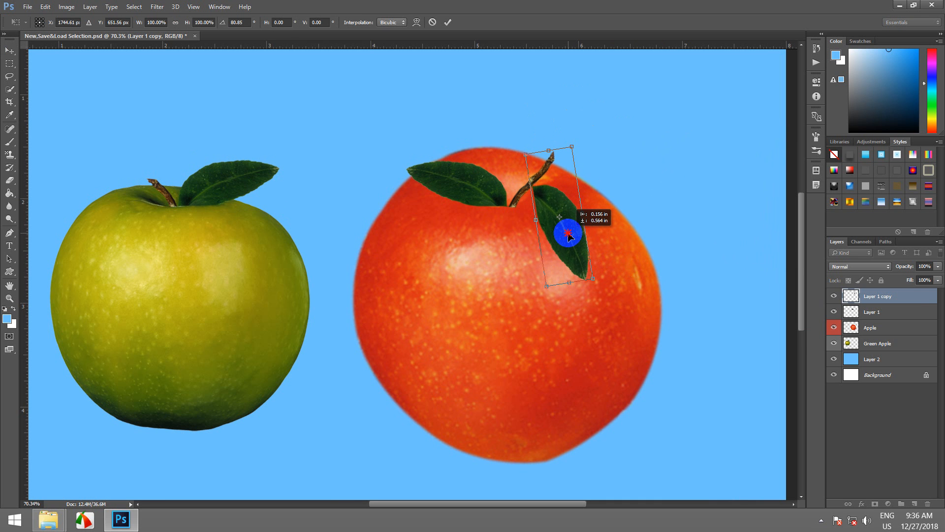
left_click_drag(568, 235, 568, 234)
left_click(448, 22)
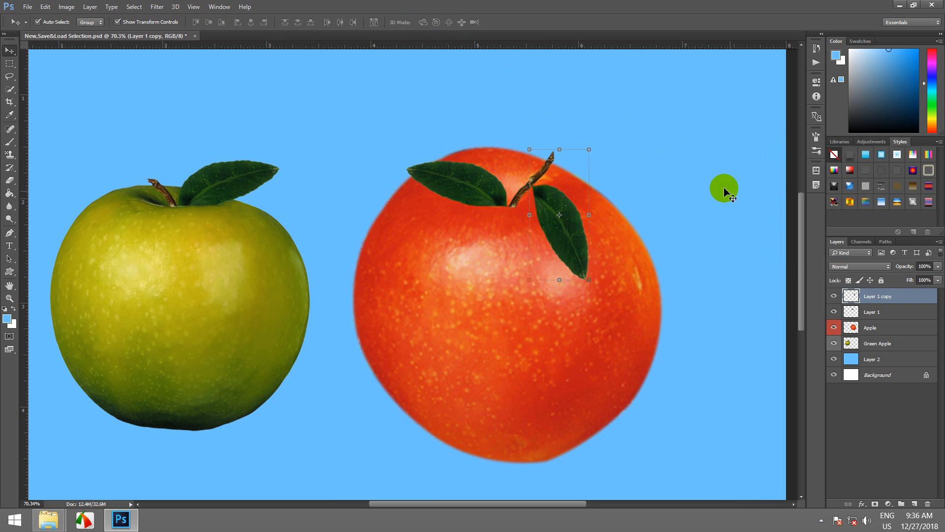
left_click(727, 190)
scroll(631, 196, "up", 4)
left_click(464, 165)
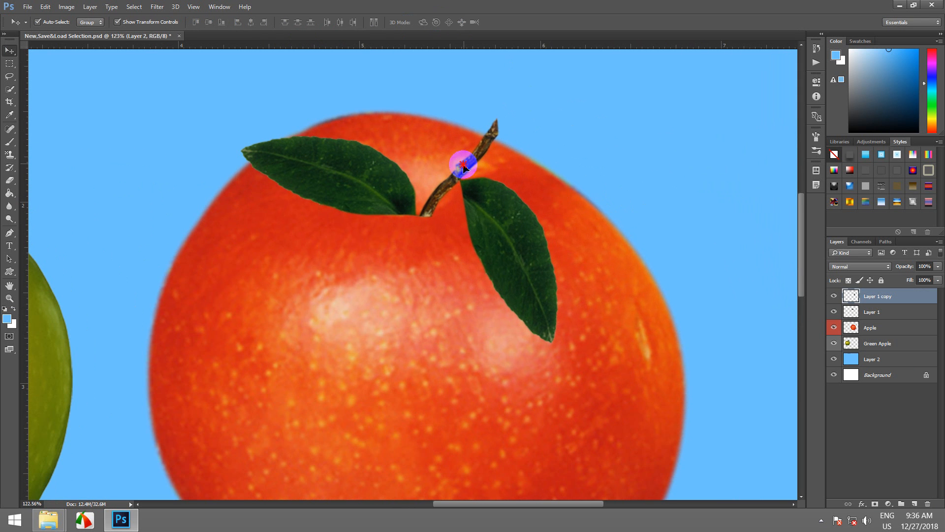
mouse_move(464, 165)
left_mouse_down()
mouse_move(498, 168)
mouse_move(465, 171)
left_mouse_up()
scroll(508, 169, "down", 3)
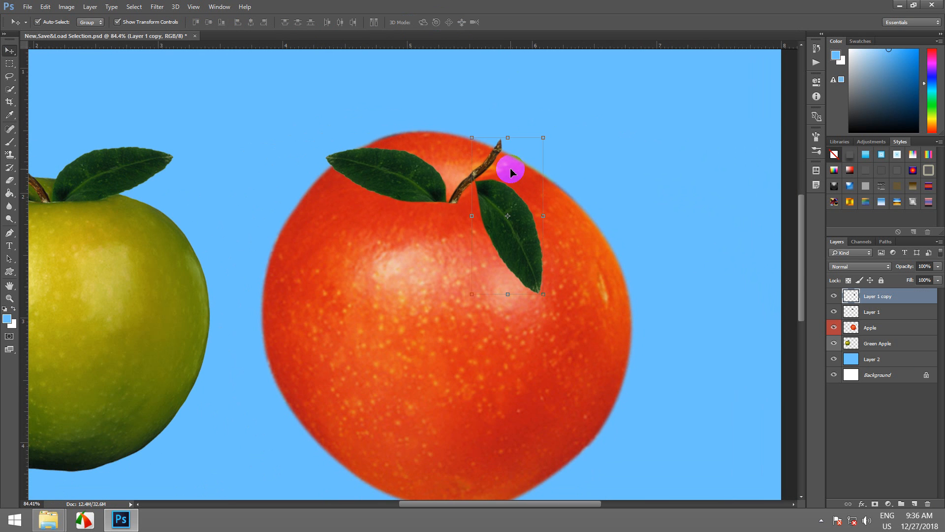
Examine how the two leaf layers join on the red apple, selecting each and toggling Layer 1 copy's visibility.
scroll(633, 196, "down", 2)
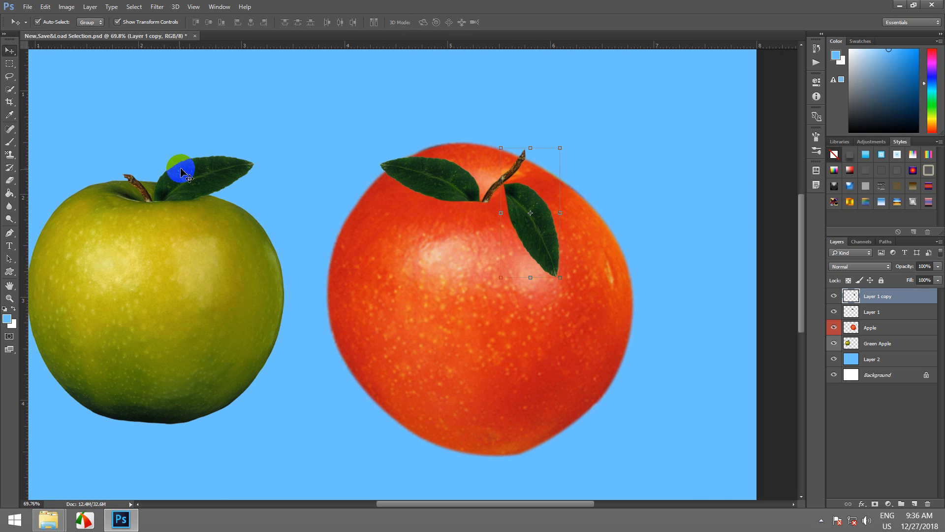
scroll(540, 192, "down", 3)
scroll(542, 194, "up", 2)
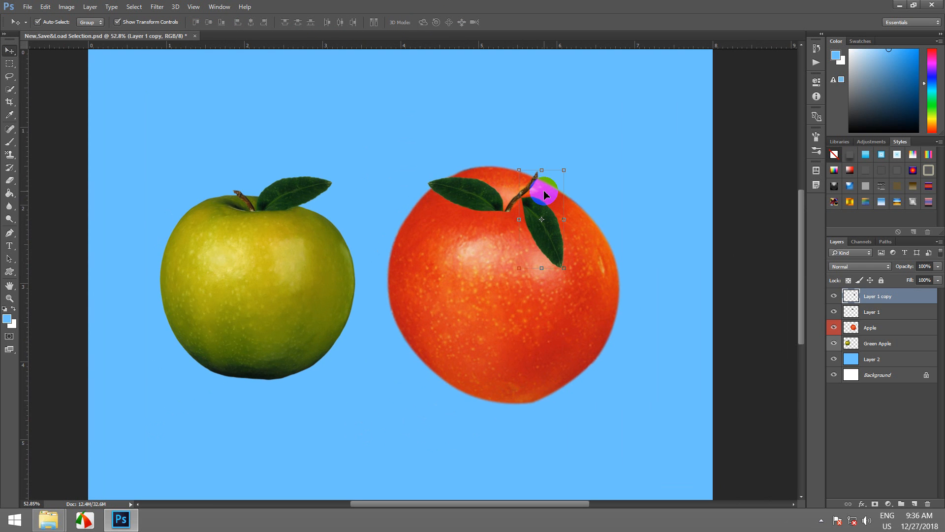
left_click_drag(495, 204, 495, 203)
left_click(544, 222)
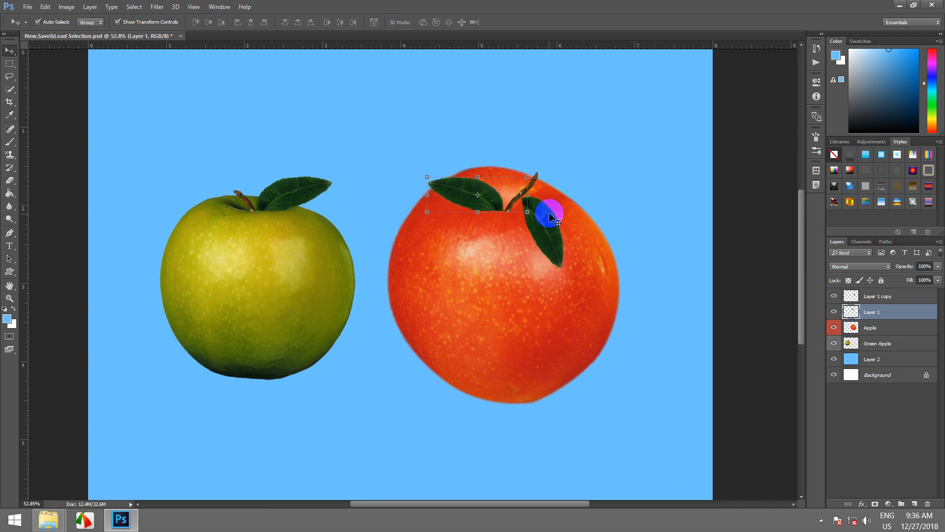
scroll(549, 233, "up", 2)
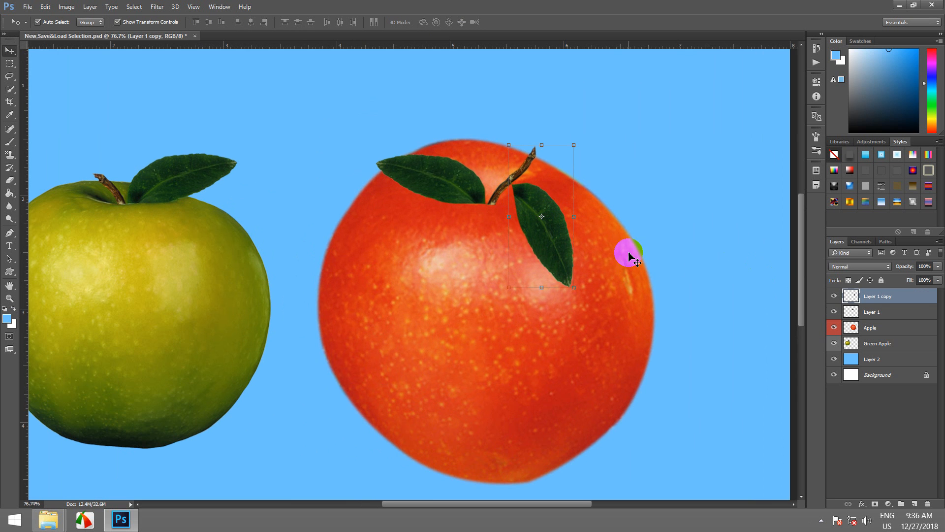
left_click(834, 296)
left_click(834, 296)
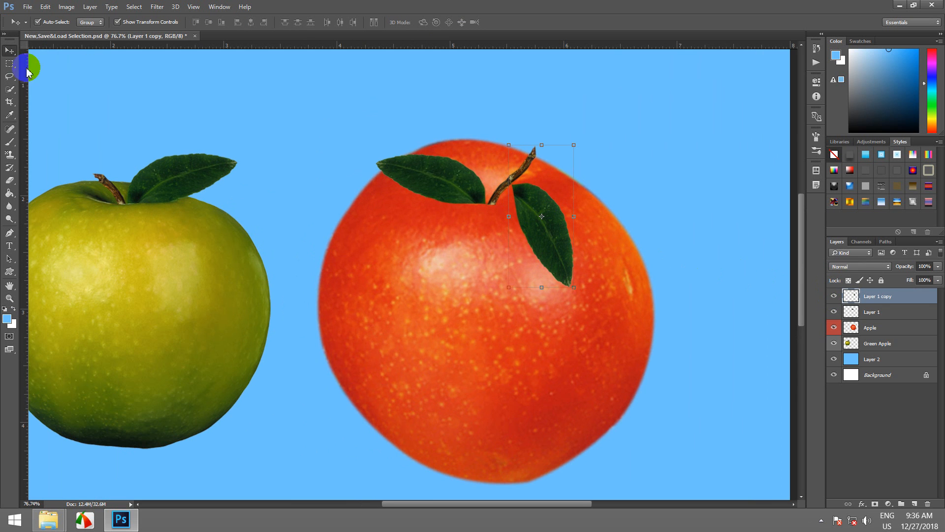
Lasso the leaf without its stem on Layer 1 copy and copy the selection to a new layer.
left_click(12, 79)
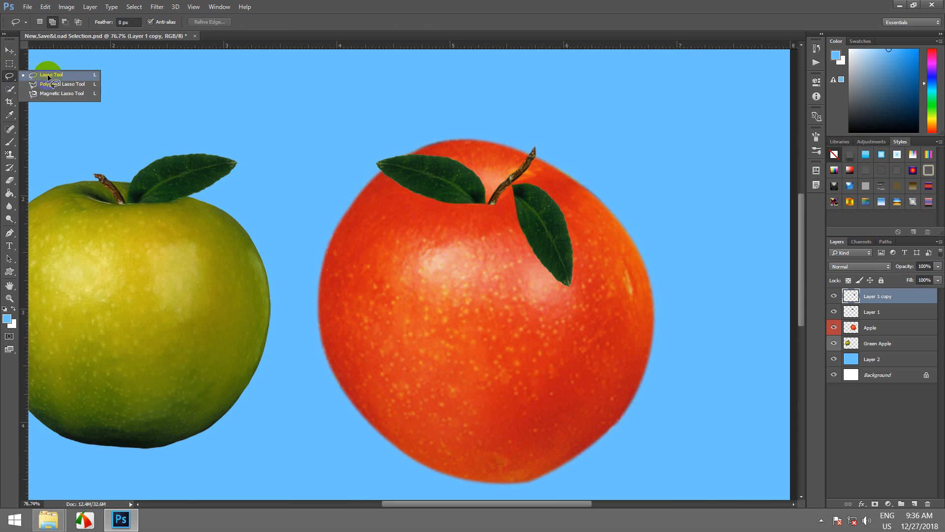
left_click(49, 76)
scroll(500, 202, "up", 3)
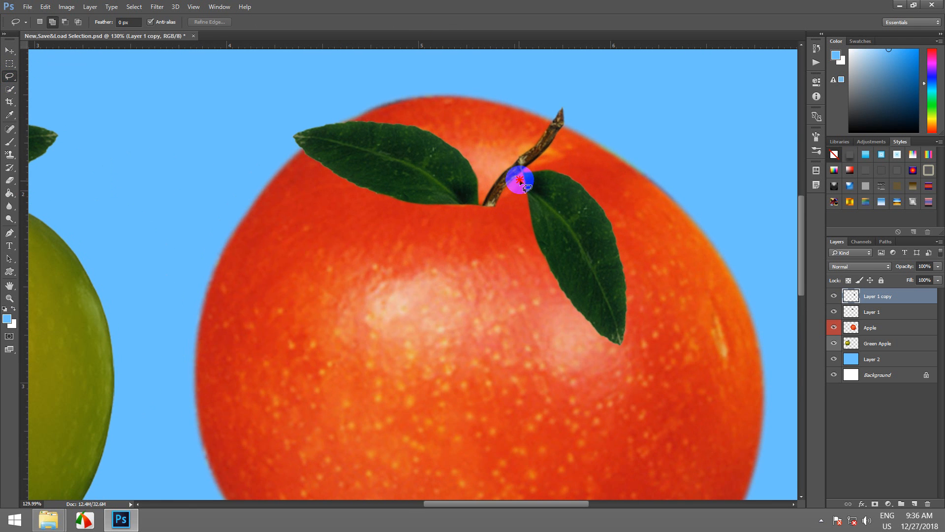
mouse_move(523, 171)
left_mouse_down()
mouse_move(581, 163)
mouse_move(674, 274)
mouse_move(673, 357)
mouse_move(527, 352)
mouse_move(495, 198)
mouse_move(513, 183)
mouse_move(521, 236)
mouse_move(521, 206)
left_mouse_up()
mouse_move(531, 164)
left_mouse_down()
mouse_move(676, 282)
mouse_move(644, 398)
mouse_move(519, 337)
mouse_move(507, 269)
mouse_move(522, 243)
left_mouse_up()
scroll(522, 241, "down", 3)
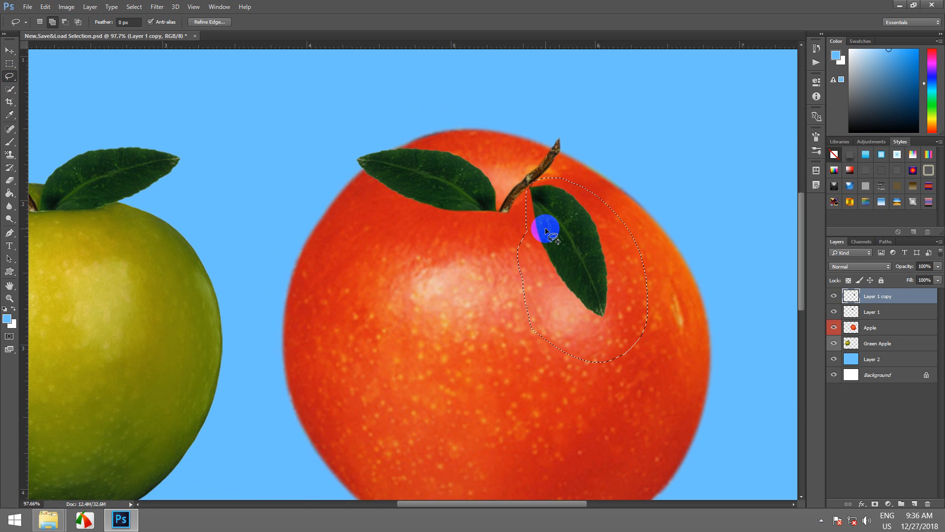
scroll(547, 233, "down", 1)
scroll(549, 237, "up", 1)
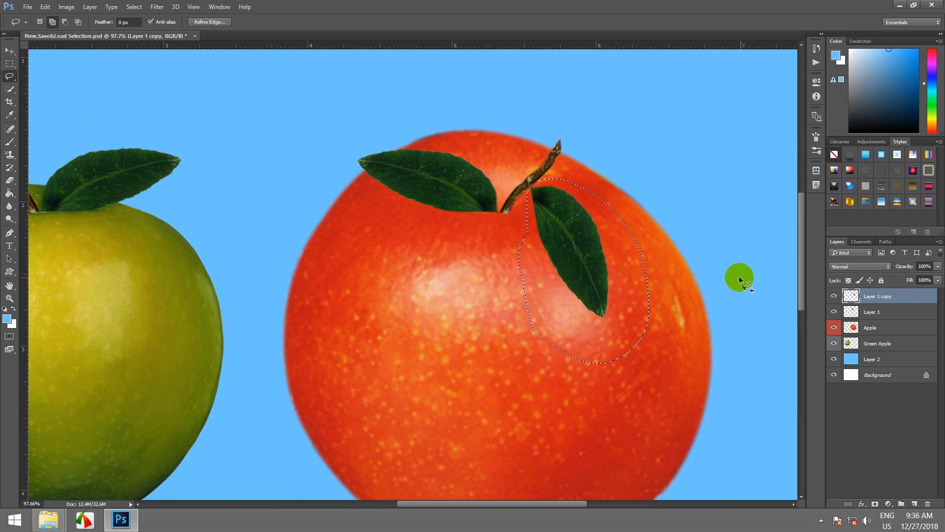
key("ctrl+j")
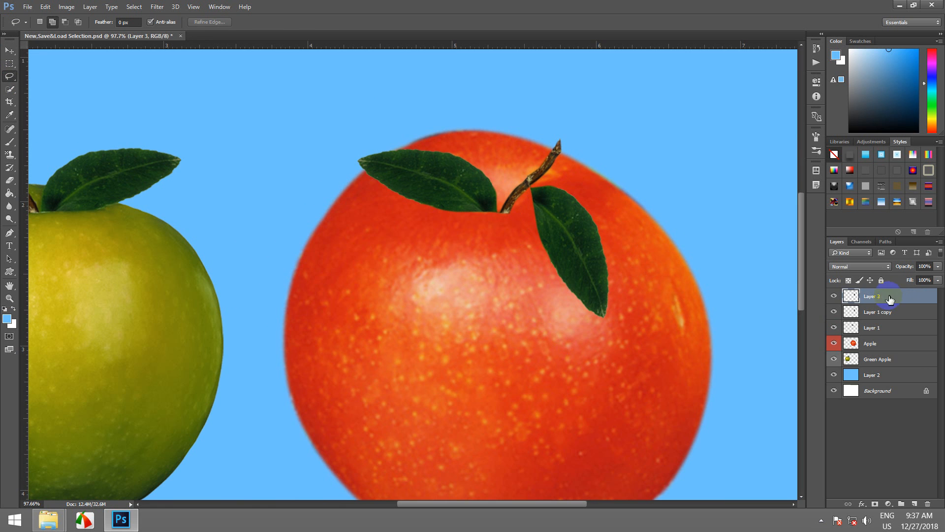
Rotate Layer 3's leaf about 131° counterclockwise and place it pointing upward with its base on the red apple's stem.
left_click(10, 50)
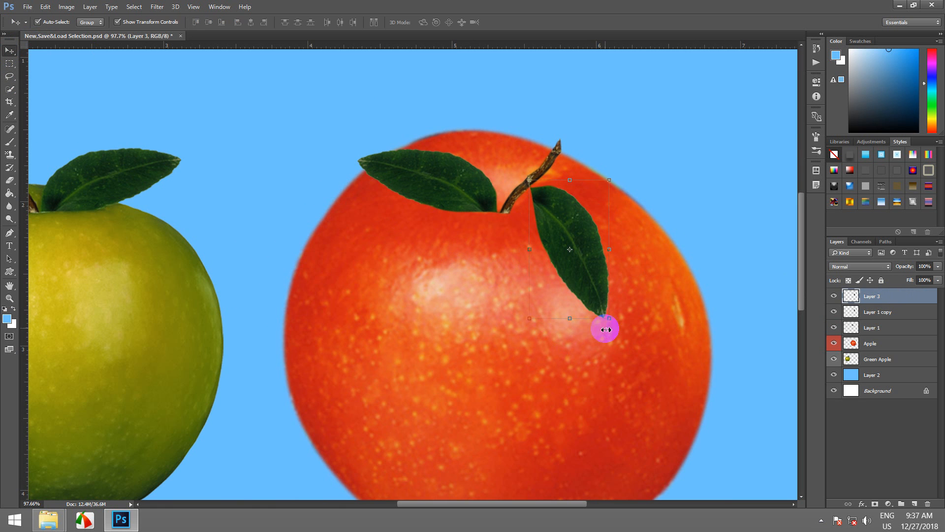
left_click_drag(614, 327, 639, 222)
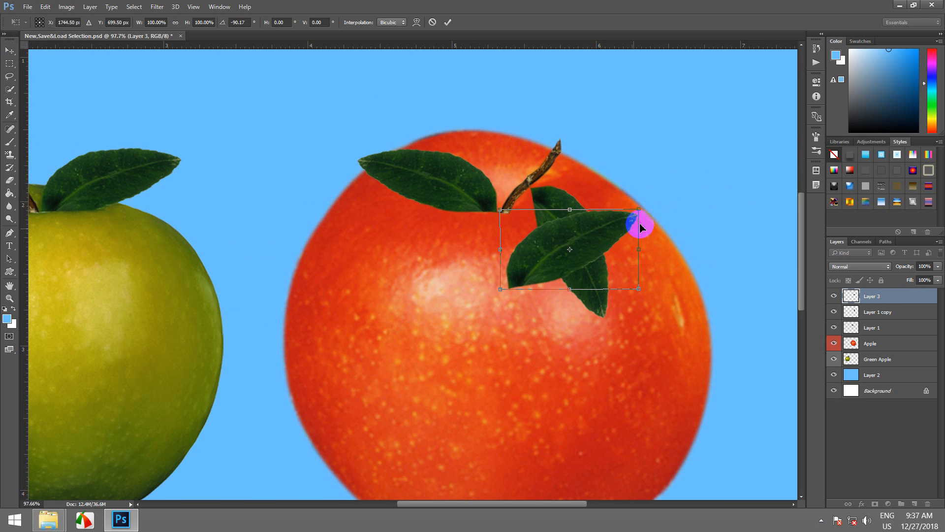
left_click_drag(553, 232, 586, 252)
key("space")
left_click_drag(660, 207, 618, 149)
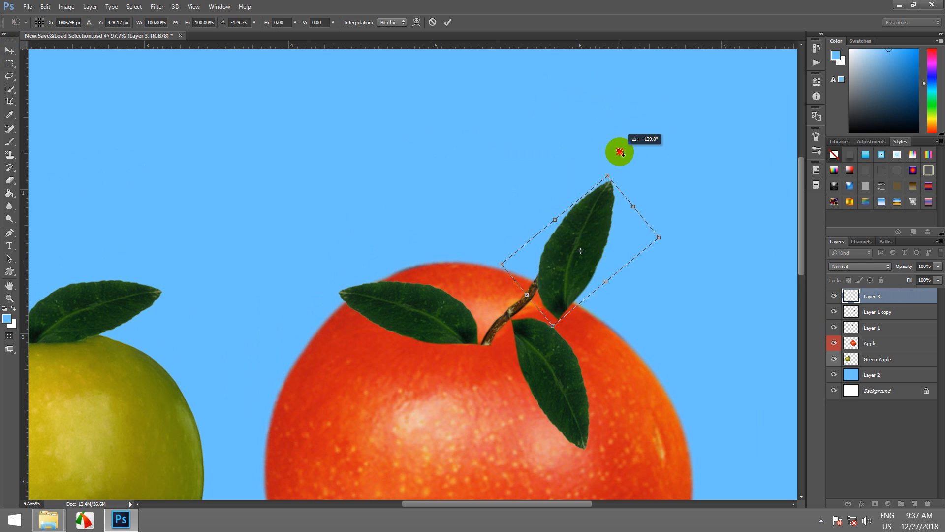
left_click_drag(597, 234, 541, 228)
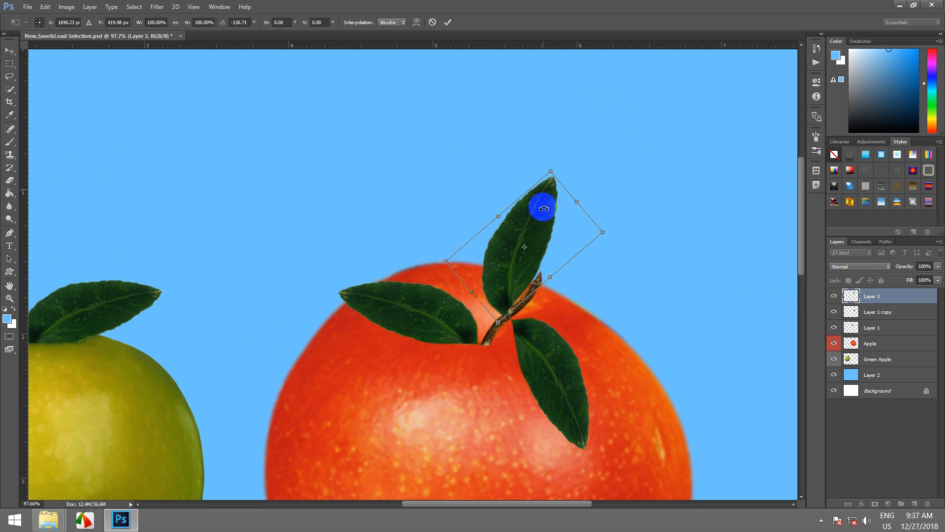
left_click(448, 22)
Nudge the upward leaf closer to the stem and reorder Layer 3 below Layer 1 copy.
left_click(526, 258)
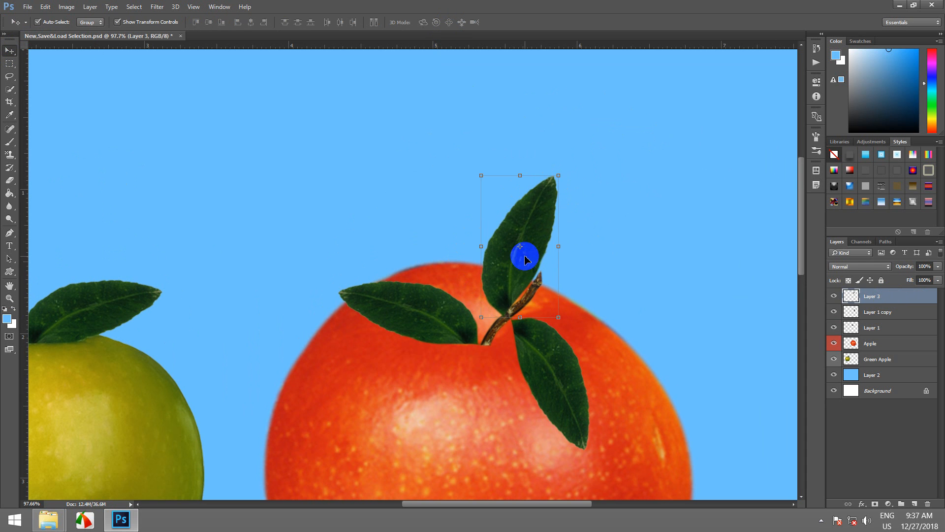
mouse_move(526, 269)
left_mouse_down()
mouse_move(538, 317)
mouse_move(522, 279)
left_mouse_up()
key("space")
left_click_drag(381, 311, 474, 245)
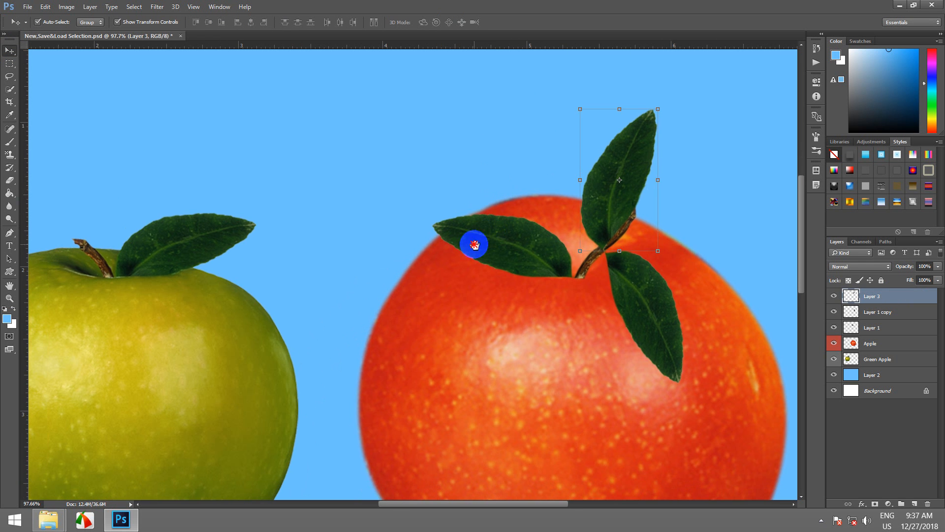
left_click(864, 322)
left_click_drag(871, 300, 870, 319)
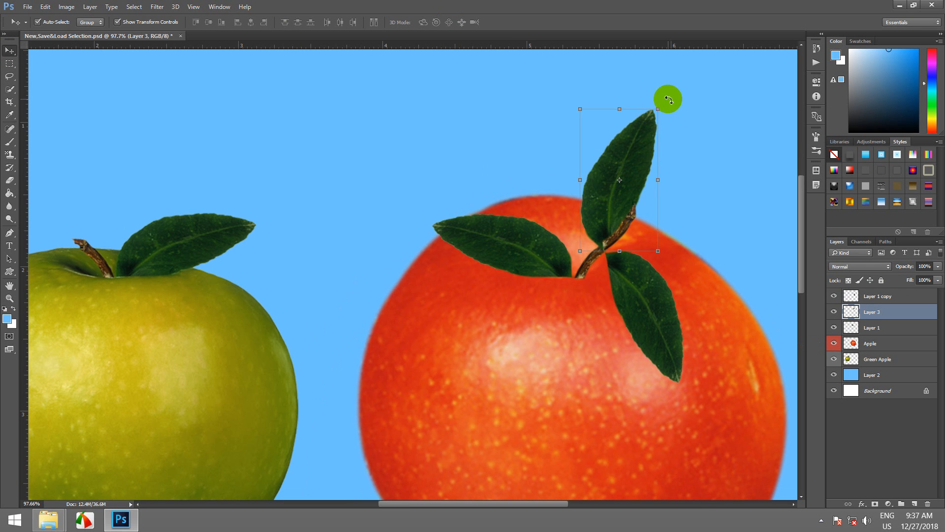
Tilt the upward leaf about 18.5° counterclockwise at the stem and reorder Layer 3 below Layer 1.
left_click_drag(667, 97, 691, 118)
left_click_drag(626, 168, 654, 180)
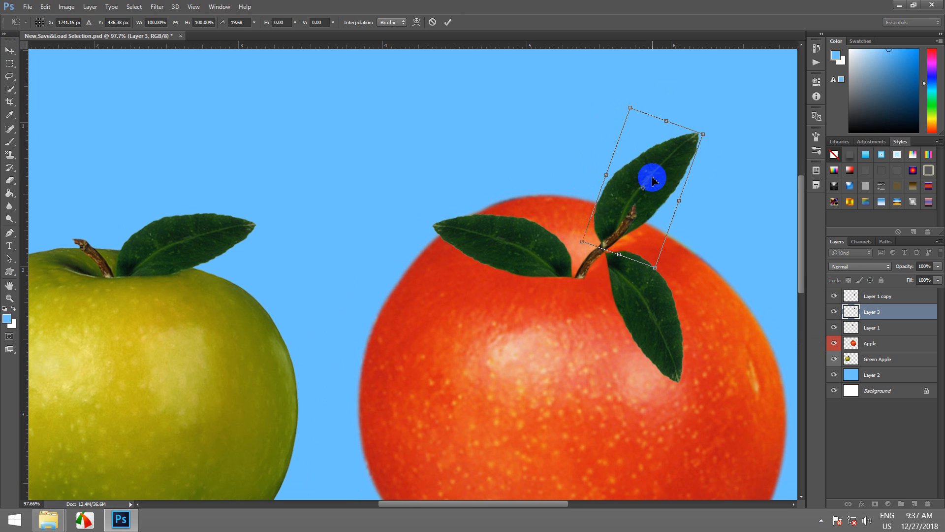
left_click_drag(710, 131, 614, 163)
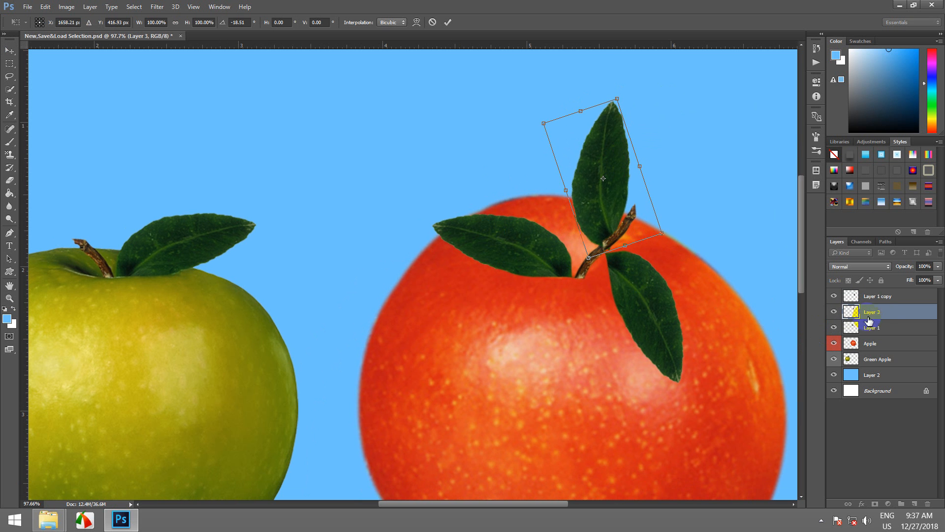
left_click(448, 22)
left_click_drag(873, 321, 872, 332)
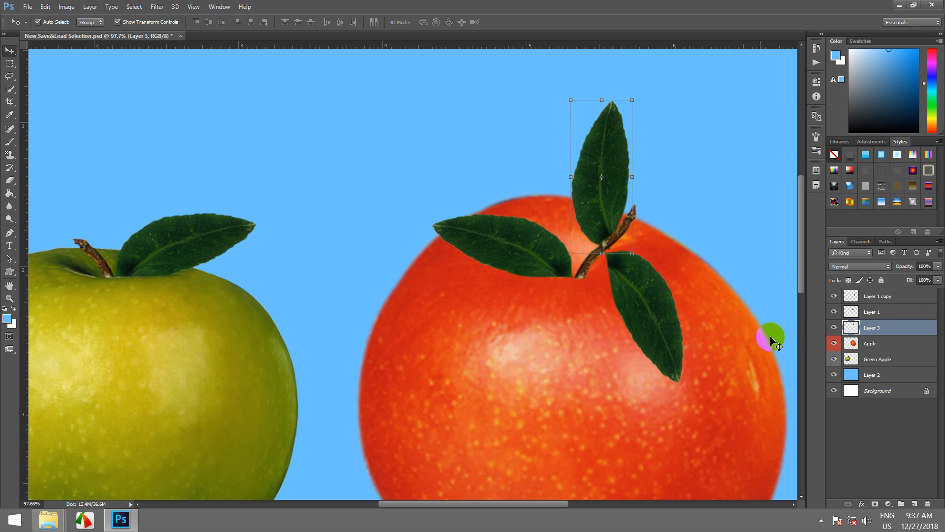
Hide and show Layer 1 copy to check its contents, and try rotating it about 40° counterclockwise.
scroll(599, 215, "up", 4)
scroll(601, 217, "down", 3)
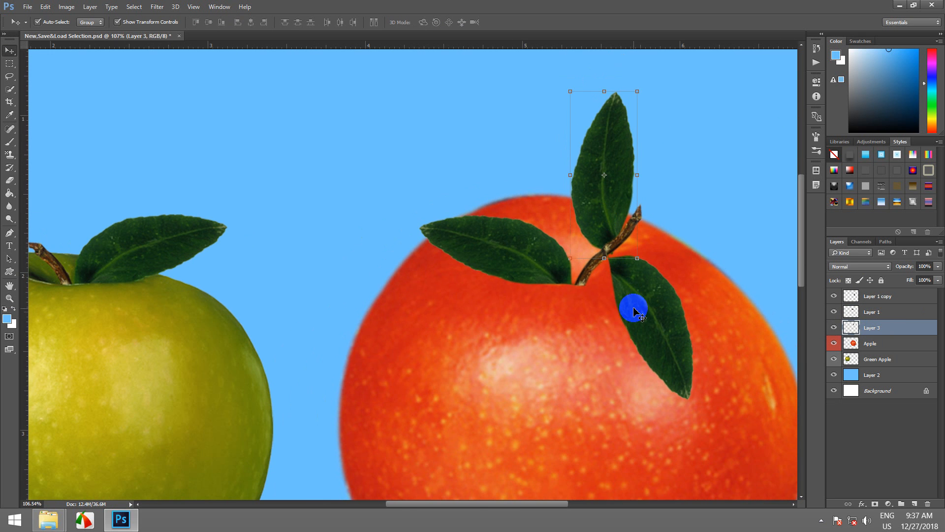
left_click(644, 313)
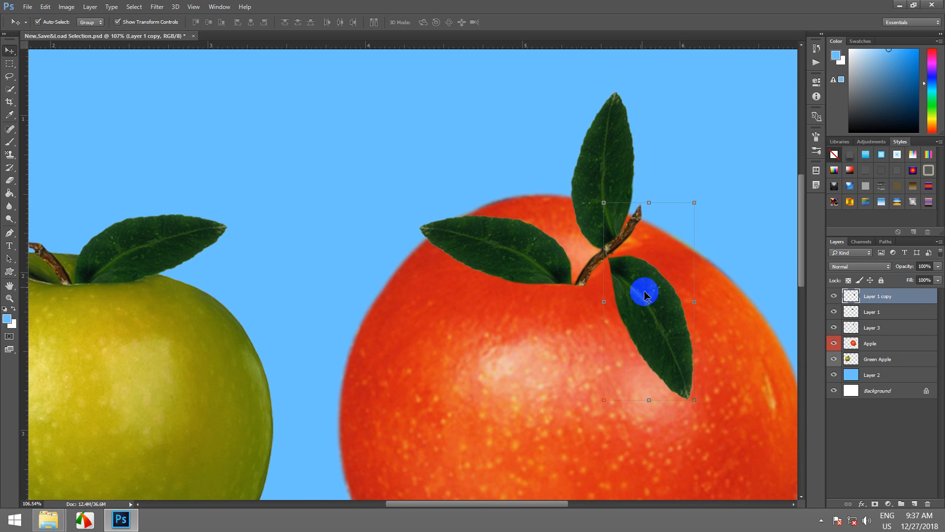
left_click(835, 298)
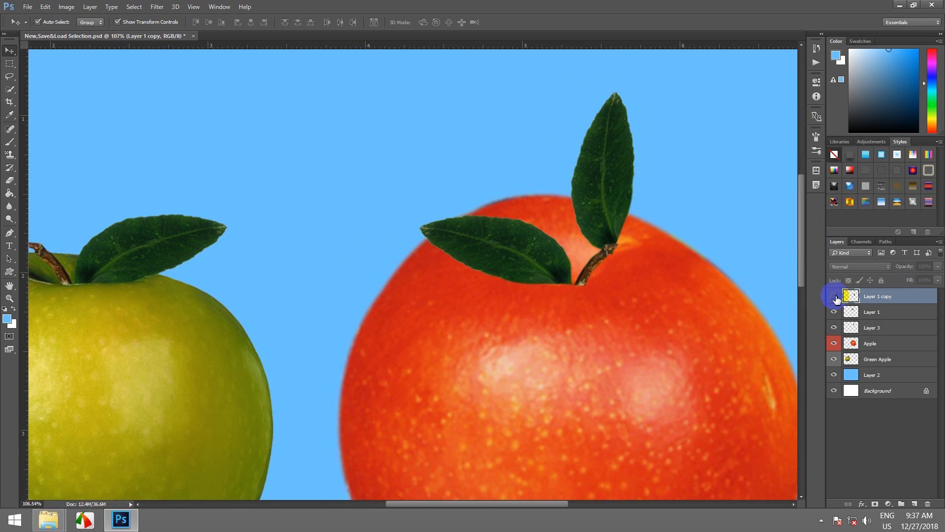
left_click(836, 298)
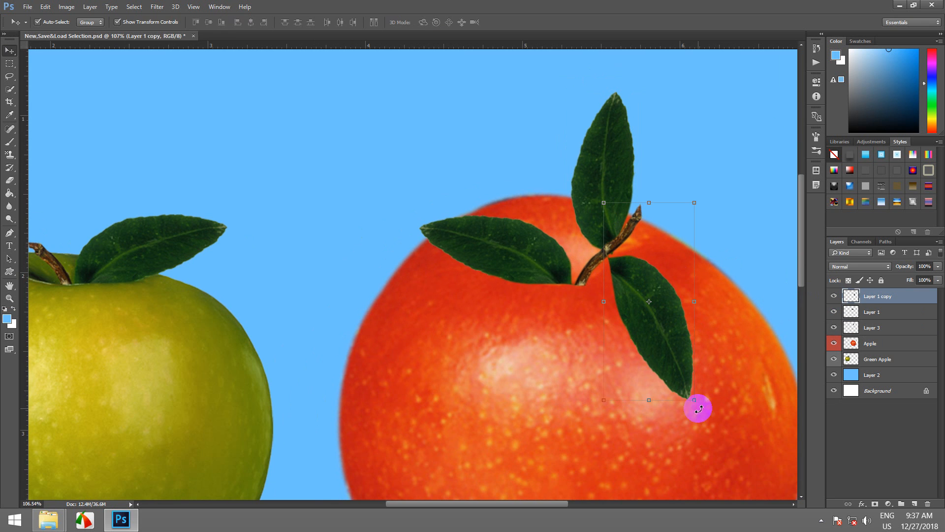
left_click_drag(696, 405, 725, 362)
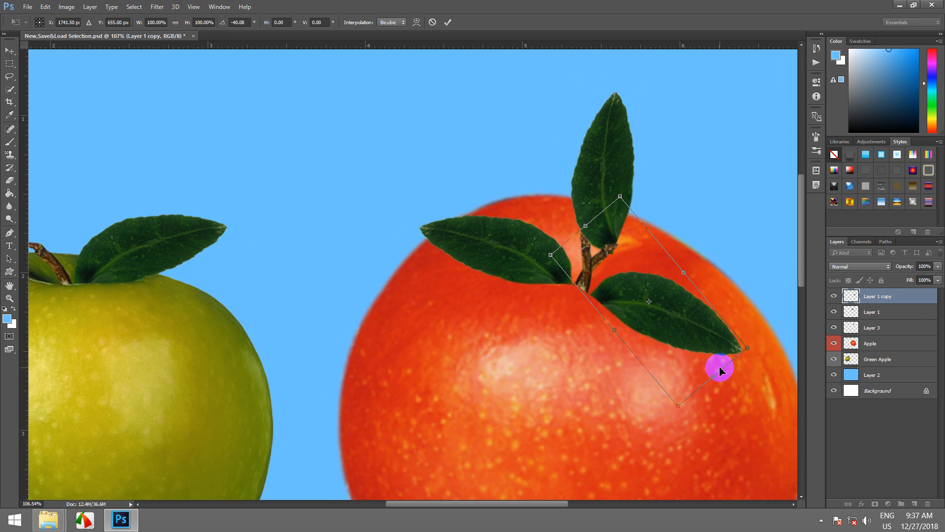
key("ctrl+z")
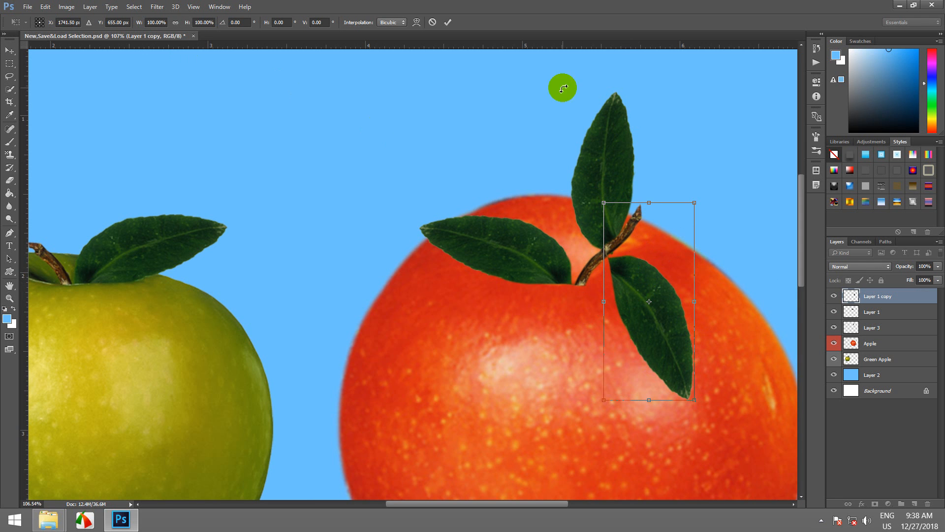
left_click(432, 22)
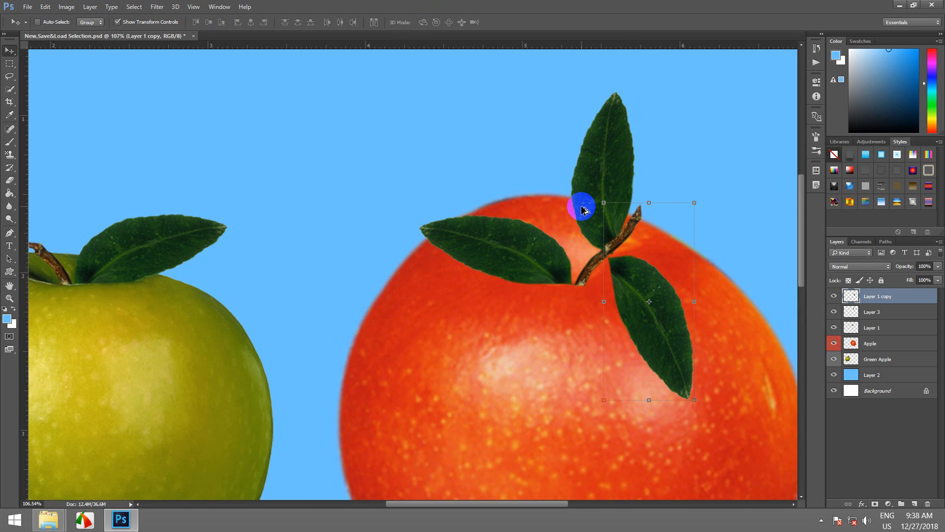
Undo back to the lasso selection around Layer 1 copy's leaf, and toggle Layer 1 and Layer 1 copy's visibility to check them.
key("ctrl+alt+z")
key("ctrl+alt+z")
key("ctrl+alt+z")
key("ctrl+alt+z")
key("ctrl+alt+z")
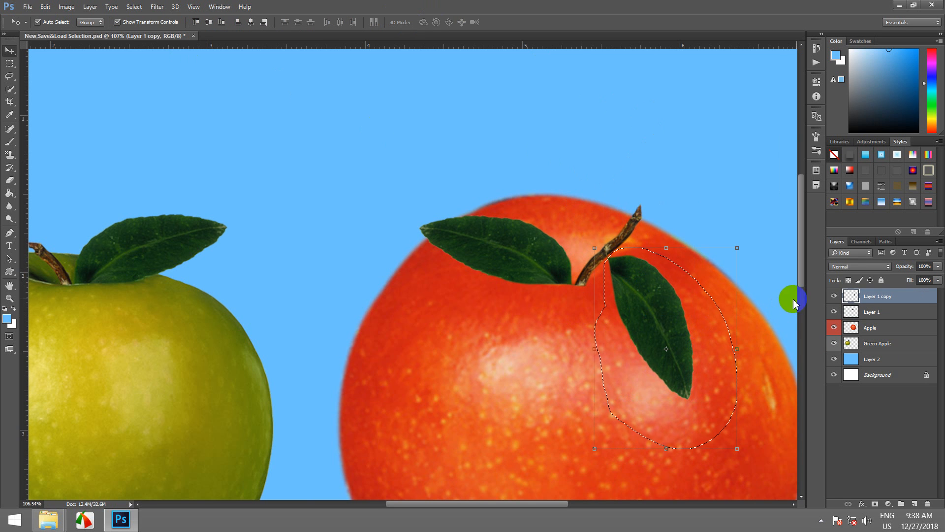
left_click(834, 313)
left_click(834, 312)
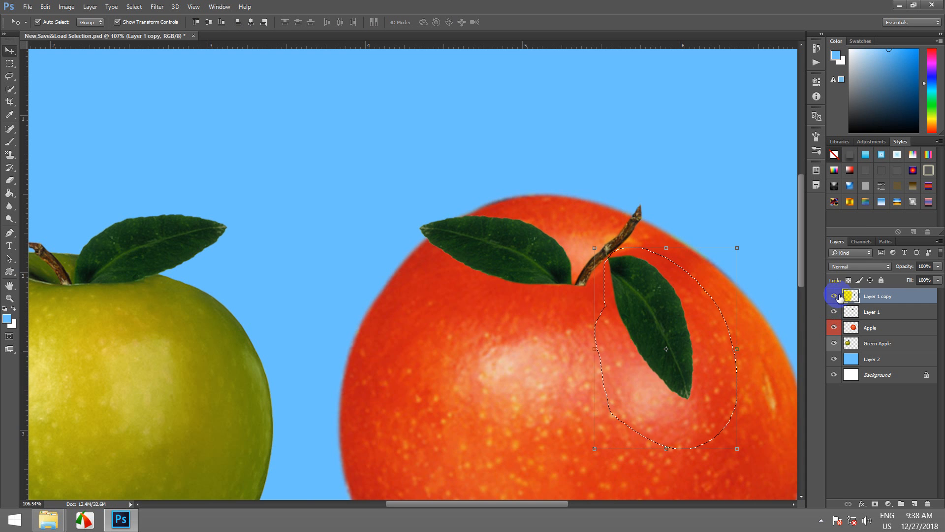
left_click(834, 296)
left_click(834, 296)
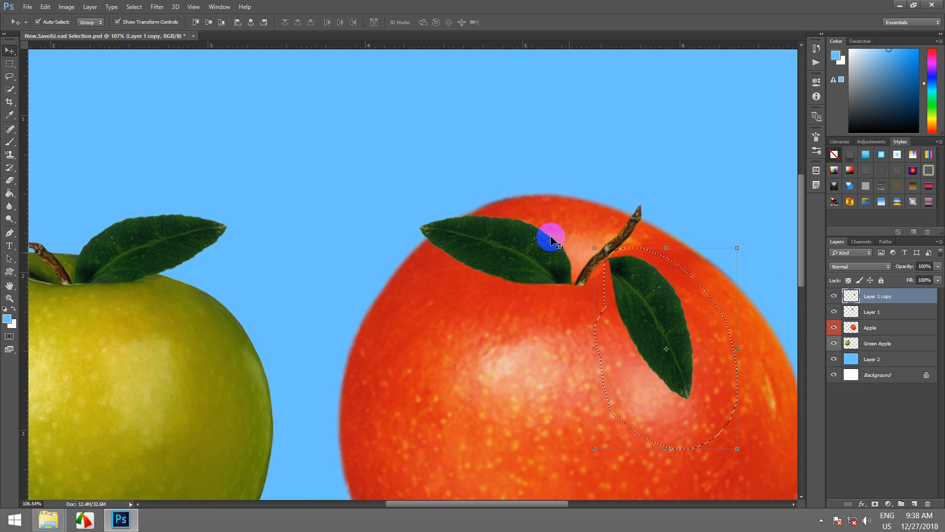
Save the lasso selection around the leaf as a new channel named Apple Leaf.
left_click(136, 7)
left_click(159, 261)
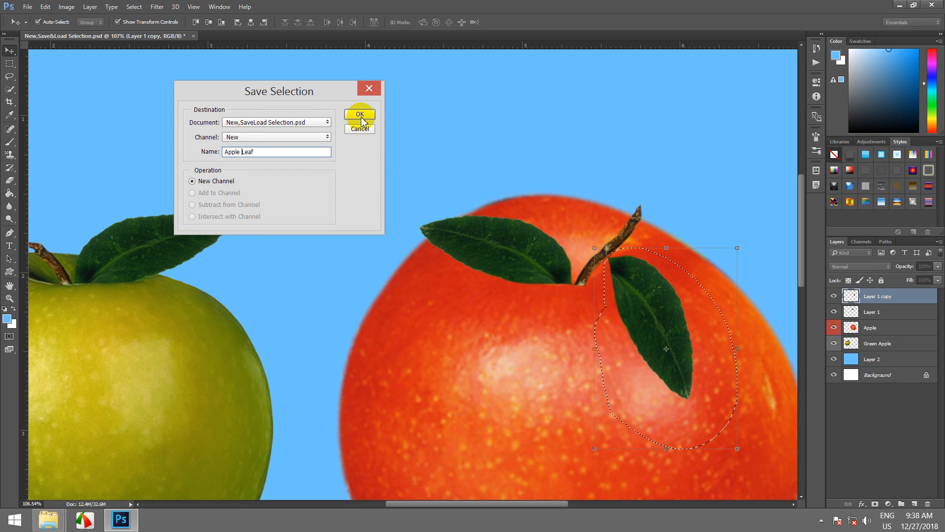
left_click(324, 138)
left_click(324, 137)
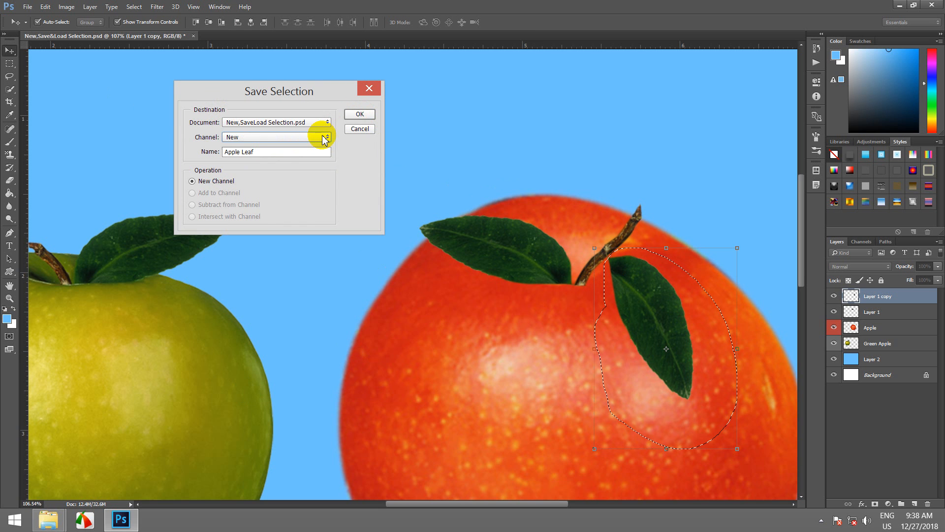
left_click(360, 114)
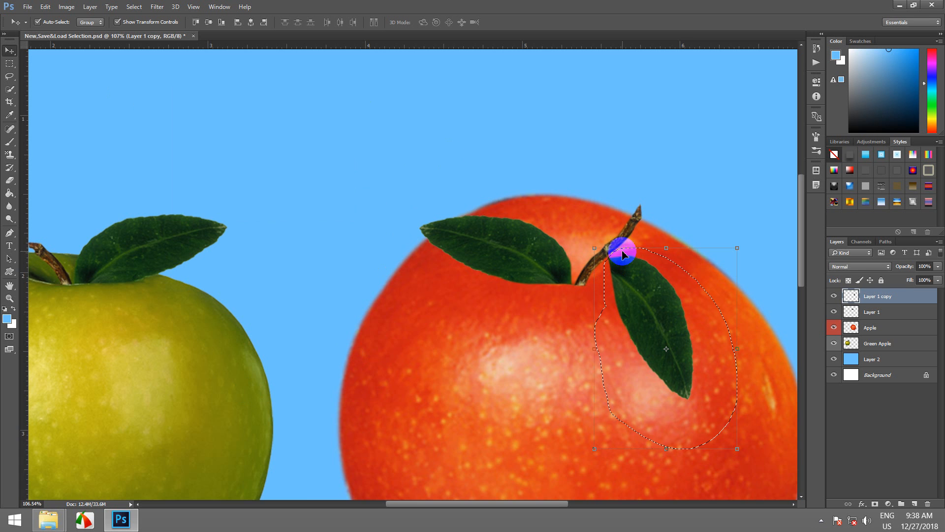
Copy the selected leaf from Layer 1 copy onto a new layer with Layer Via Copy.
scroll(632, 273, "down", 1)
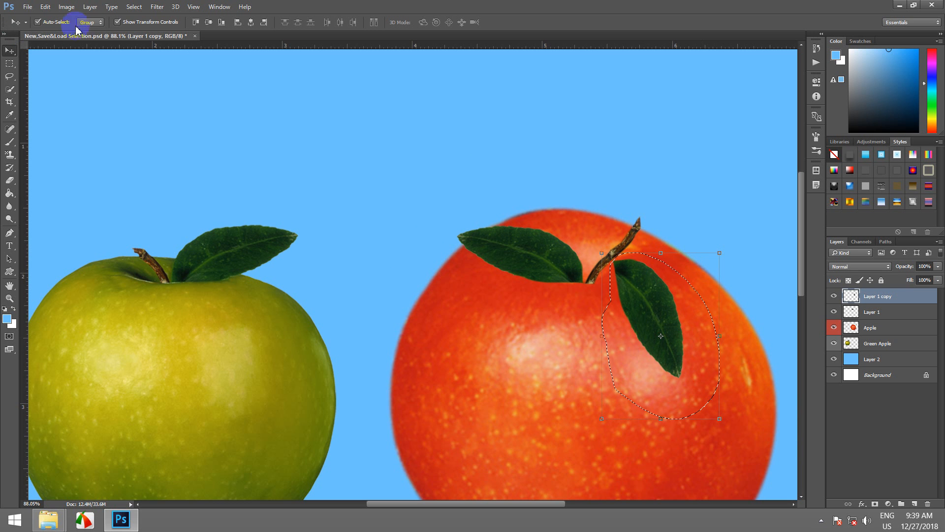
left_click(45, 7)
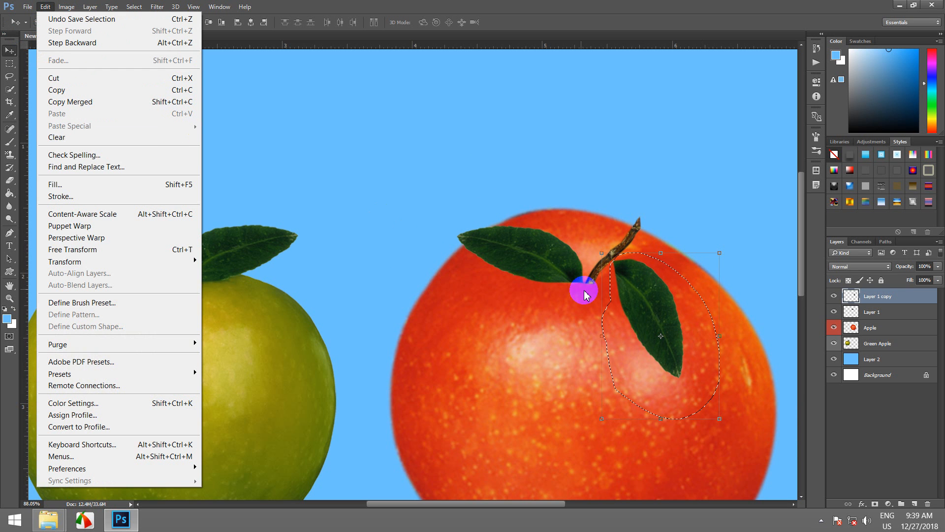
left_click(676, 308)
left_click(111, 6)
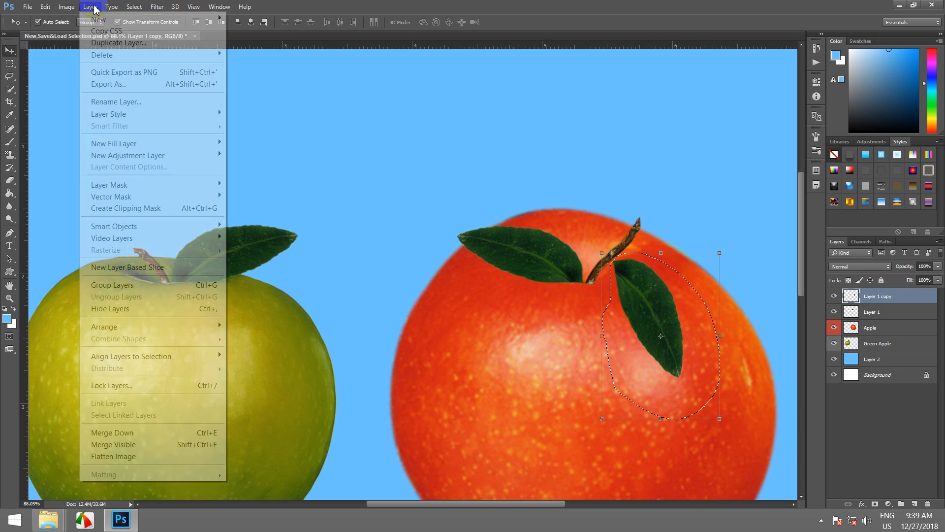
mouse_move(205, 21)
left_click(269, 107)
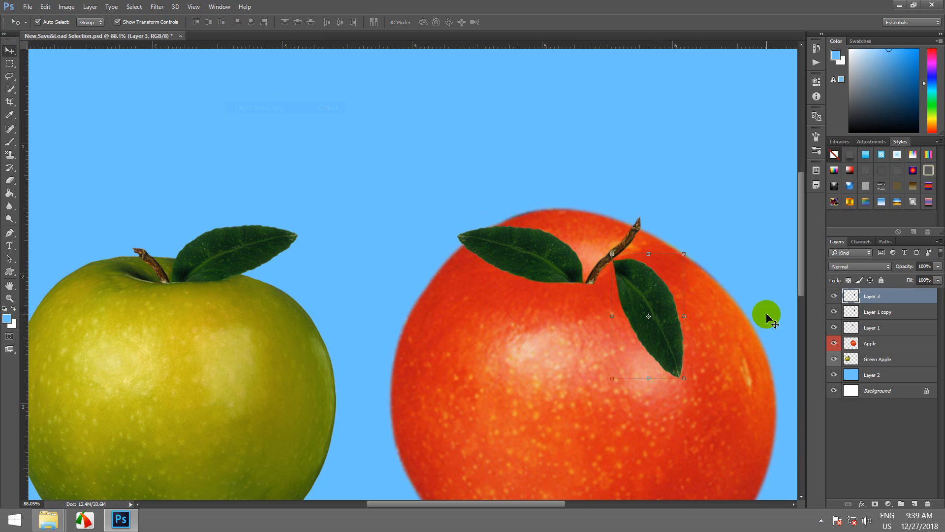
Rotate Layer 3's leaf about 139.7° counterclockwise and move it above the red apple's stem.
left_click(730, 303)
left_click_drag(656, 288, 686, 220)
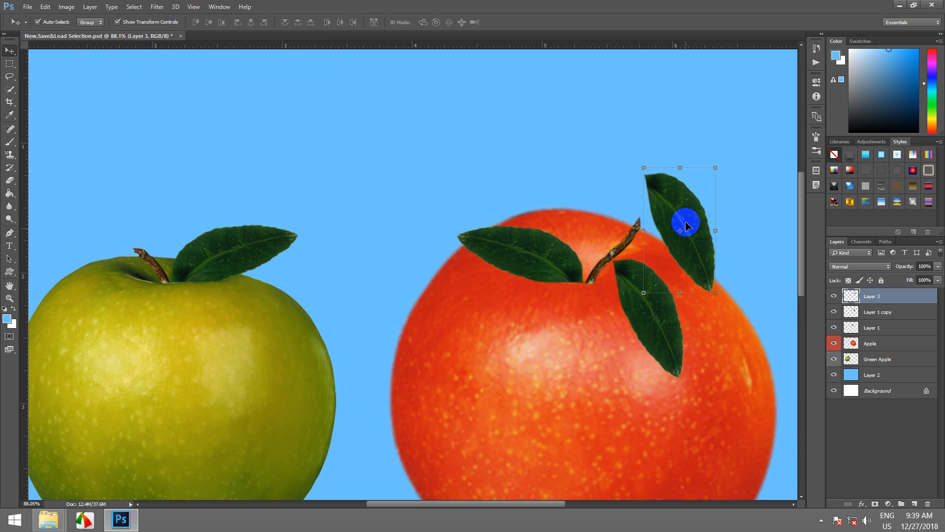
left_click_drag(717, 302, 696, 133)
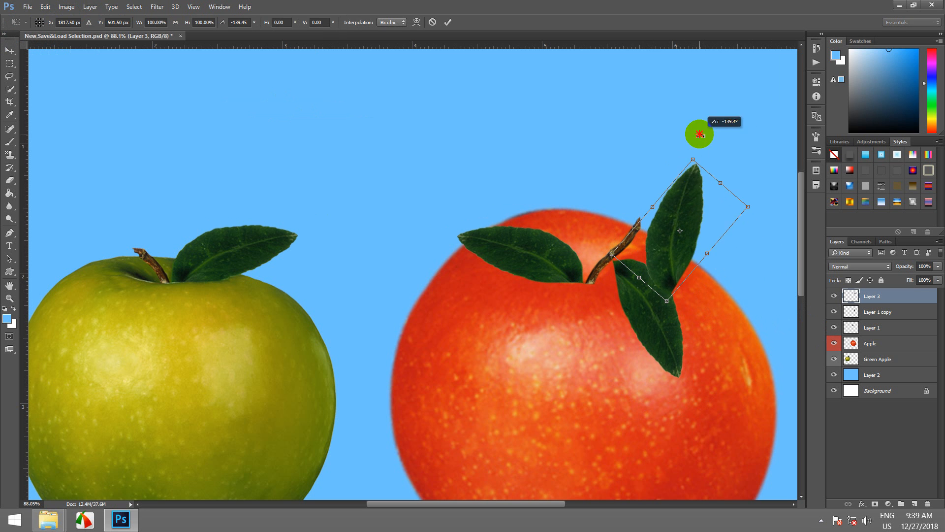
left_click_drag(684, 205, 615, 135)
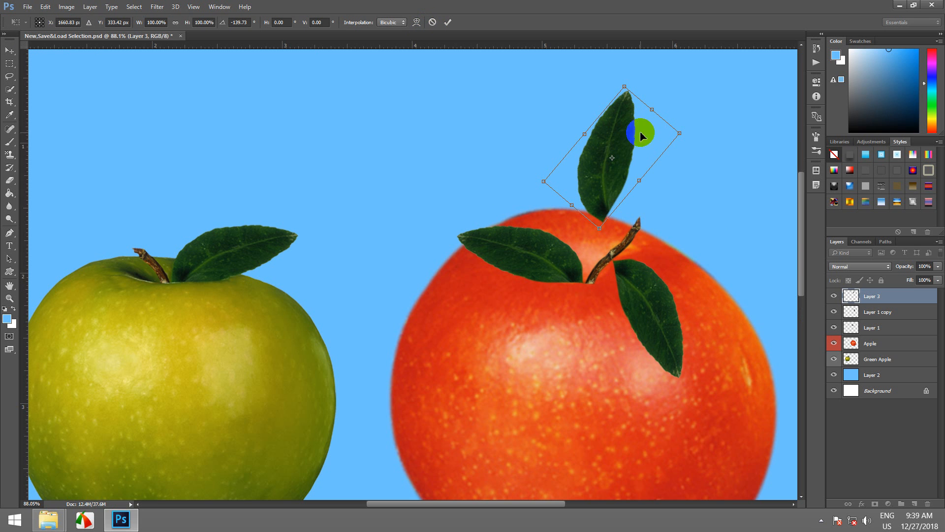
Flip the upright leaf horizontally and set its base against the red apple's stem.
right_click(614, 129)
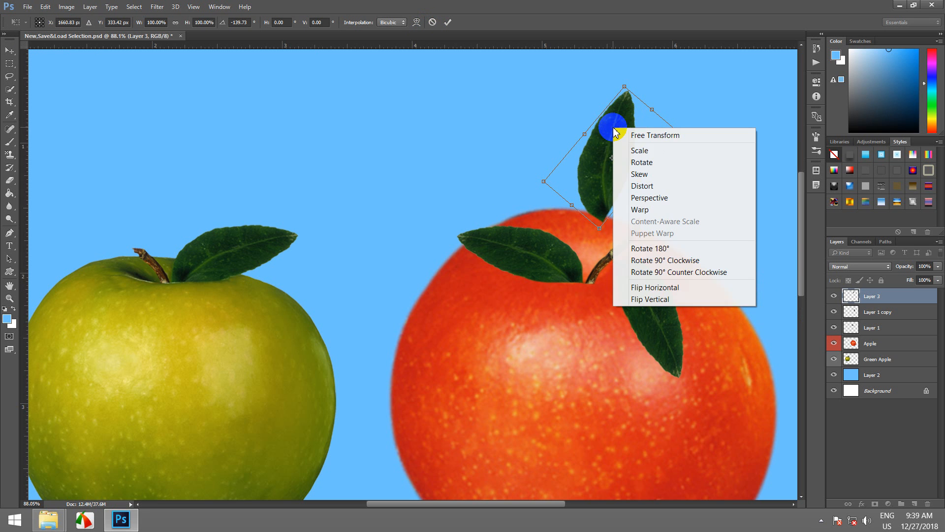
left_click(659, 287)
left_click_drag(628, 154, 622, 191)
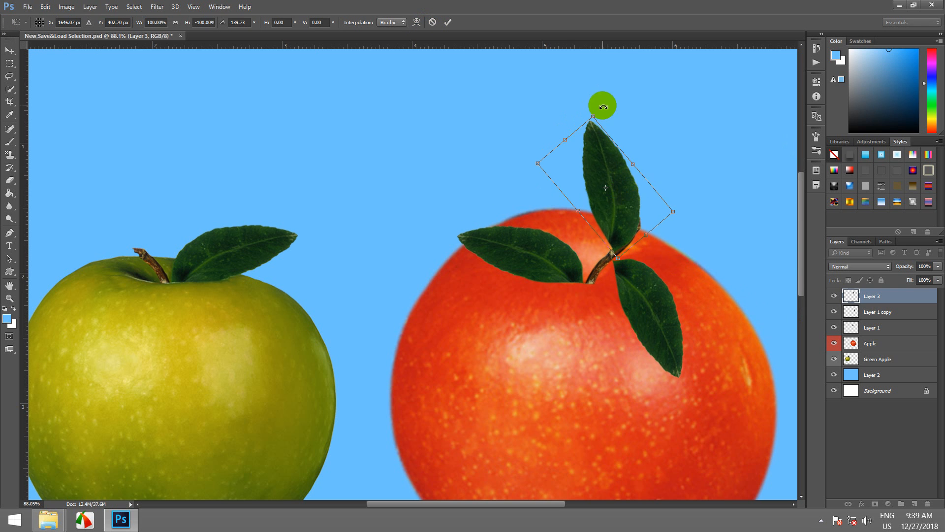
Reposition the flipped leaf on the stem at a rotation of about 121.3°, shrink its height to about 68.5% and apply the transform.
left_click_drag(603, 106, 753, 205)
left_click_drag(570, 196, 648, 266)
left_click_drag(753, 264, 756, 241)
left_click_drag(703, 257, 671, 131)
left_click_drag(660, 219, 577, 177)
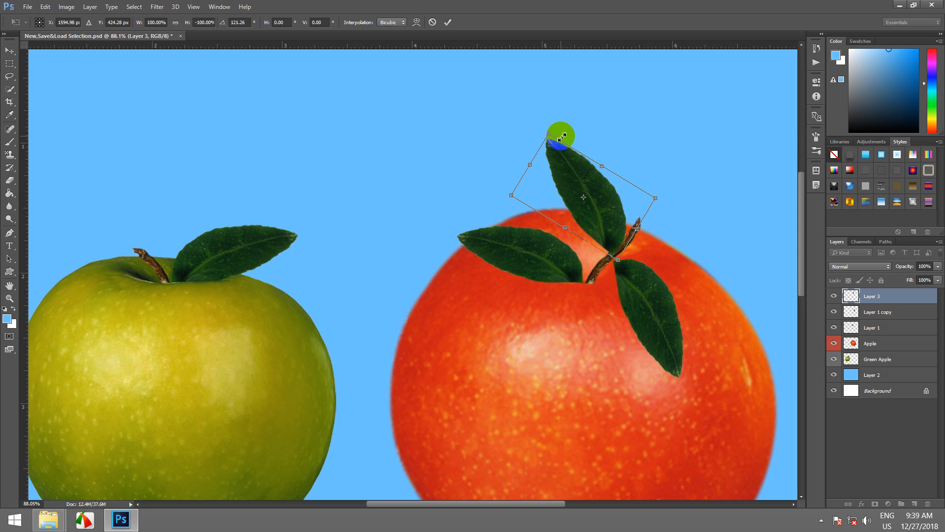
left_click_drag(553, 126, 600, 130)
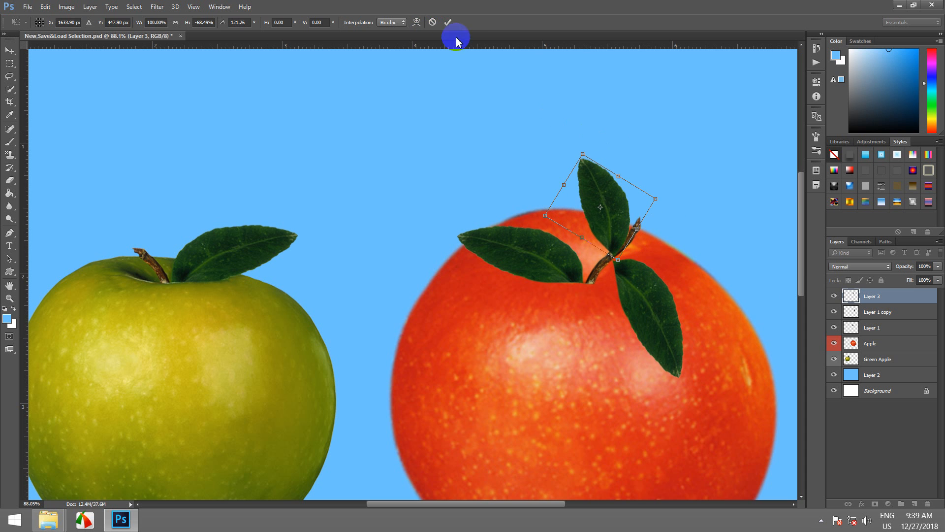
left_click(447, 22)
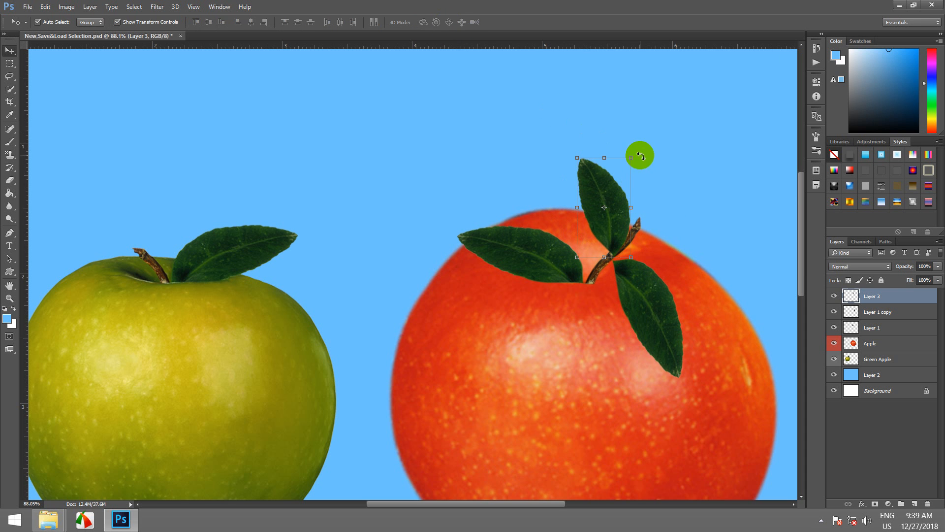
Rotate the shortened leaf about 115° clockwise and place it beyond the red apple's upper right edge, clear of the stem.
left_click_drag(640, 156, 679, 167)
left_click_drag(610, 186, 733, 249)
left_click_drag(646, 208, 671, 224)
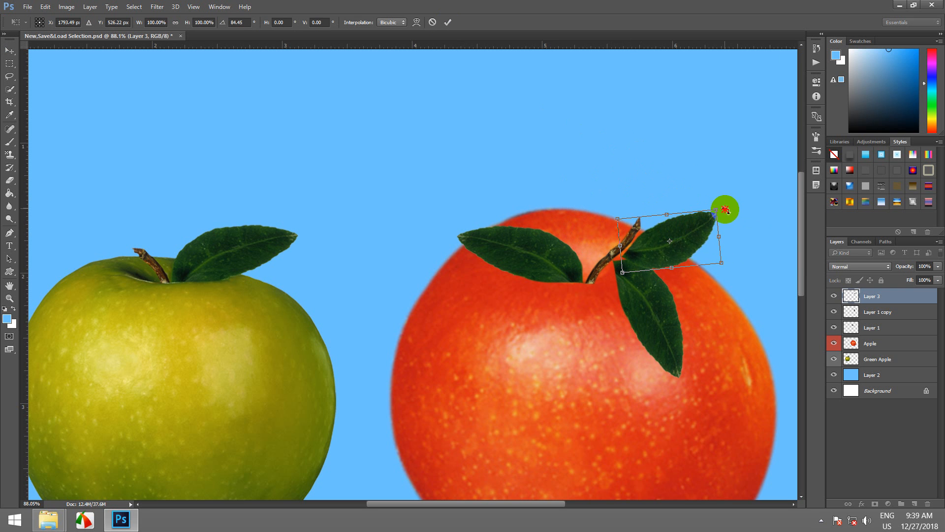
mouse_move(723, 207)
left_mouse_down()
mouse_move(668, 259)
mouse_move(715, 202)
left_mouse_up()
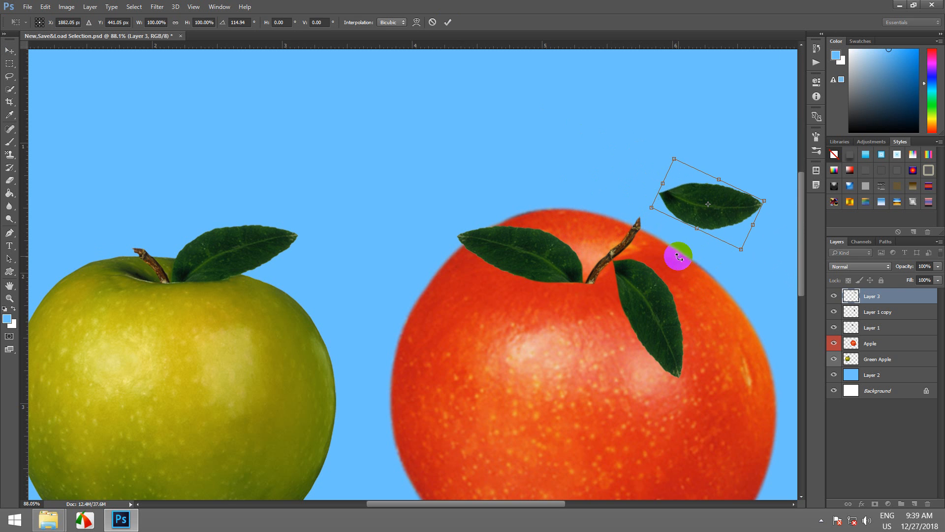
left_click(447, 22)
Apply Layer 3's transform, make Layer 1 copy active and toggle its visibility to identify the leaf and stem it holds.
left_click(641, 313)
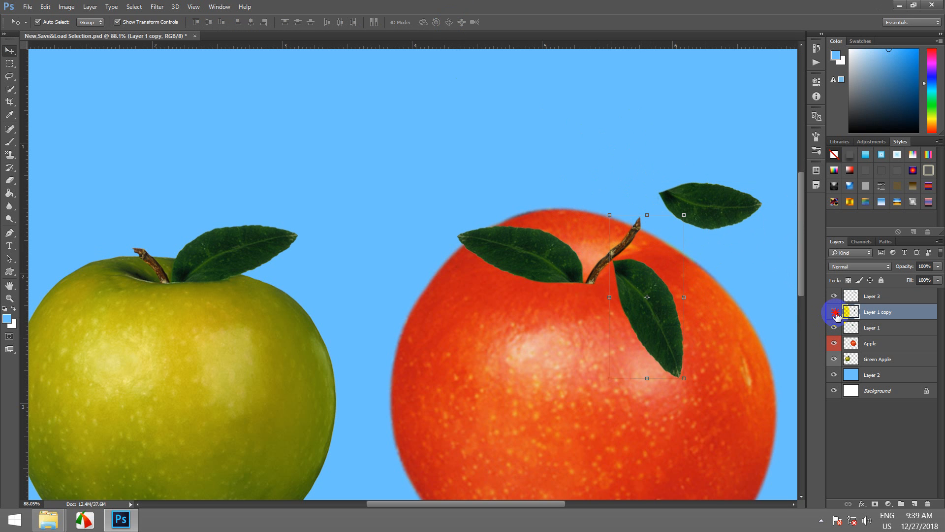
left_click(835, 312)
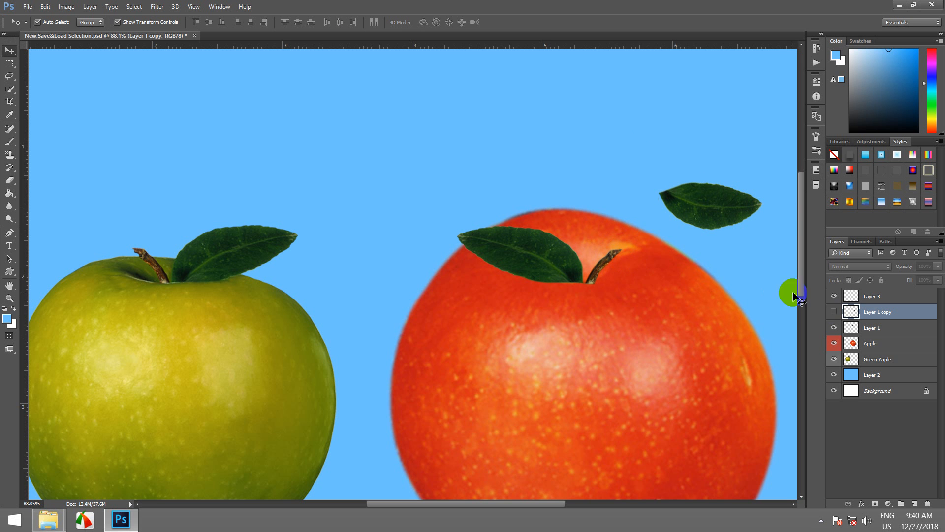
left_click(834, 311)
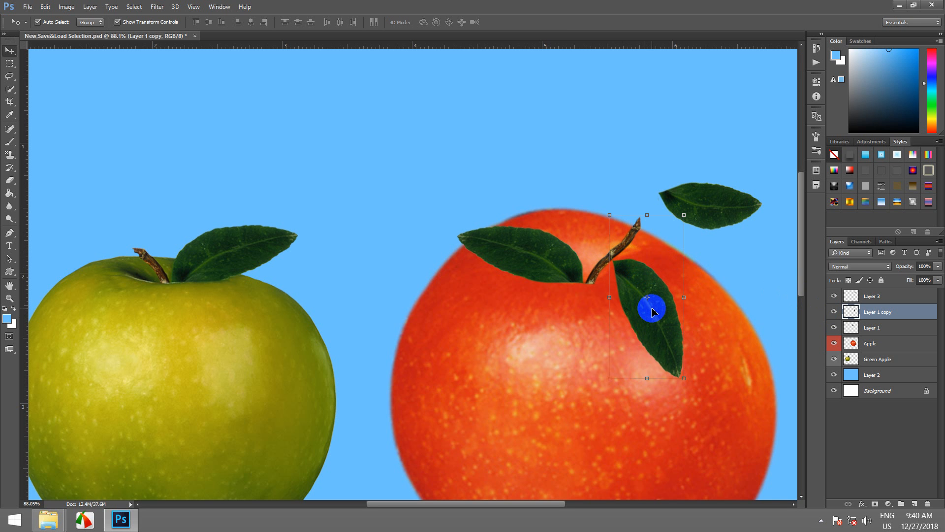
Load the saved Apple Leaf channel as a new selection around the leaf on Layer 1 copy.
left_click(136, 7)
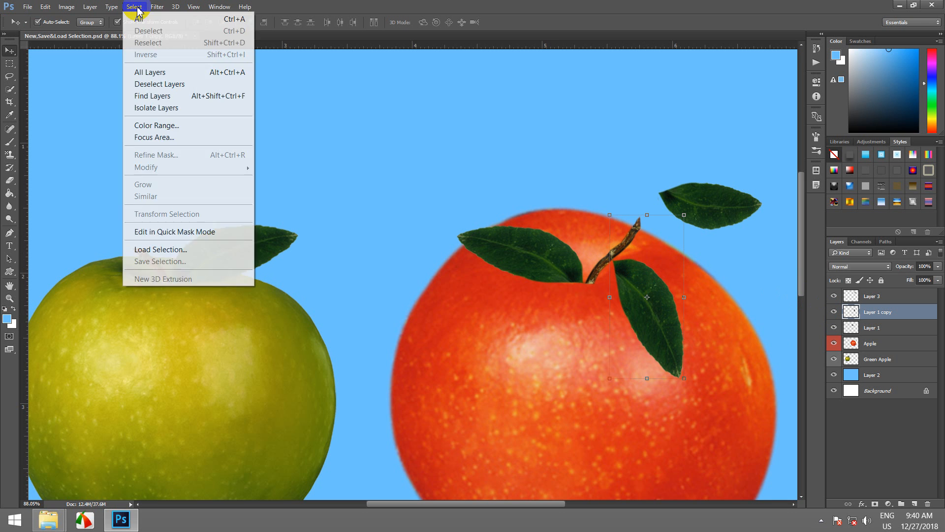
left_click(179, 249)
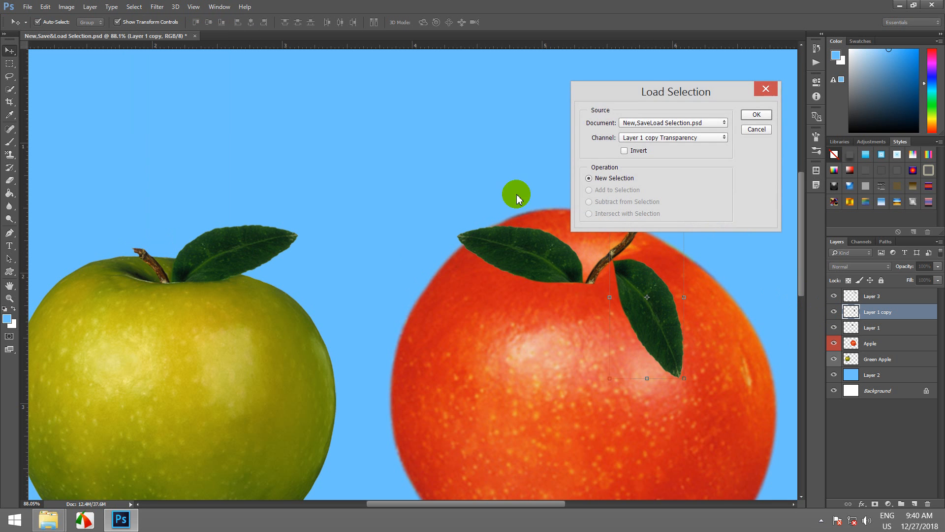
left_click_drag(629, 96, 509, 115)
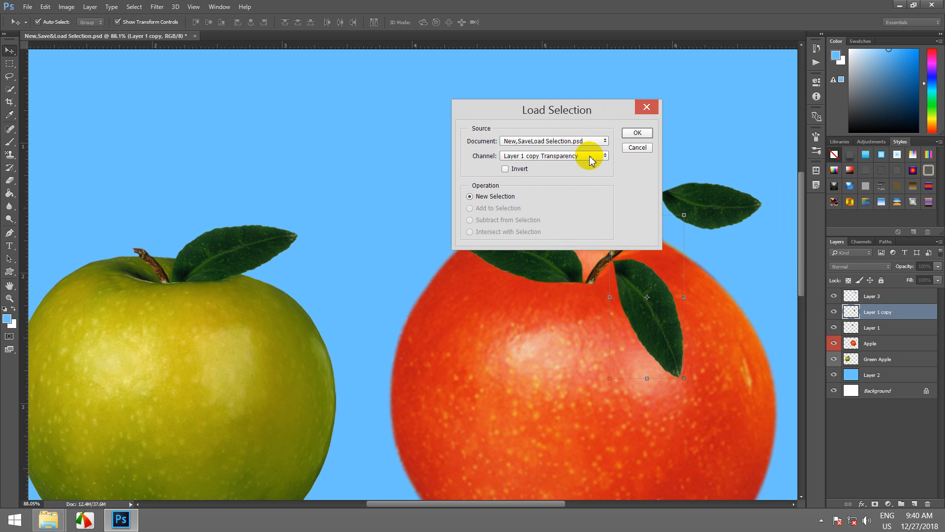
left_click(607, 156)
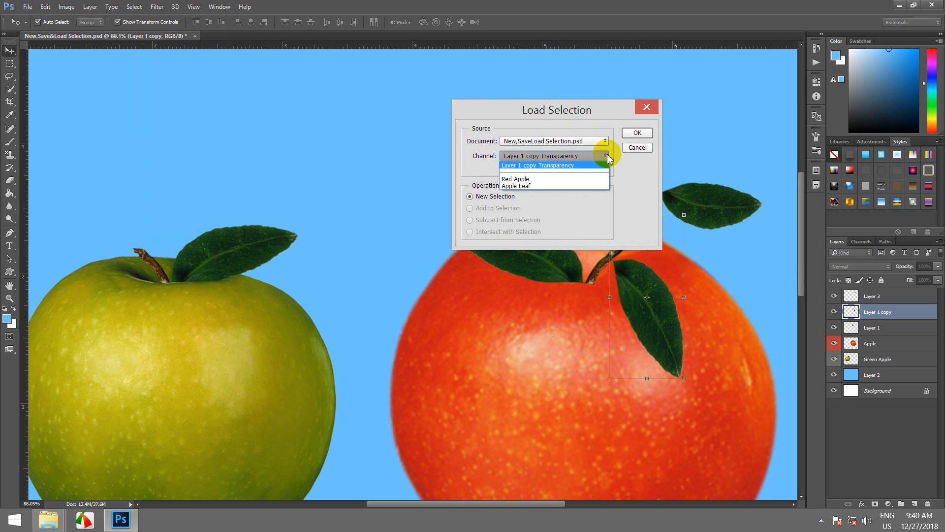
left_click(539, 186)
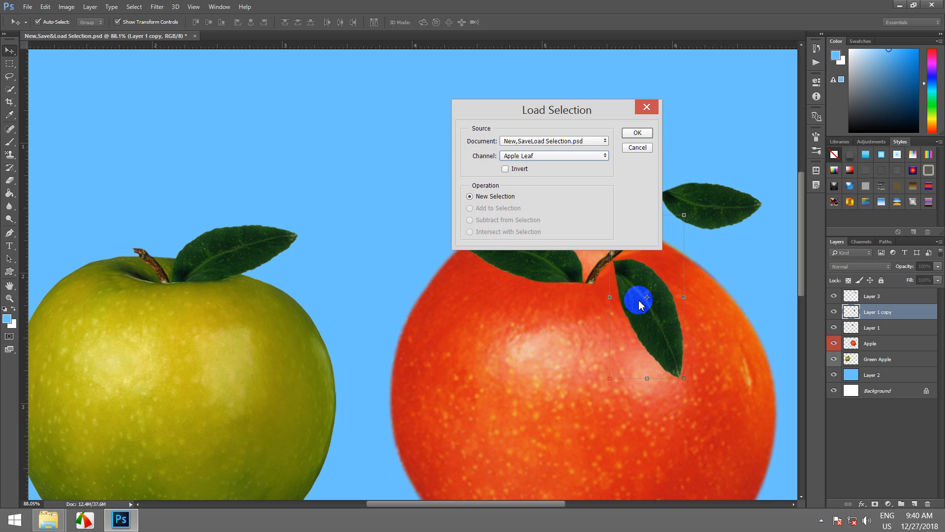
left_click(637, 133)
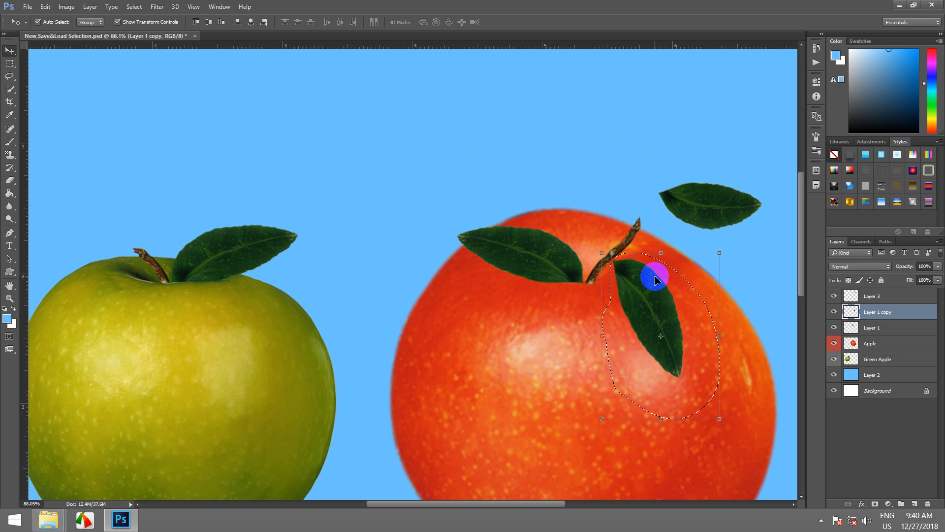
Clear the selected leaf from Layer 1 copy, leaving only the stem, and deselect.
left_click(45, 7)
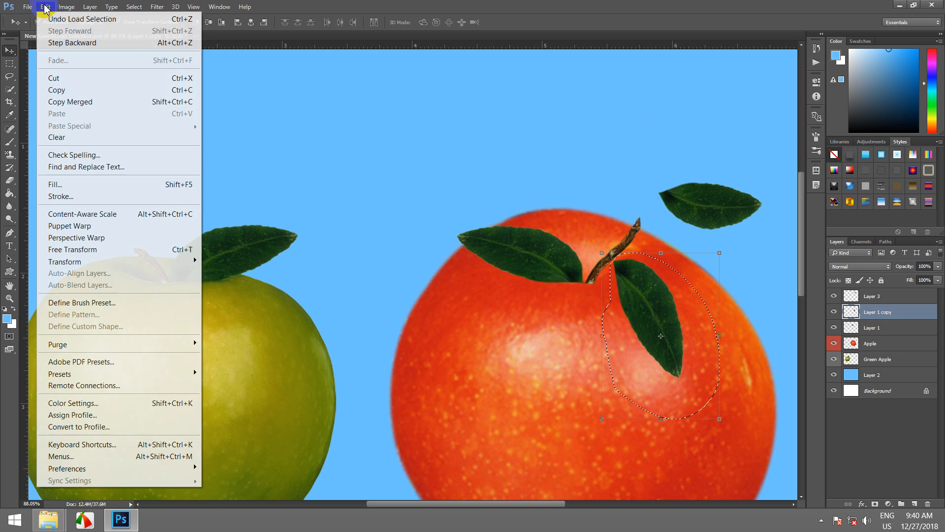
left_click(98, 137)
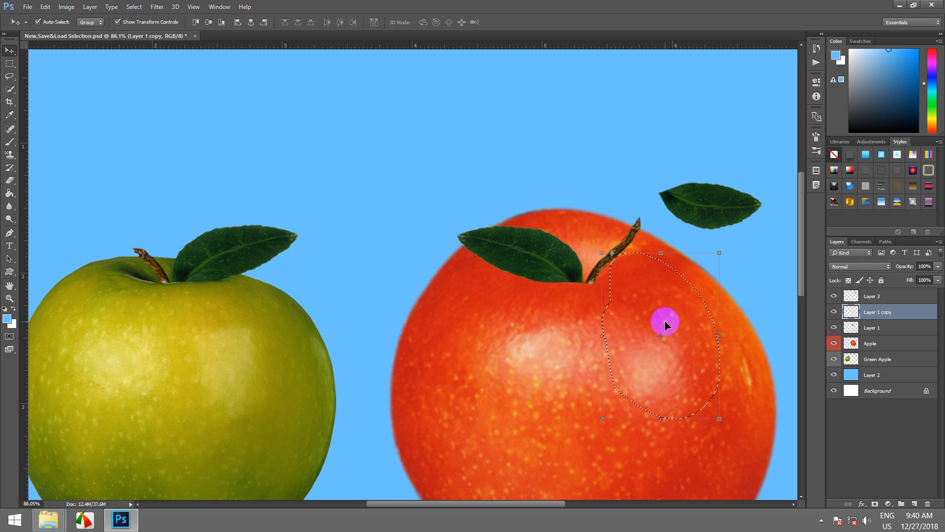
left_click(134, 6)
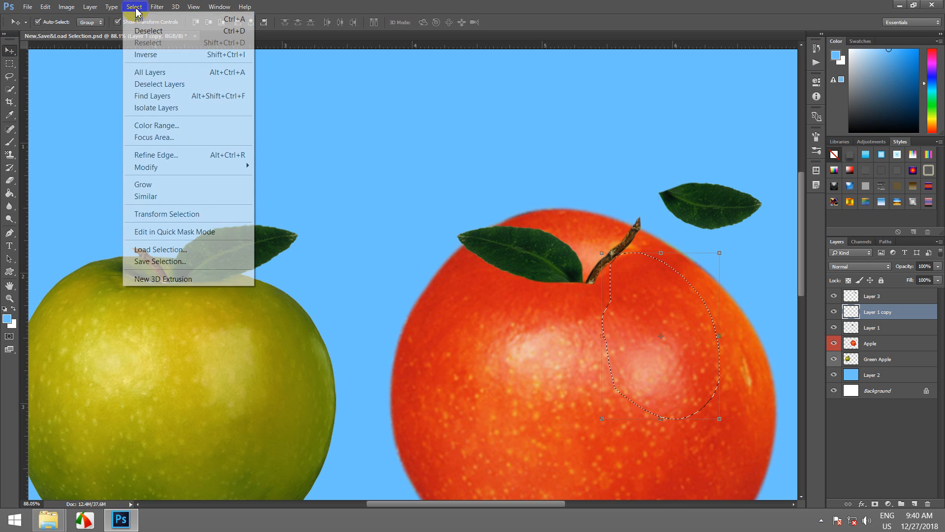
left_click(156, 32)
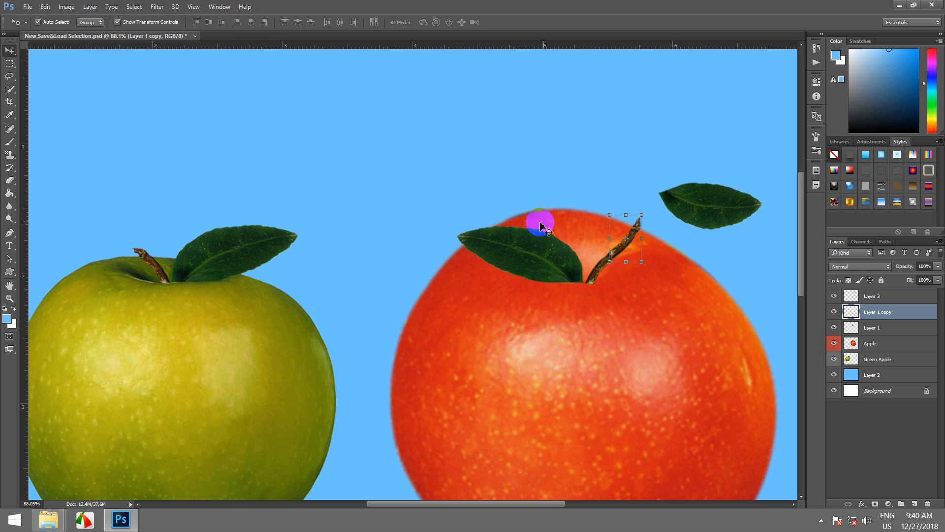
Move Layer 3's leaf down from beyond the red apple's edge so its base touches the stem.
left_click(693, 206)
left_click_drag(693, 206, 636, 257)
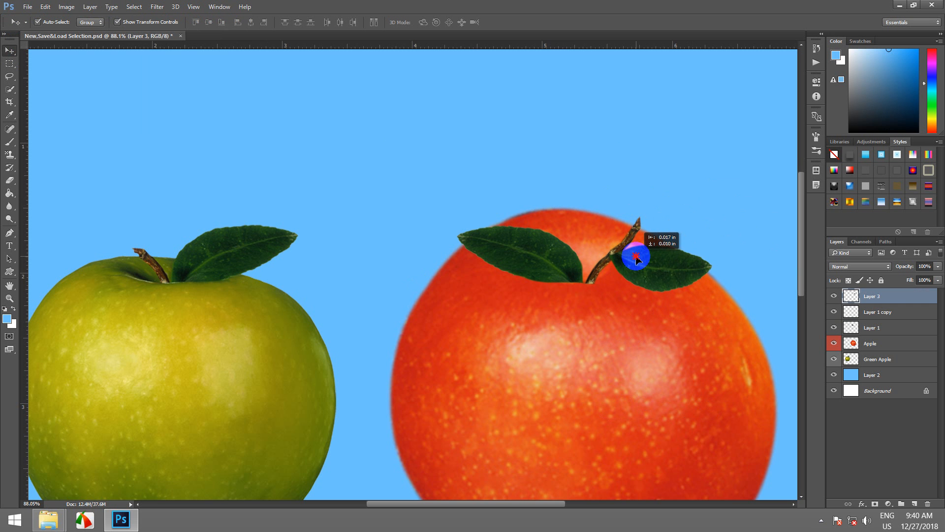
scroll(631, 260, "up", 4)
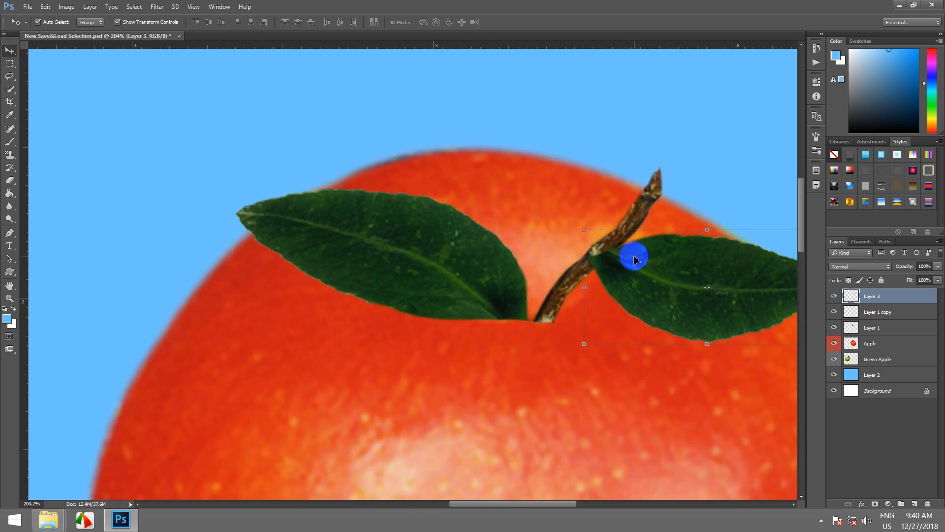
scroll(626, 260, "down", 2)
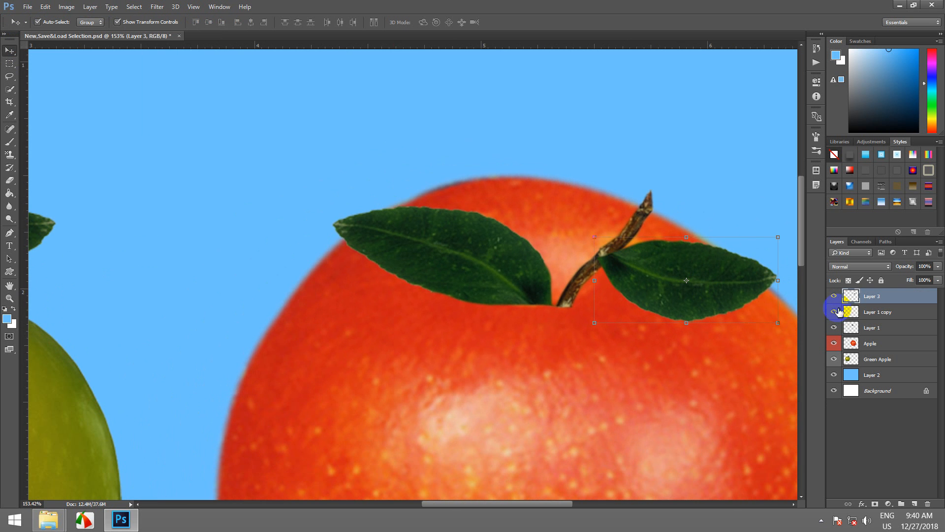
Rotate Layer 3's leaf by -5.76°, nudge it slightly up along the stem and apply the transform.
left_click(835, 312)
left_click(835, 311)
left_click(872, 297)
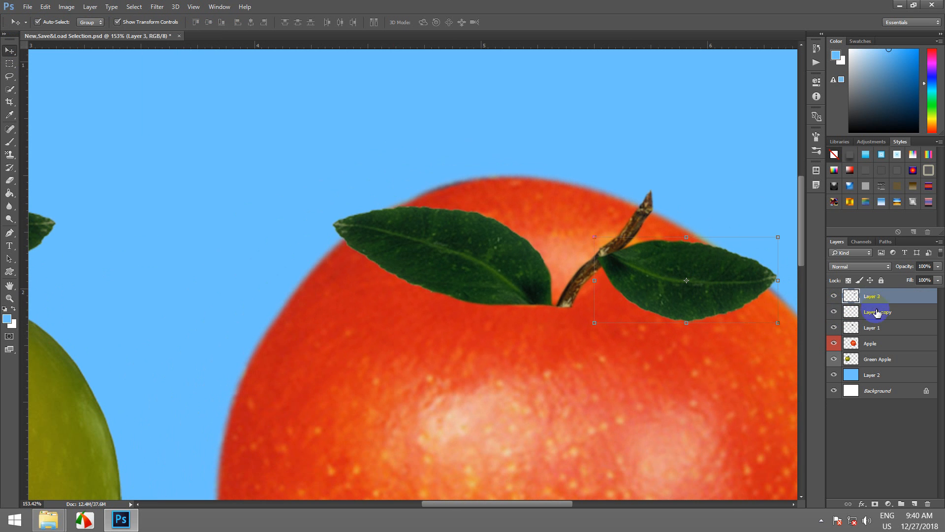
scroll(660, 275, "down", 2)
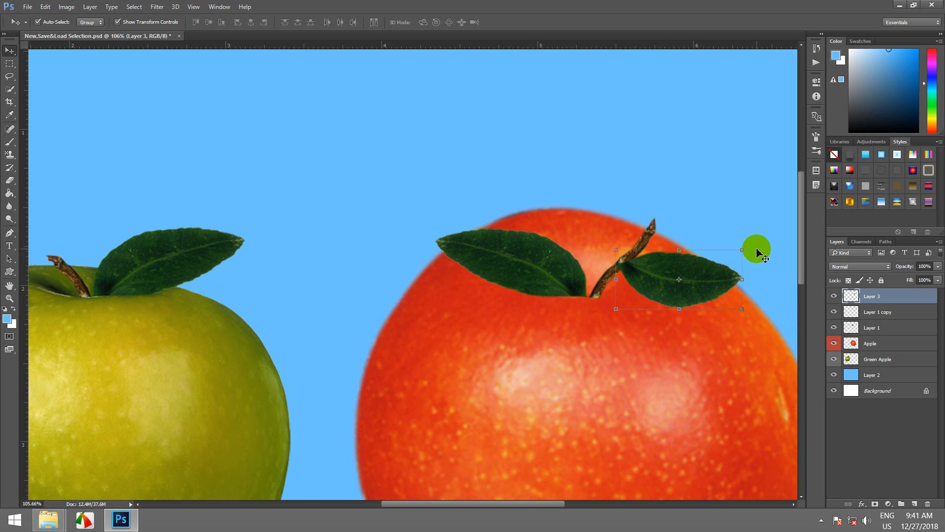
left_click_drag(747, 246, 736, 245)
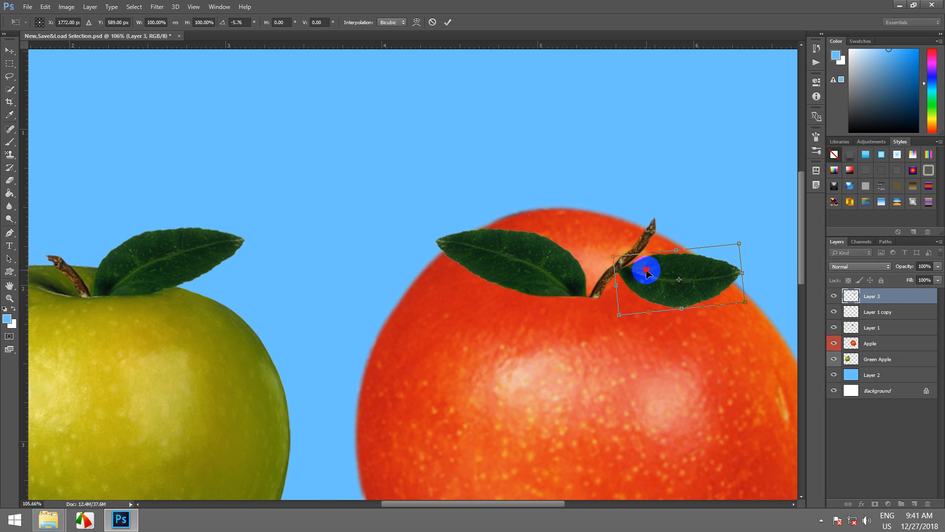
left_click_drag(647, 271, 649, 268)
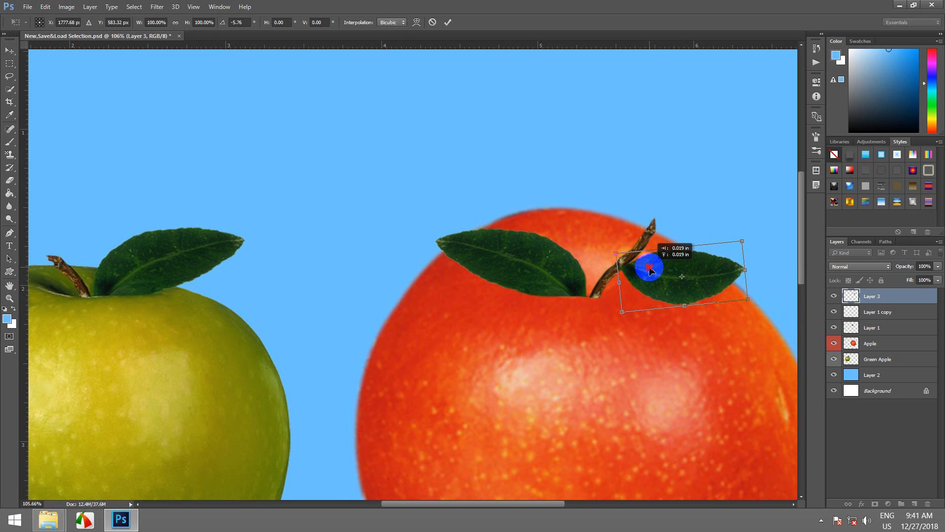
scroll(625, 281, "down", 5)
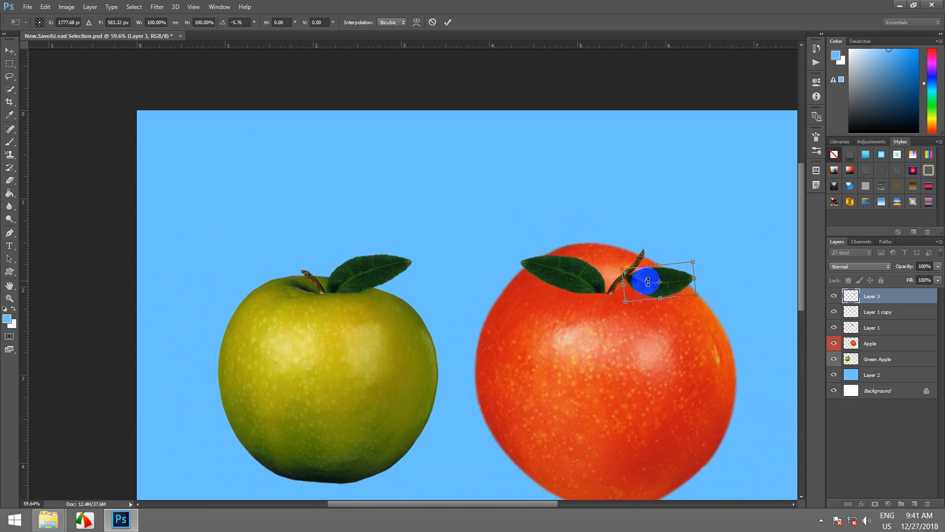
scroll(625, 288, "up", 5)
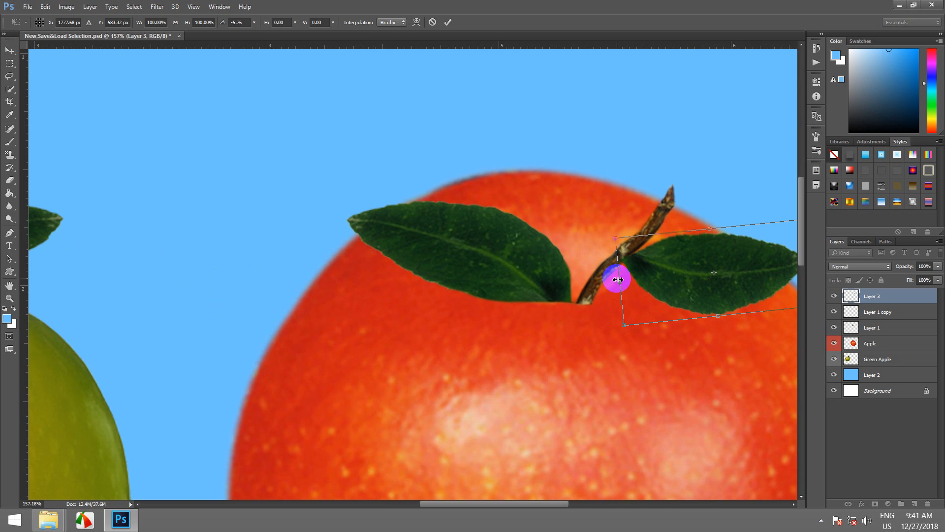
left_click_drag(621, 278, 590, 273)
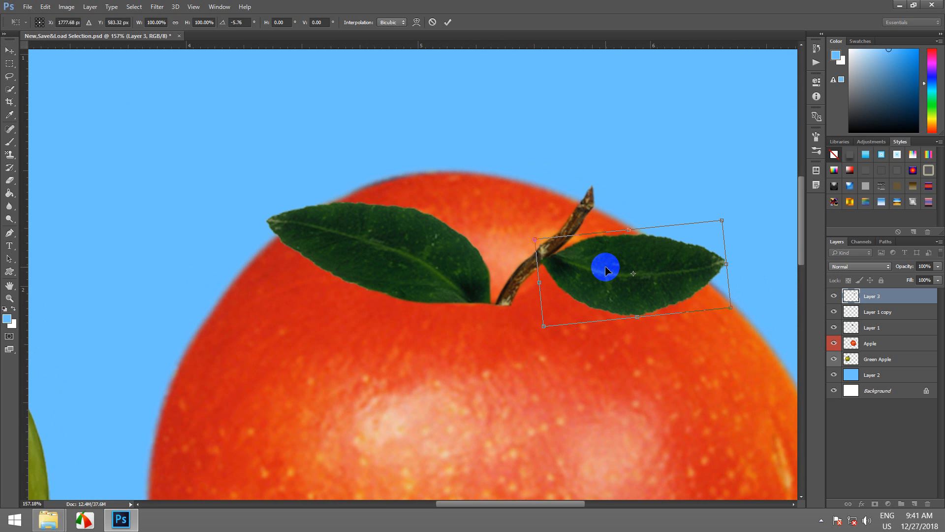
scroll(607, 270, "down", 5)
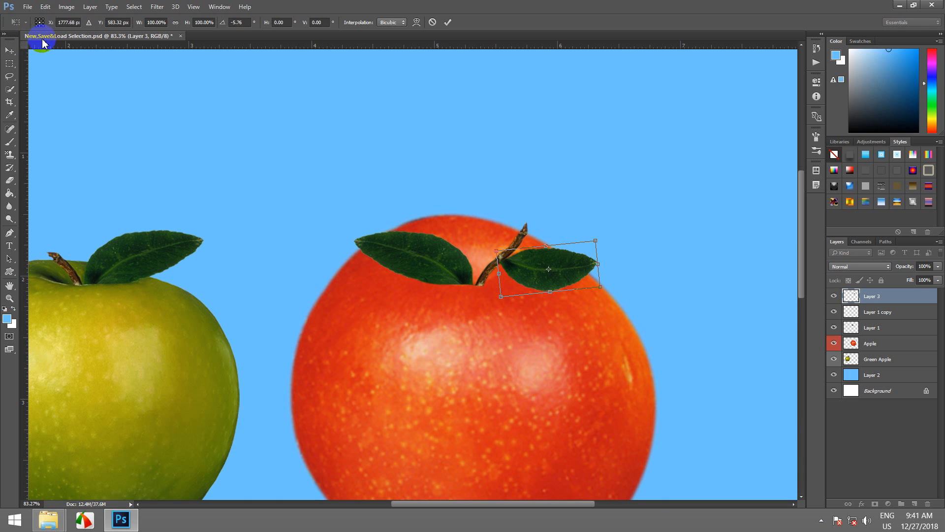
scroll(549, 294, "up", 1)
scroll(550, 294, "down", 1)
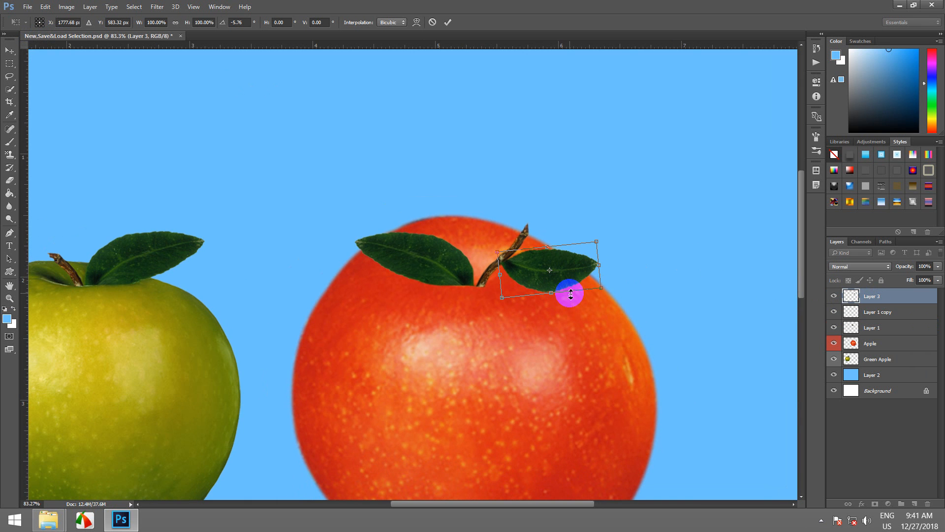
scroll(646, 270, "down", 2)
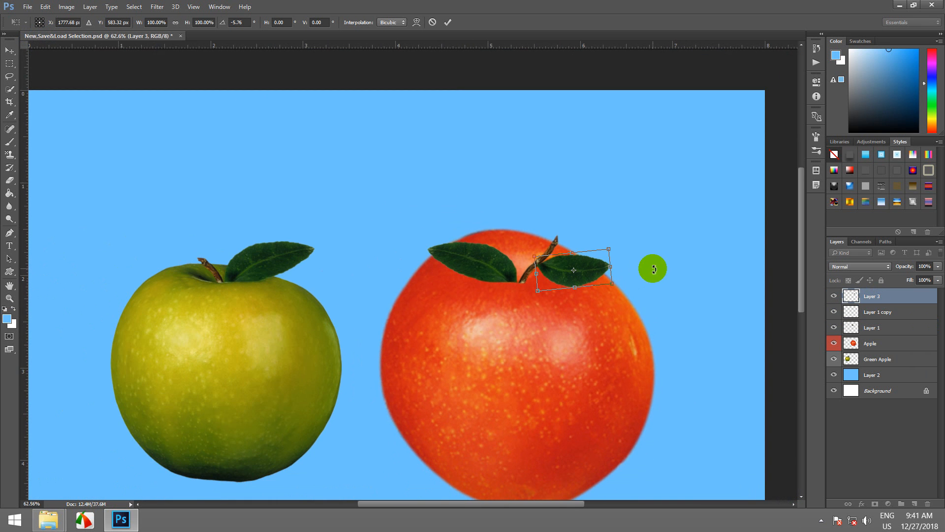
left_click(9, 55)
left_click(457, 200)
Select the whole green apple with its stem and leaf on the Green Apple layer using the Quick Selection tool.
left_click(237, 375)
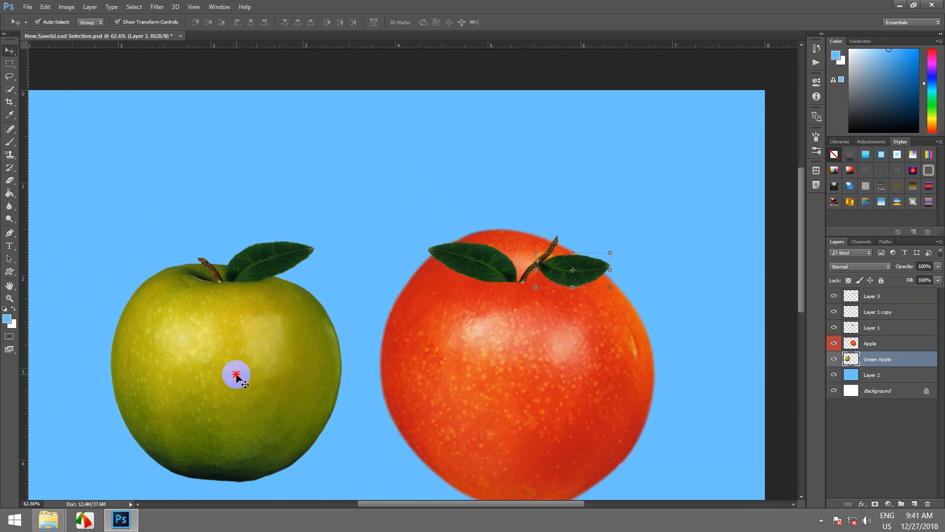
left_click(9, 89)
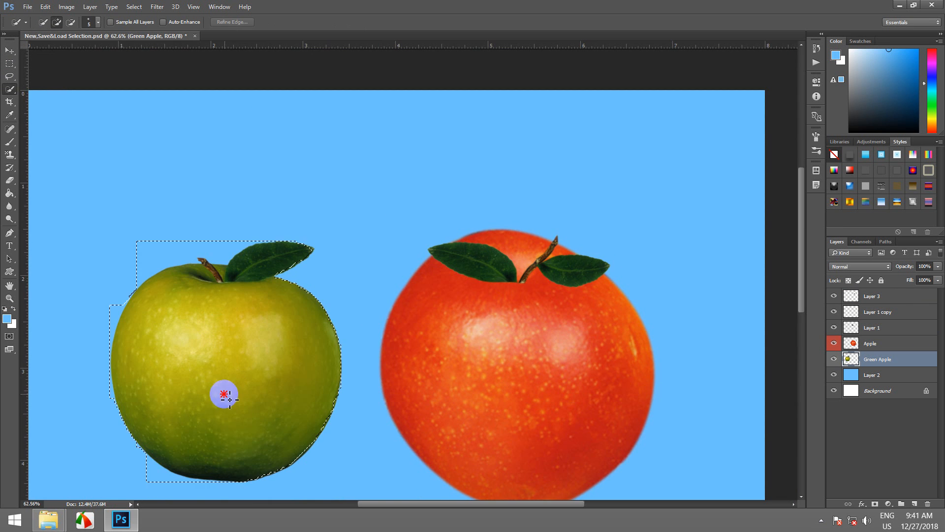
mouse_move(224, 394)
left_mouse_down()
mouse_move(231, 340)
mouse_move(247, 298)
left_mouse_up()
scroll(246, 296, "down", 6)
scroll(344, 251, "up", 5)
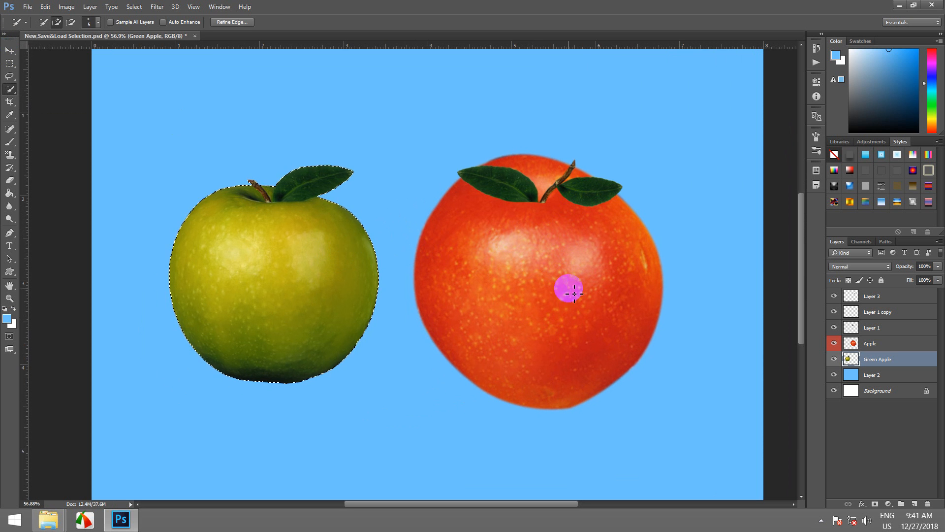
Load the Red Apple channel as a new selection on the Apple layer, replacing the green apple selection.
left_click(9, 51)
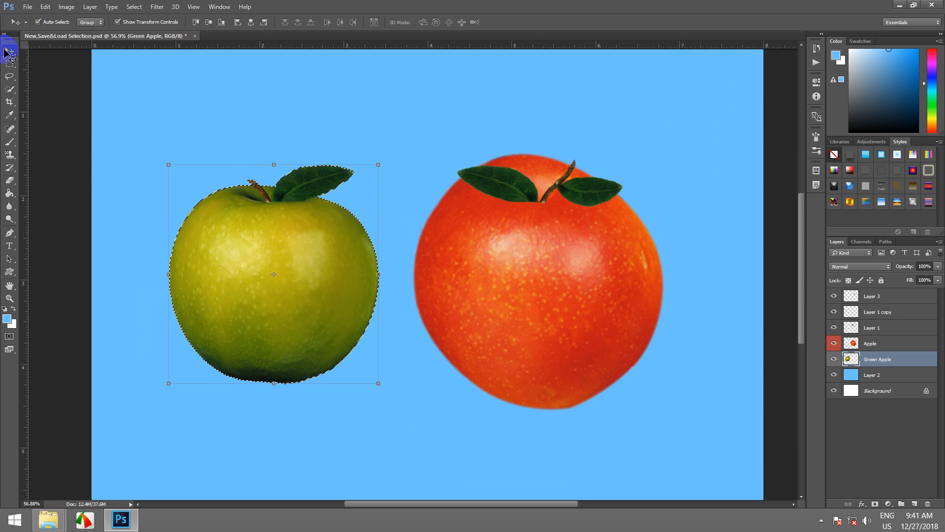
left_click(875, 347)
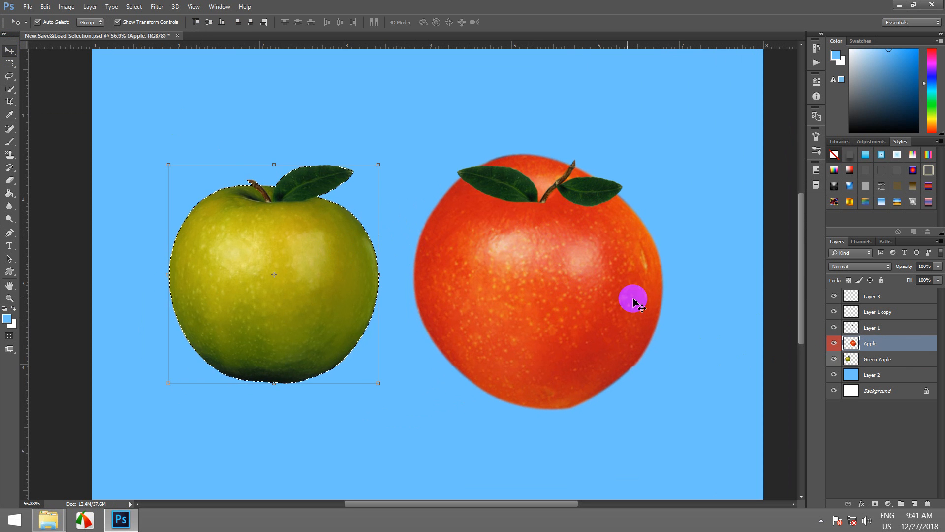
left_click(10, 89)
key("ctrl+d")
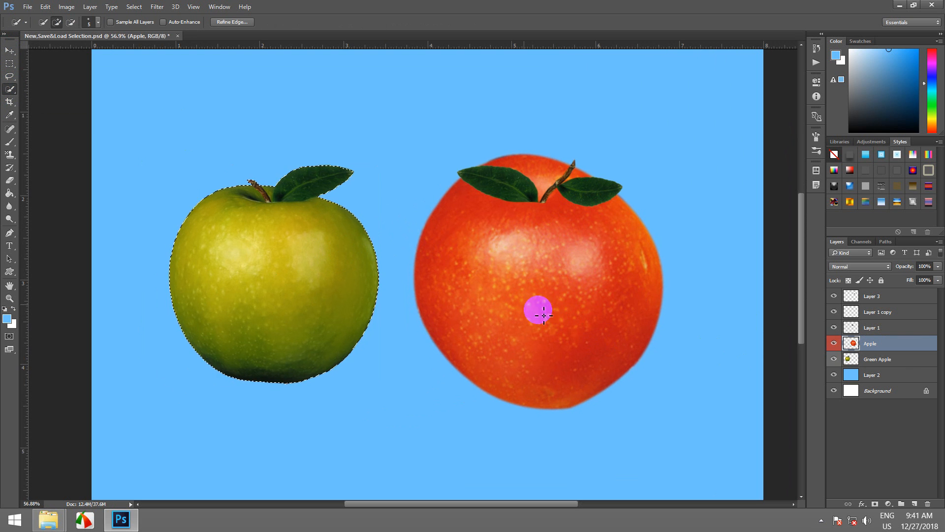
left_click(195, 215)
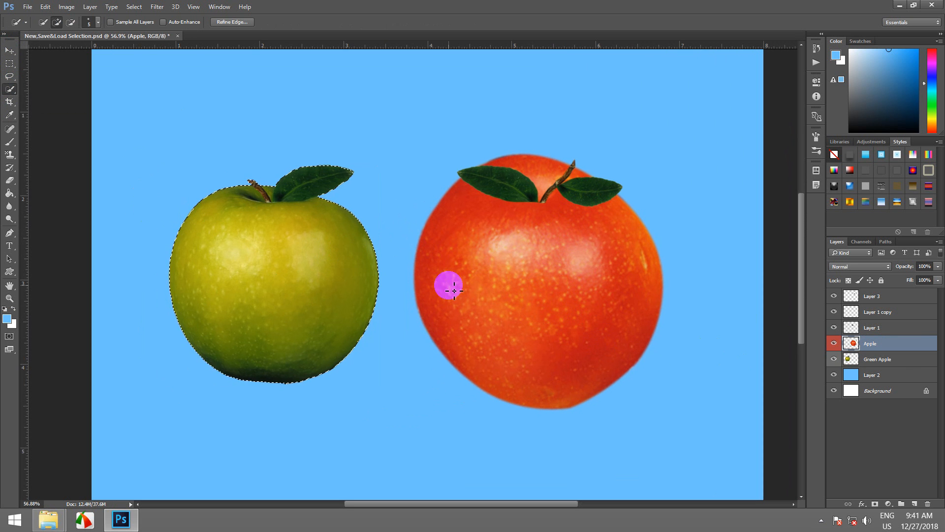
left_click(134, 7)
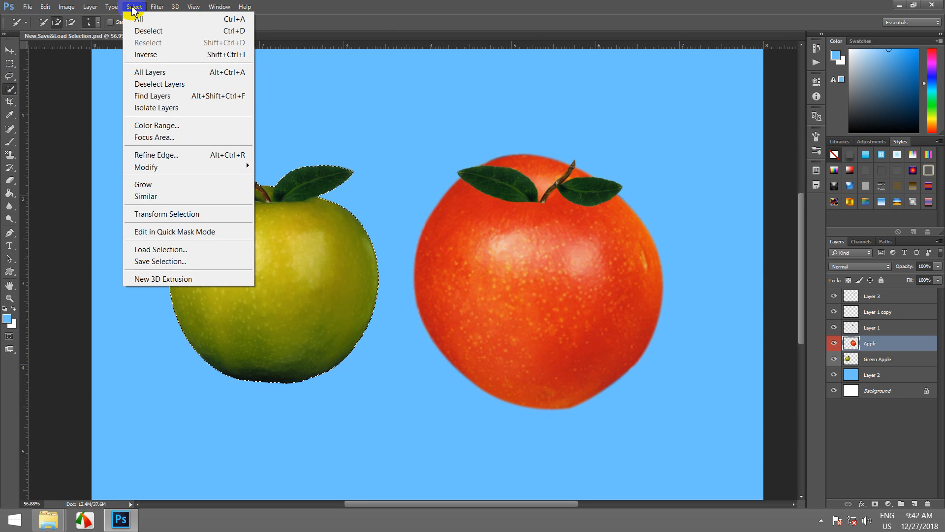
left_click(170, 249)
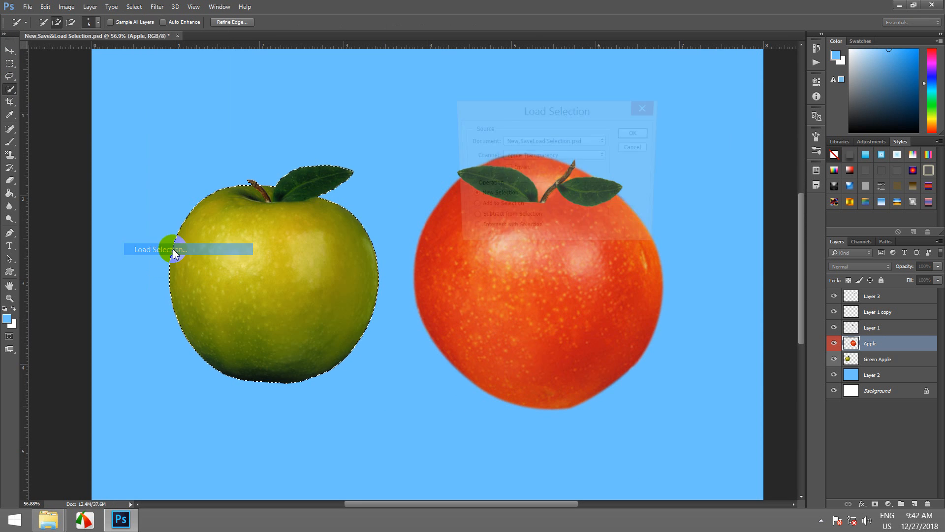
left_click(605, 158)
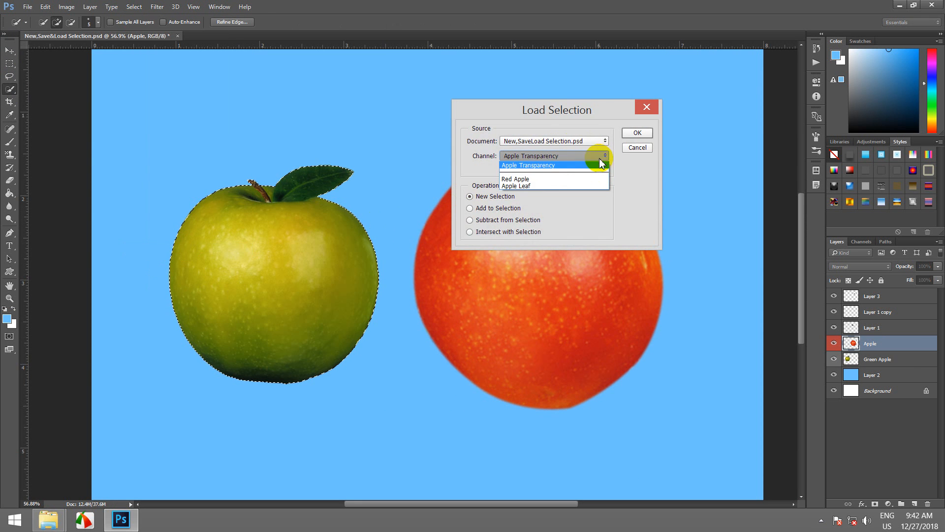
left_click(546, 179)
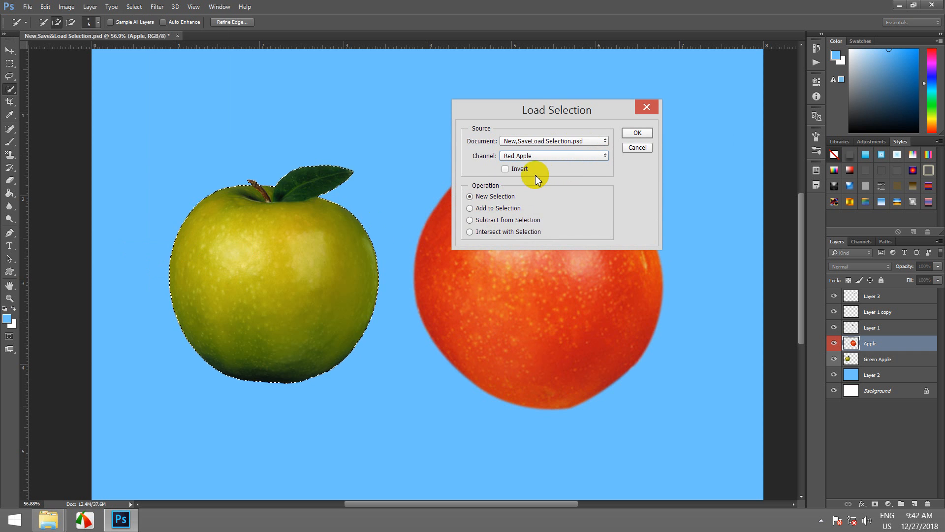
left_click(637, 133)
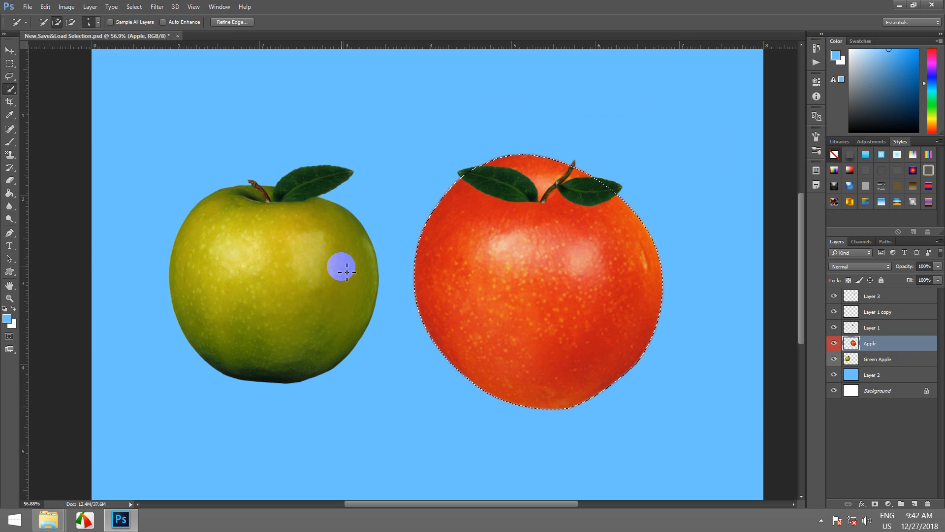
Deselect the red apple and select the whole green apple on the Green Apple layer with the Quick Selection tool.
left_click(874, 361)
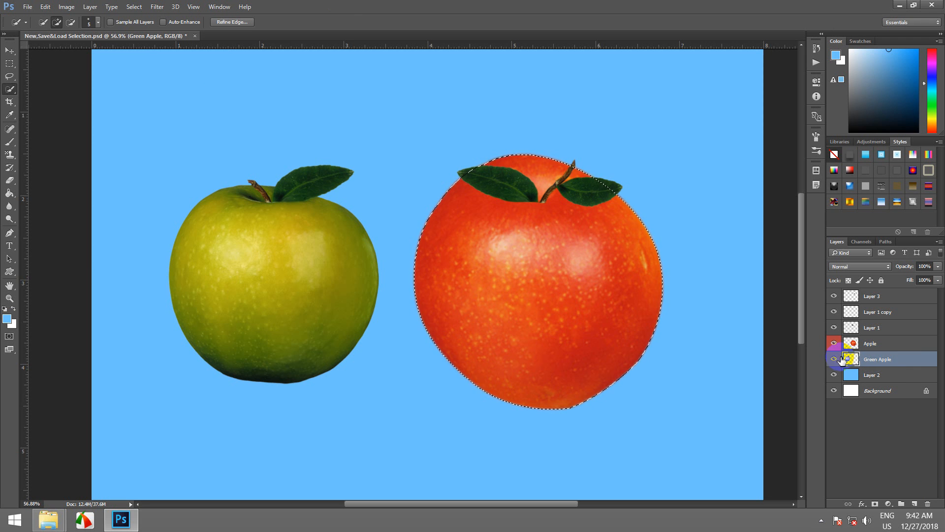
key("ctrl+d")
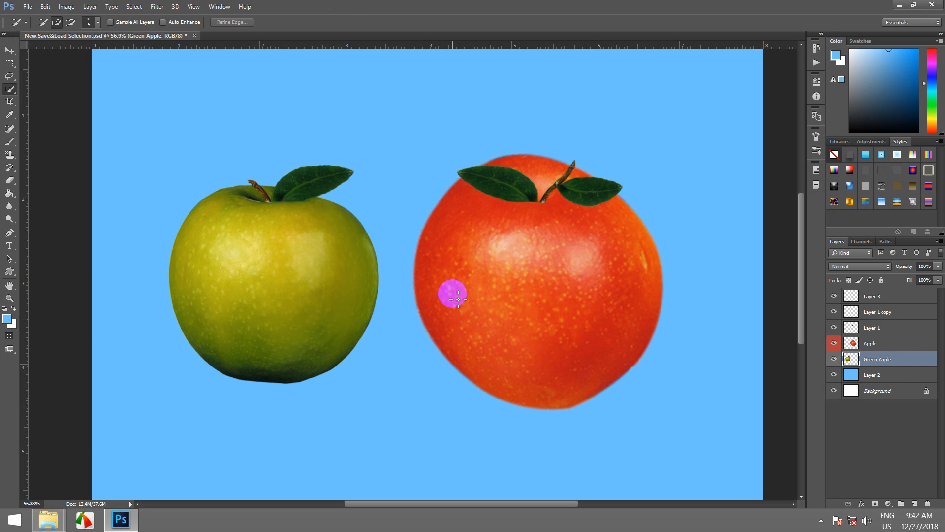
left_click(259, 256)
mouse_move(220, 229)
left_mouse_down()
mouse_move(327, 306)
mouse_move(274, 311)
mouse_move(277, 294)
mouse_move(304, 285)
left_mouse_up()
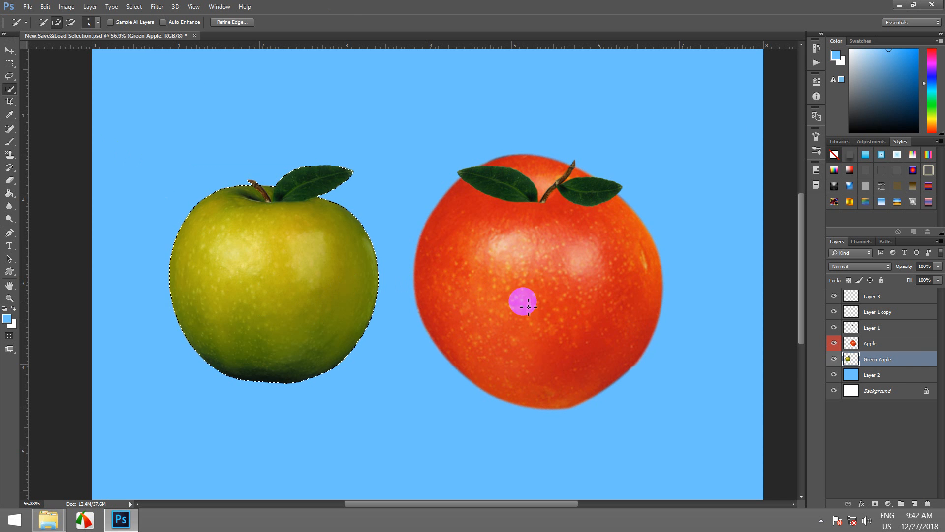
Load the Apple Transparency channel from the Apple layer with Add to Selection, combining it with the green apple selection.
left_click(874, 347)
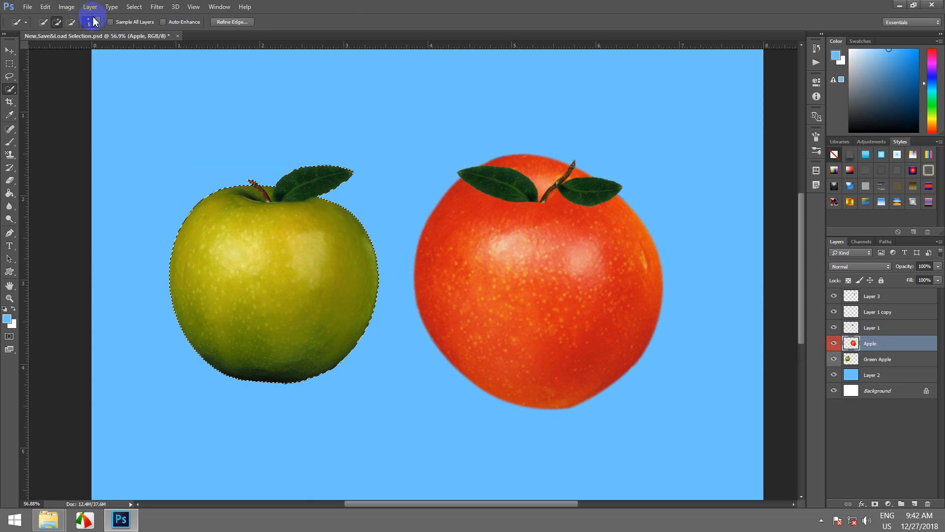
left_click(134, 7)
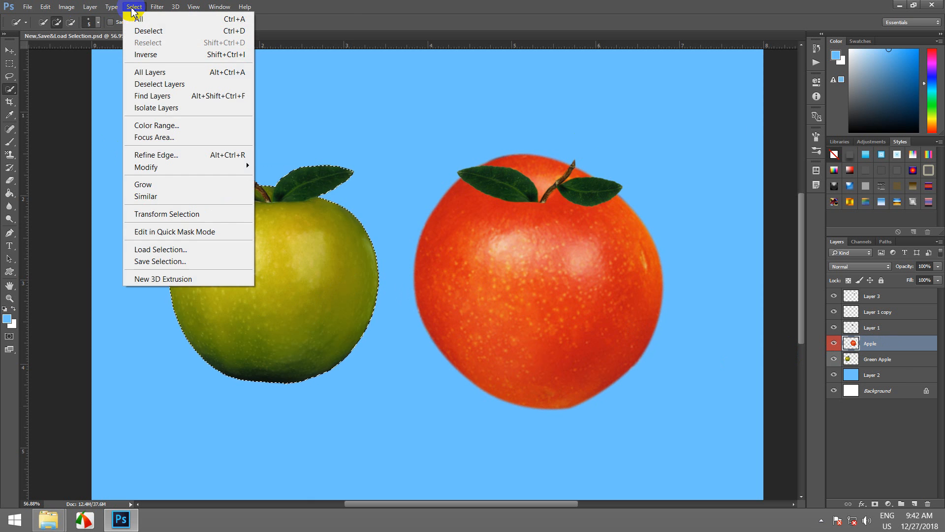
left_click(161, 250)
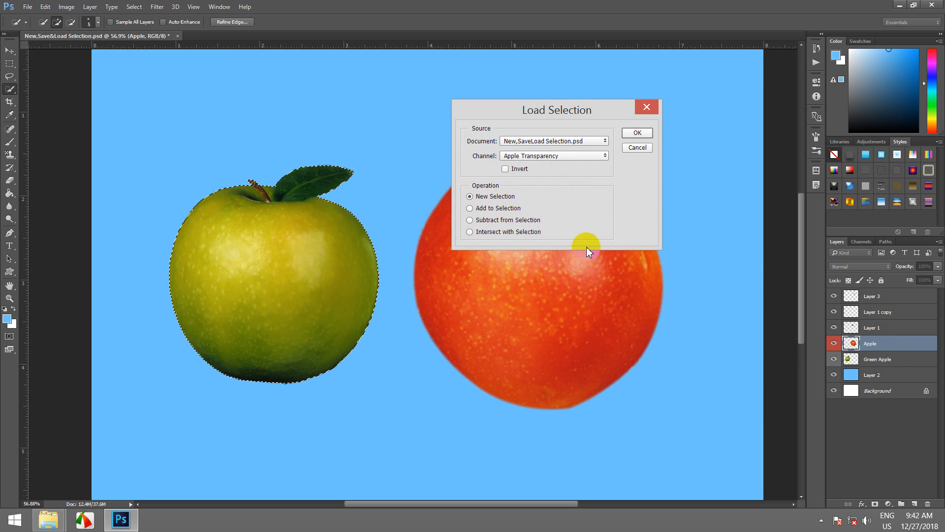
left_click_drag(550, 112, 302, 35)
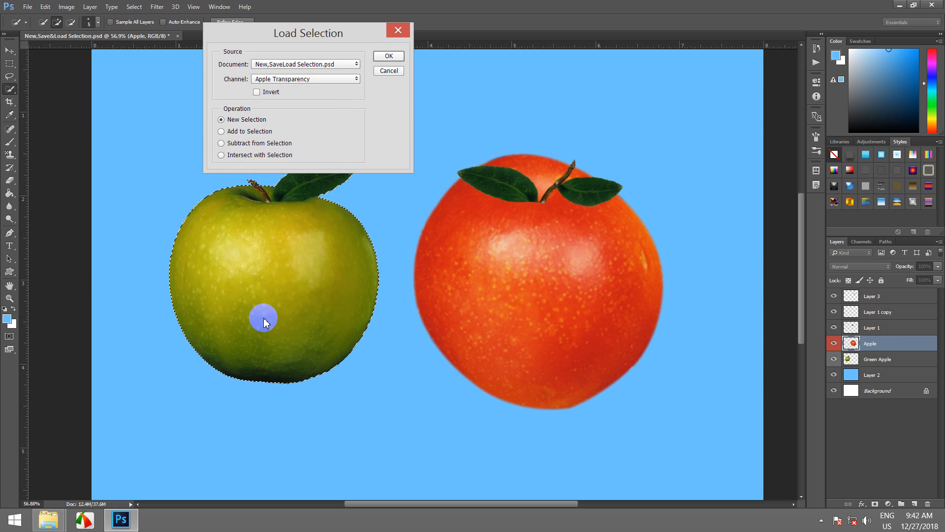
left_click(222, 132)
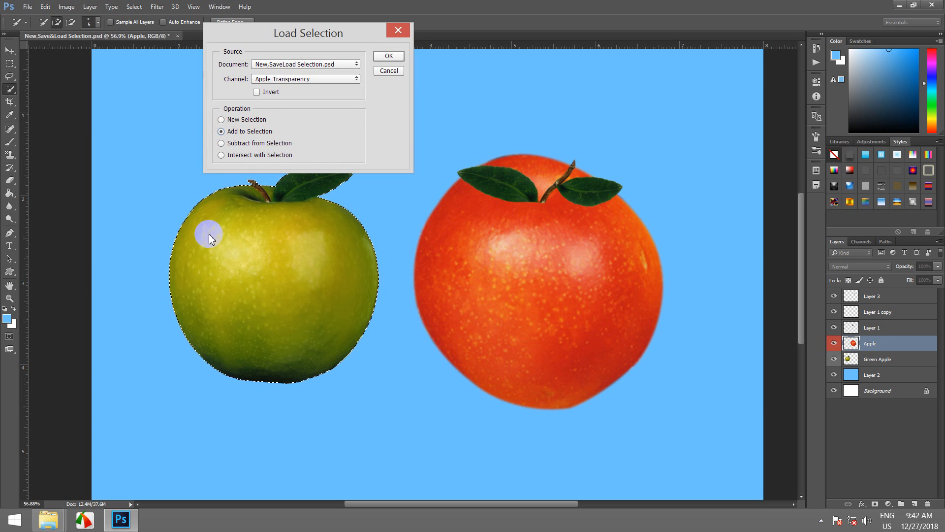
left_click(389, 55)
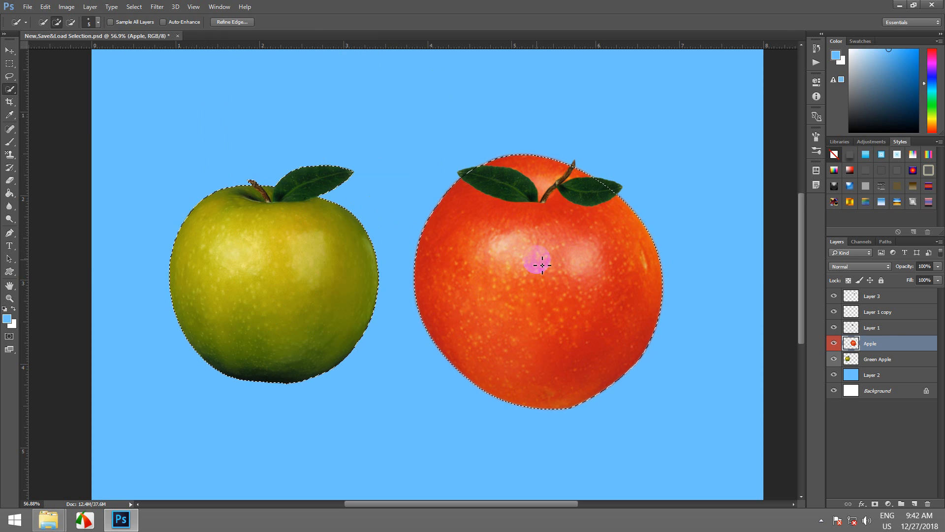
Deselect both apples and merge Layer 3, Layer 1 copy and Layer 1 down into the Apple layer.
left_click(493, 183)
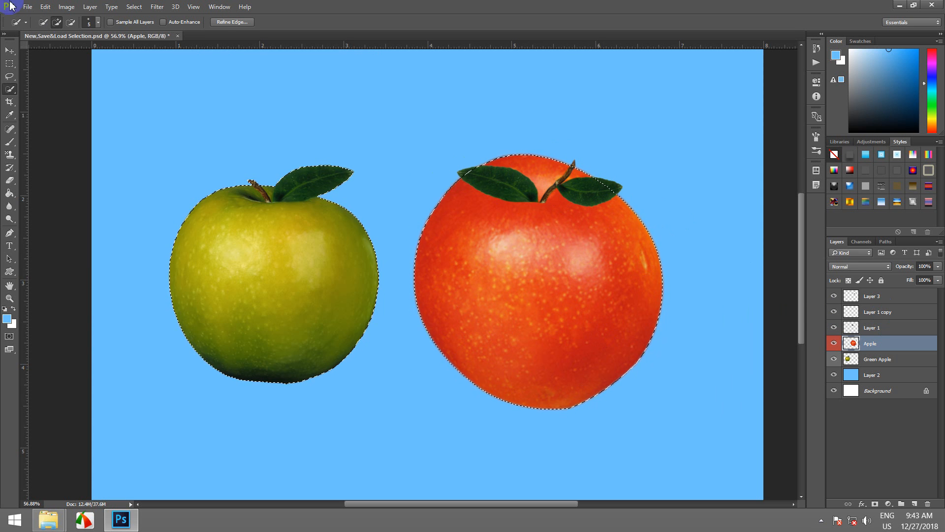
left_click(134, 7)
left_click(141, 29)
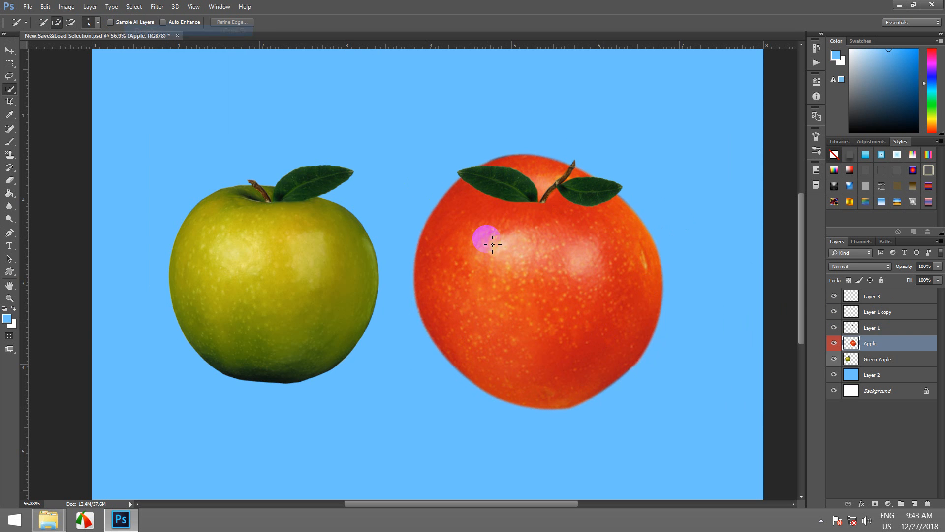
left_click(869, 296)
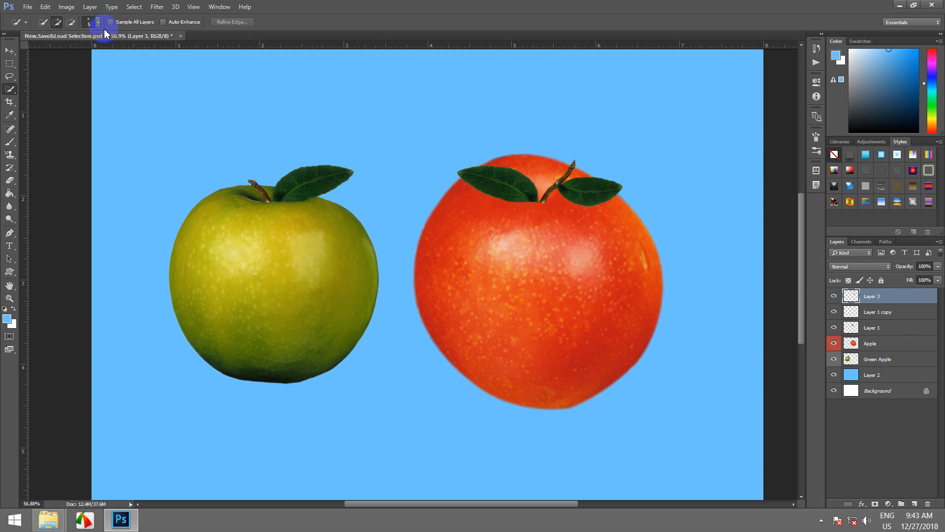
left_click(937, 242)
left_click(829, 418)
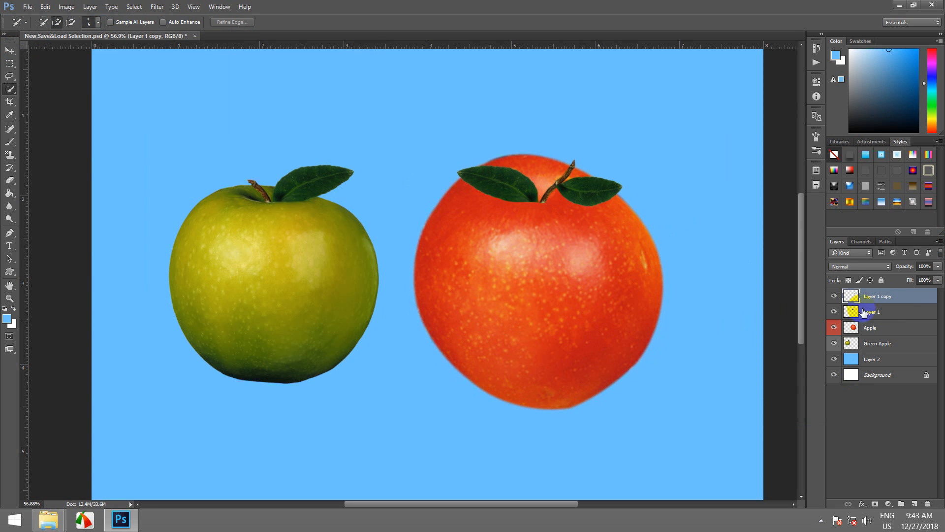
left_click(938, 242)
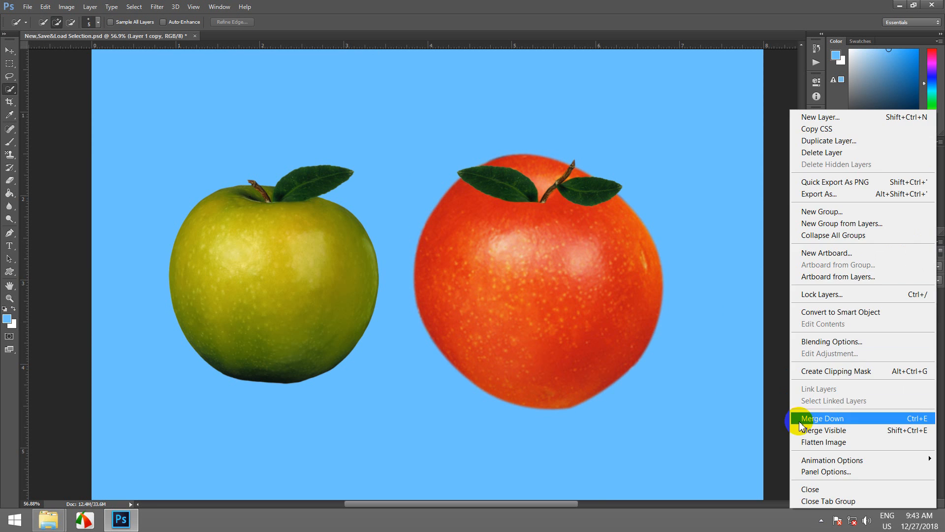
left_click(800, 420)
left_click(938, 242)
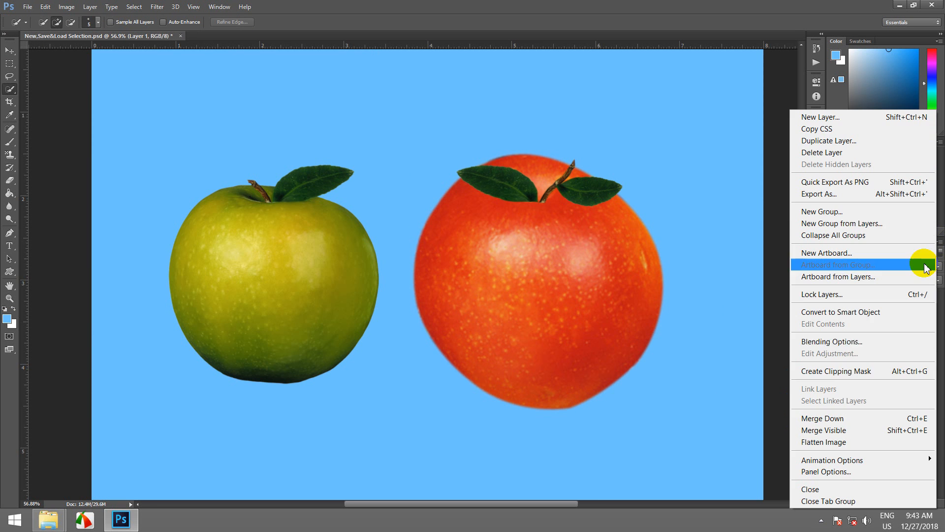
left_click(820, 418)
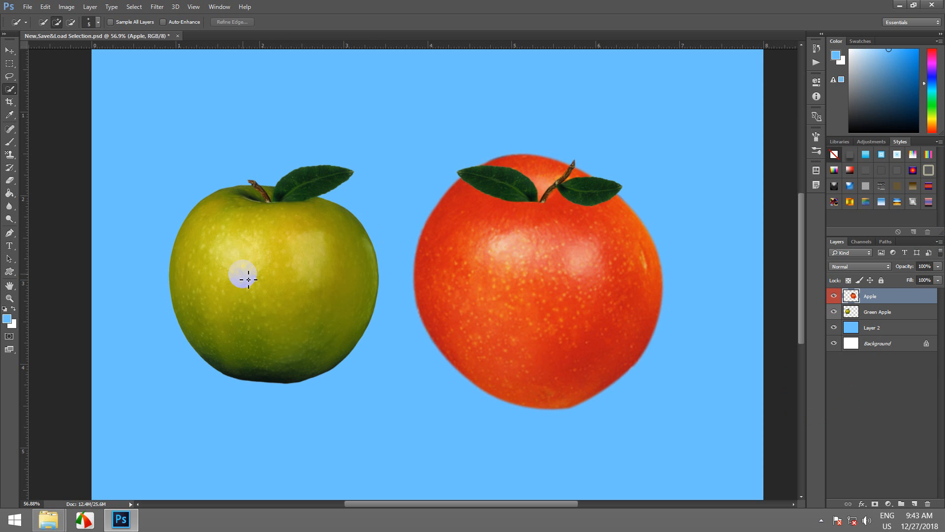
Select the whole green apple on the Green Apple layer and save the selection as a new channel named Green Apple Selection.
left_click(879, 312)
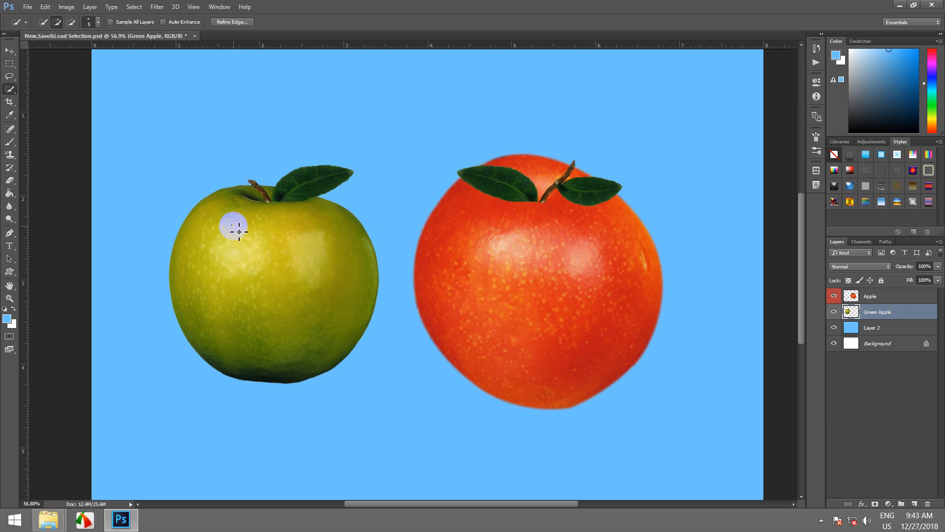
mouse_move(234, 237)
left_mouse_down()
mouse_move(276, 273)
mouse_move(251, 310)
mouse_move(271, 217)
mouse_move(289, 315)
mouse_move(228, 302)
mouse_move(244, 281)
left_mouse_up()
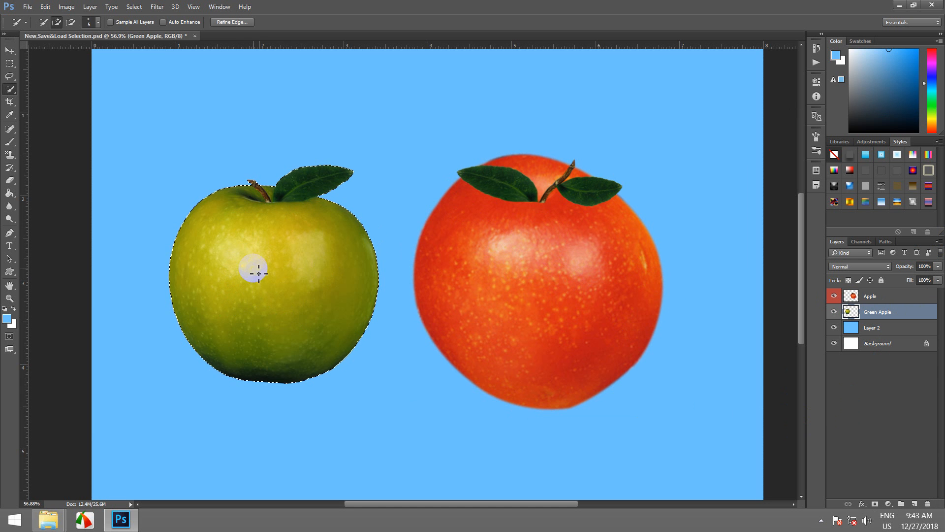
left_click(134, 7)
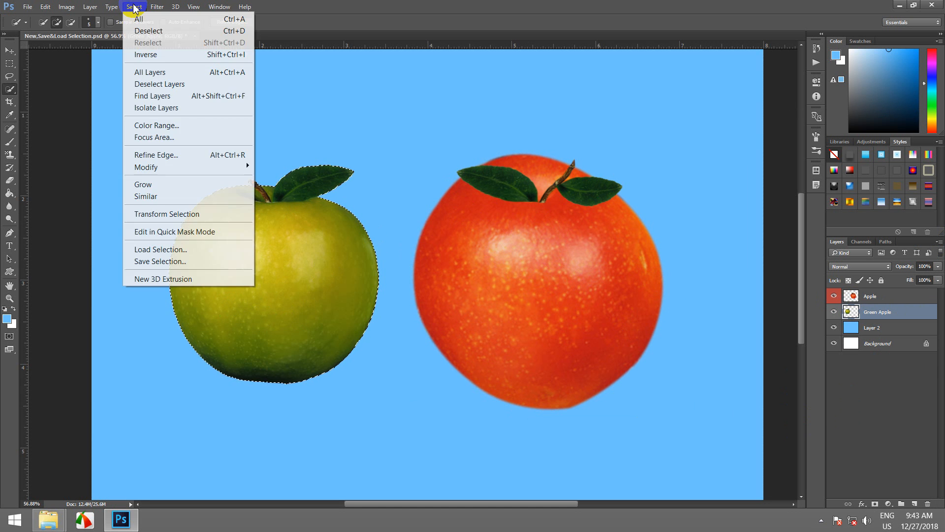
left_click(169, 268)
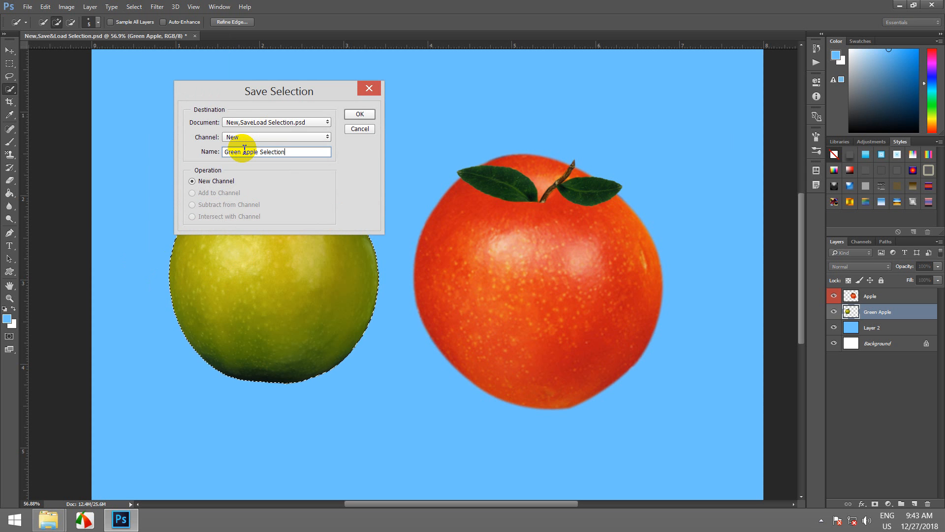
left_click(358, 115)
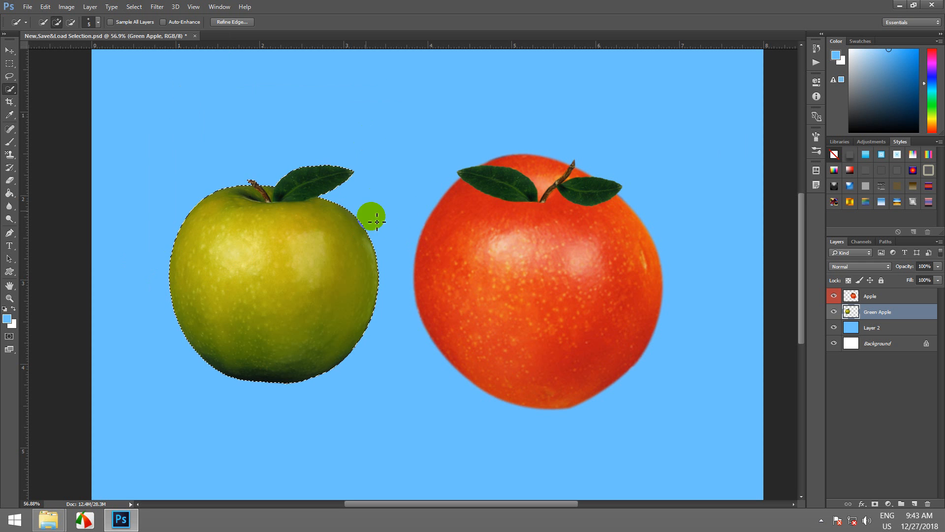
Drop the green apple selection and select the whole red apple with its leaves and stem on the Apple layer using Quick Selection.
left_click(876, 296)
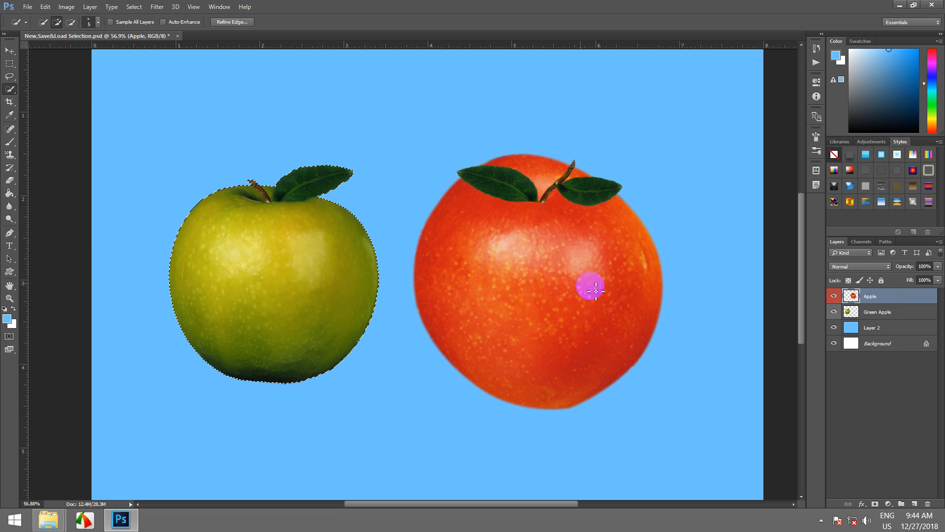
key("ctrl+d")
mouse_move(521, 258)
left_mouse_down()
mouse_move(557, 246)
mouse_move(601, 291)
mouse_move(555, 319)
left_mouse_up()
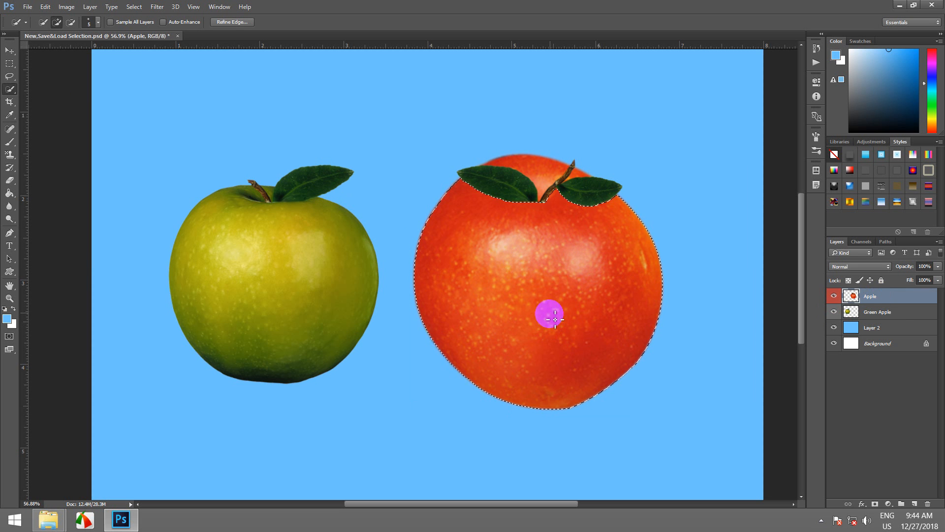
mouse_move(520, 199)
left_mouse_down()
mouse_move(543, 201)
mouse_move(552, 183)
mouse_move(591, 190)
mouse_move(559, 195)
mouse_move(558, 210)
mouse_move(571, 191)
left_mouse_up()
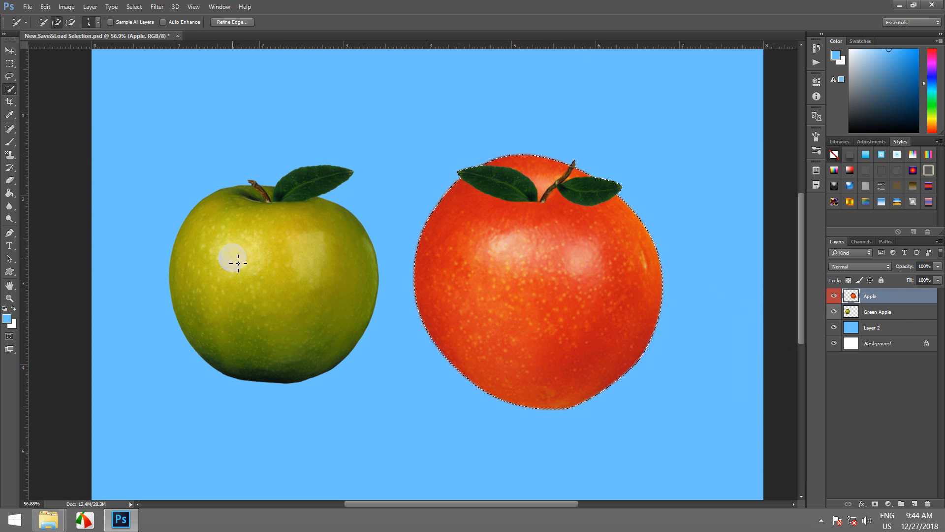
Select the green apple on the Green Apple layer, and return to the red apple selection on the Apple layer.
left_click(886, 311)
mouse_move(241, 252)
left_mouse_down()
mouse_move(294, 286)
mouse_move(241, 303)
mouse_move(236, 251)
mouse_move(321, 327)
mouse_move(258, 323)
left_mouse_up()
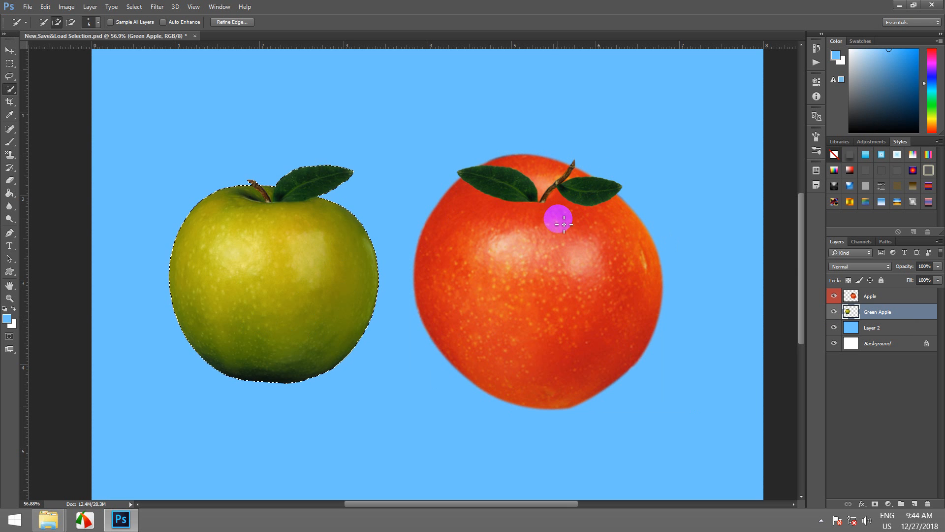
left_click(528, 205)
left_click(886, 295)
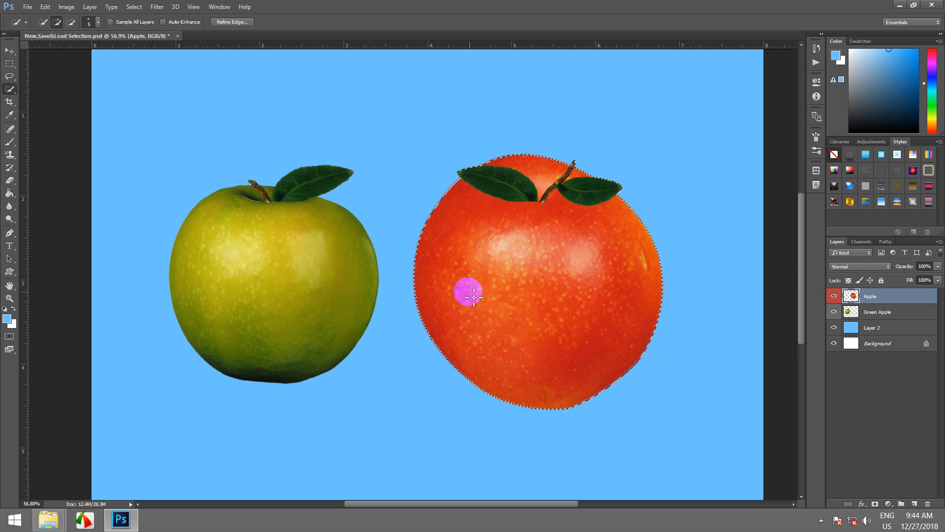
On the Green Apple layer, load the Green Apple Selection channel with Add to Selection, and remove the green apple from the selection again.
left_click(886, 312)
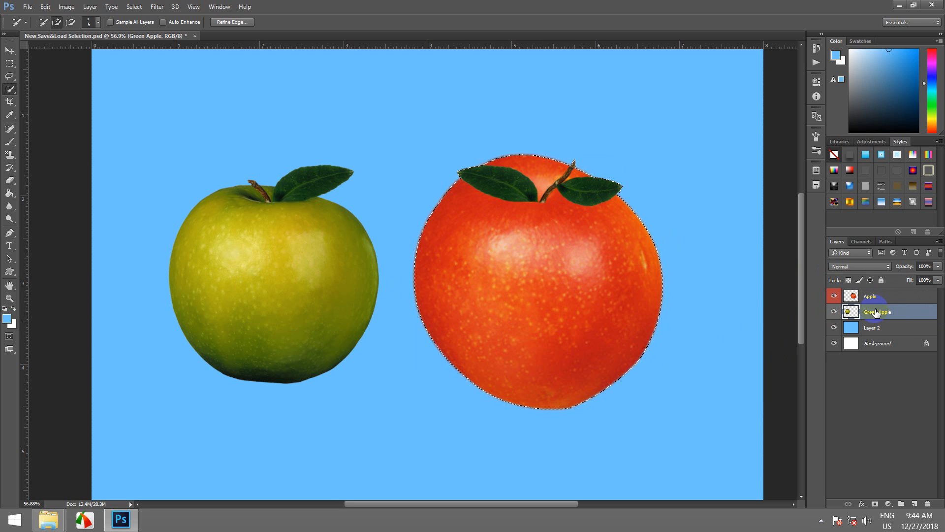
left_click(134, 7)
left_click(177, 249)
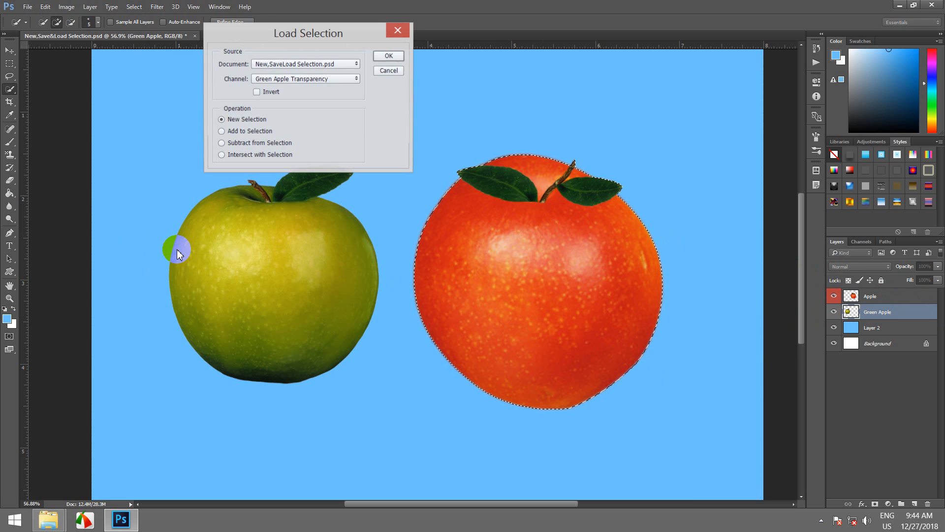
left_click(316, 77)
left_click(299, 117)
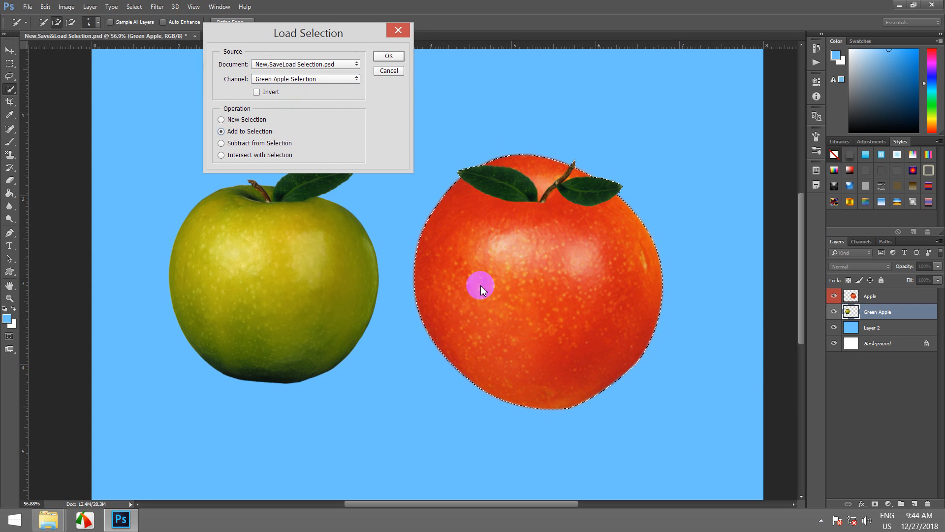
left_click(377, 56)
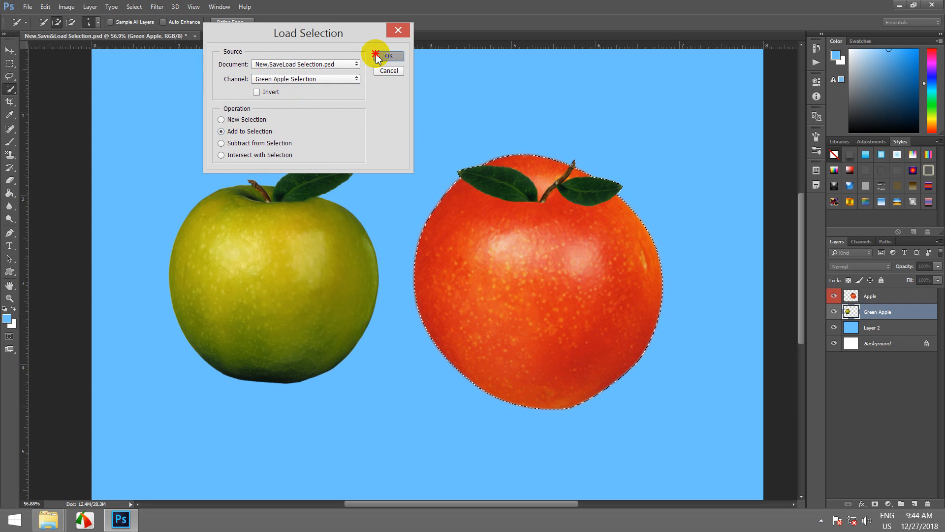
left_click(331, 251, "alt")
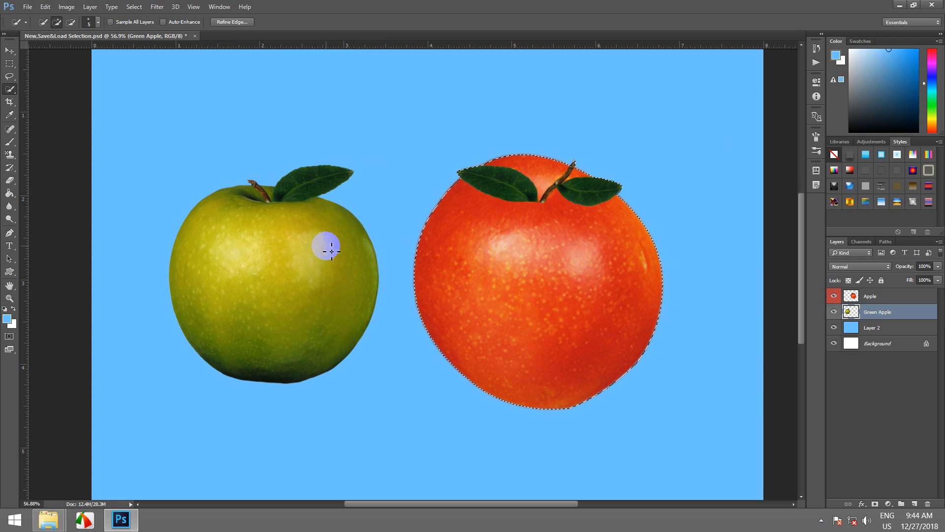
Load the Green Apple Transparency channel with Subtract from Selection against the red apple selection.
left_click(134, 7)
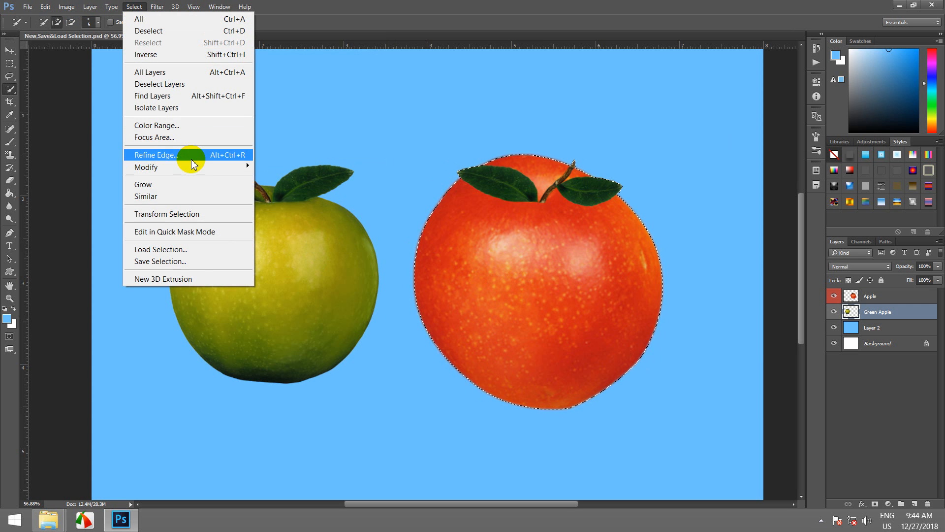
left_click(197, 252)
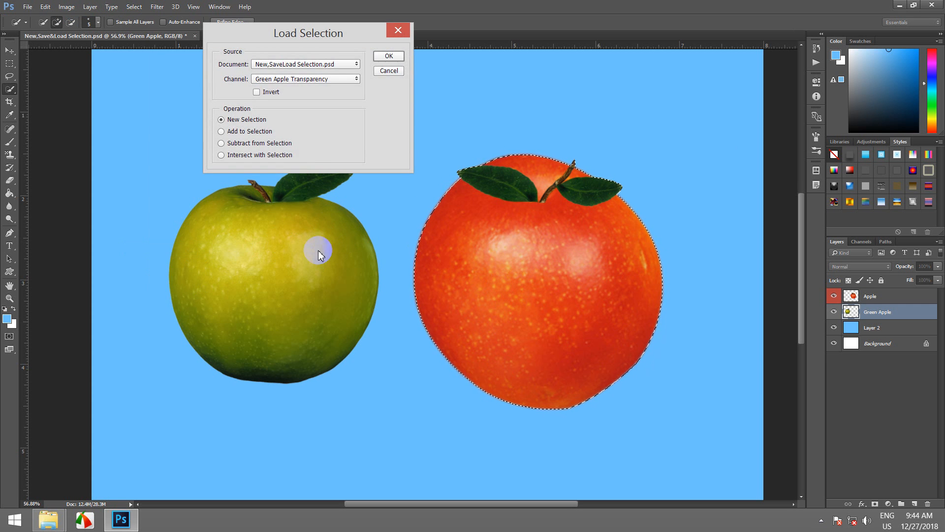
left_click(221, 143)
left_click(388, 57)
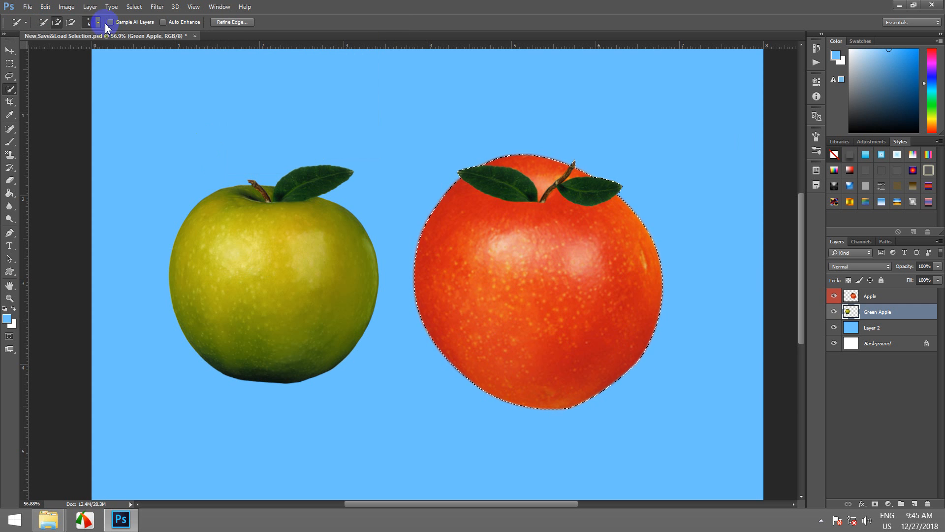
Load the Apple Leaf channel with Intersect with Selection against the red apple selection.
left_click(134, 7)
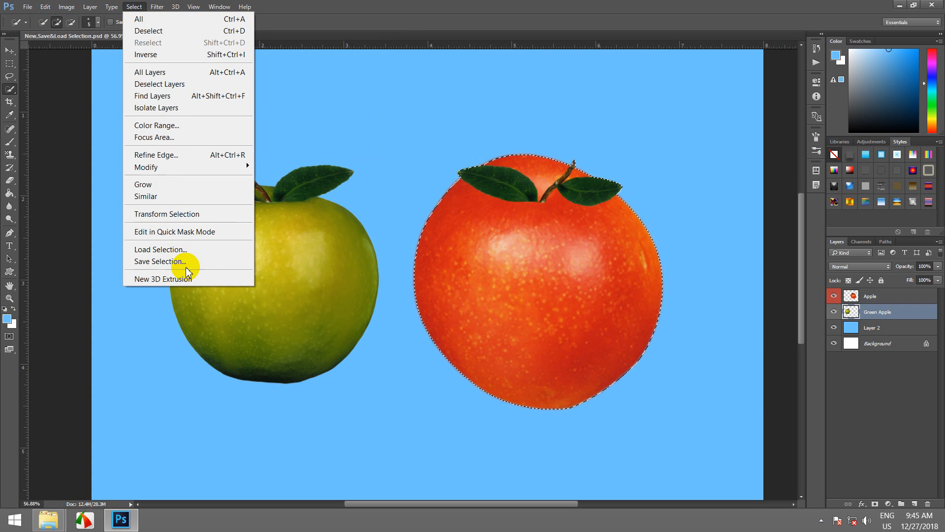
left_click(190, 250)
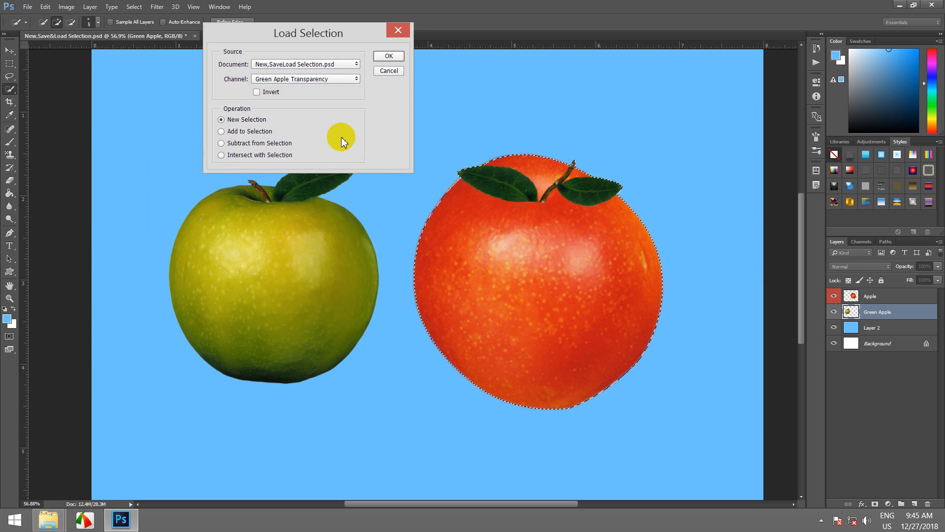
left_click(222, 154)
left_click(331, 82)
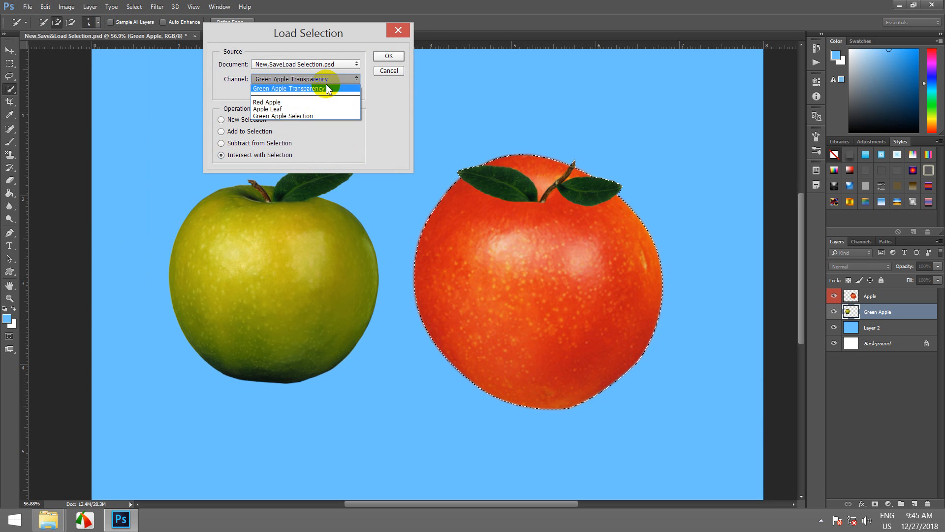
left_click(311, 110)
left_click(382, 59)
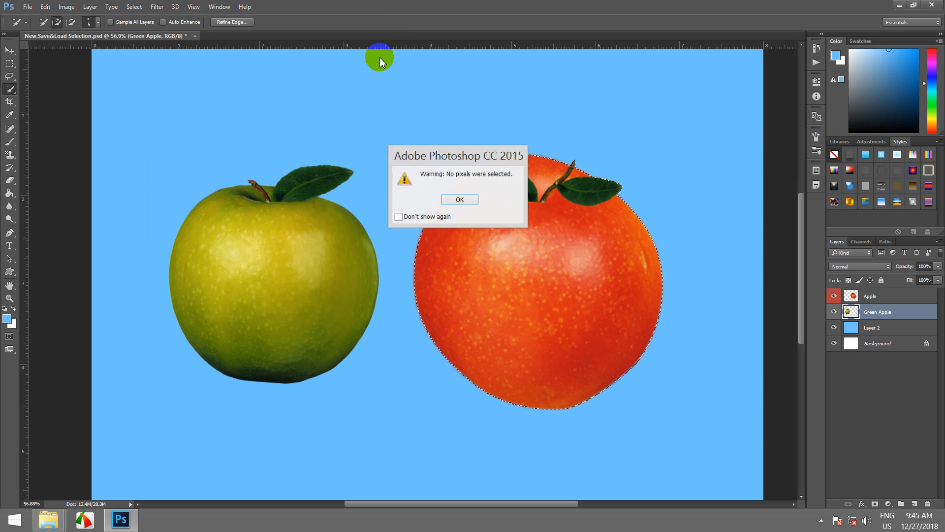
left_click(451, 198)
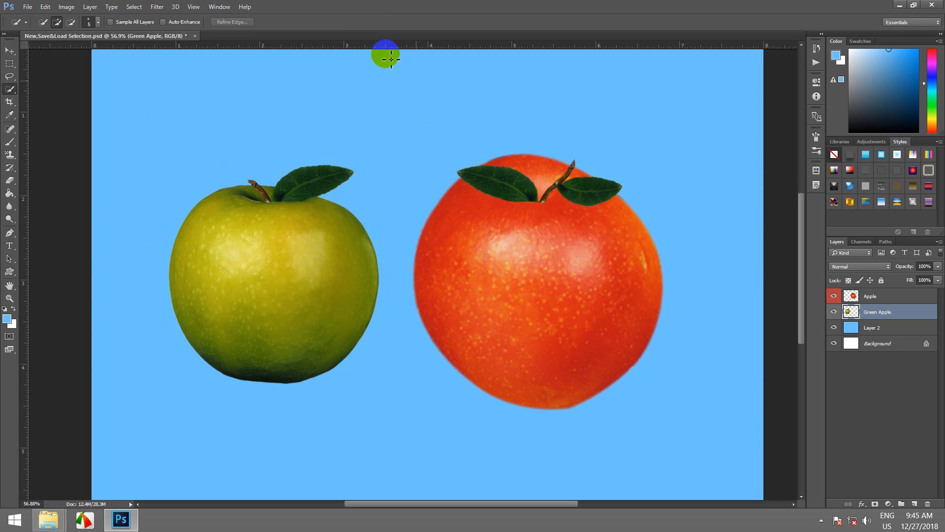
Select the green apple with Quick Selection and load the Red Apple channel with Add to Selection.
scroll(416, 209, "down", 2)
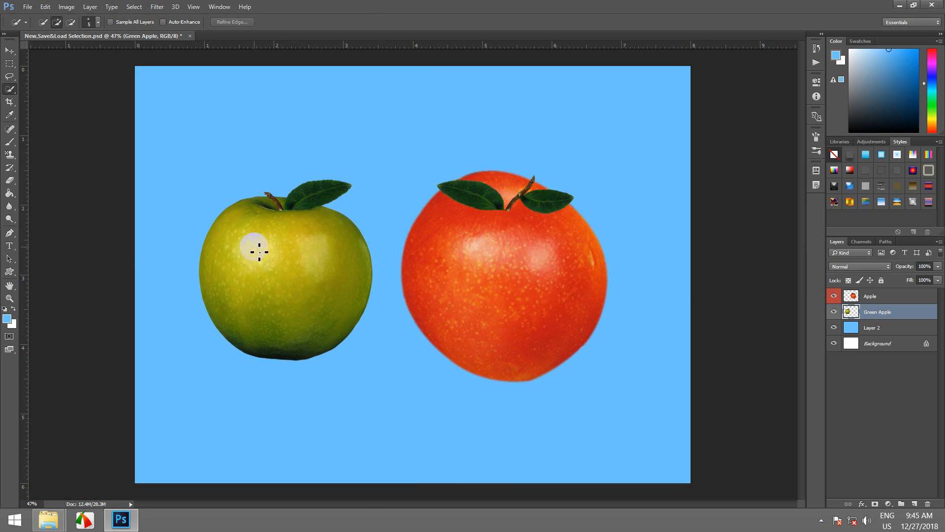
mouse_move(264, 283)
left_mouse_down()
mouse_move(300, 298)
mouse_move(304, 279)
left_mouse_up()
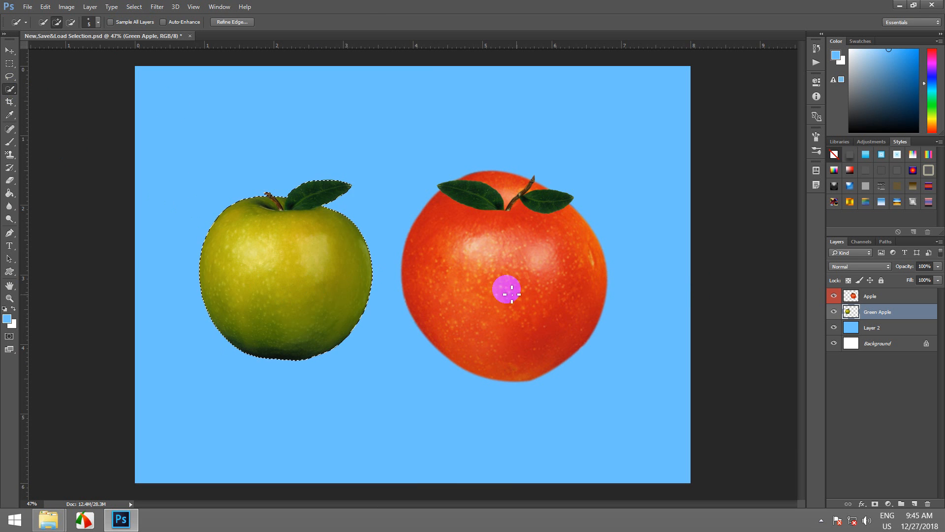
left_click(134, 6)
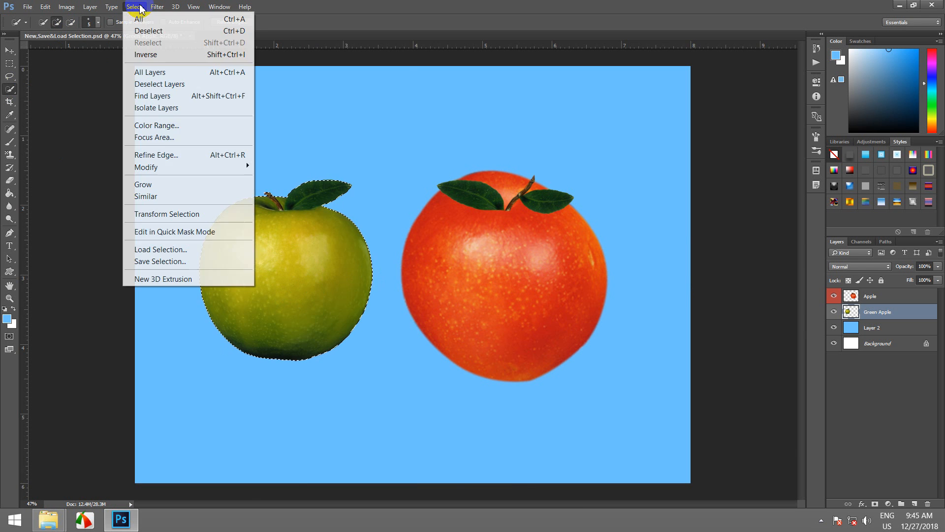
left_click(183, 250)
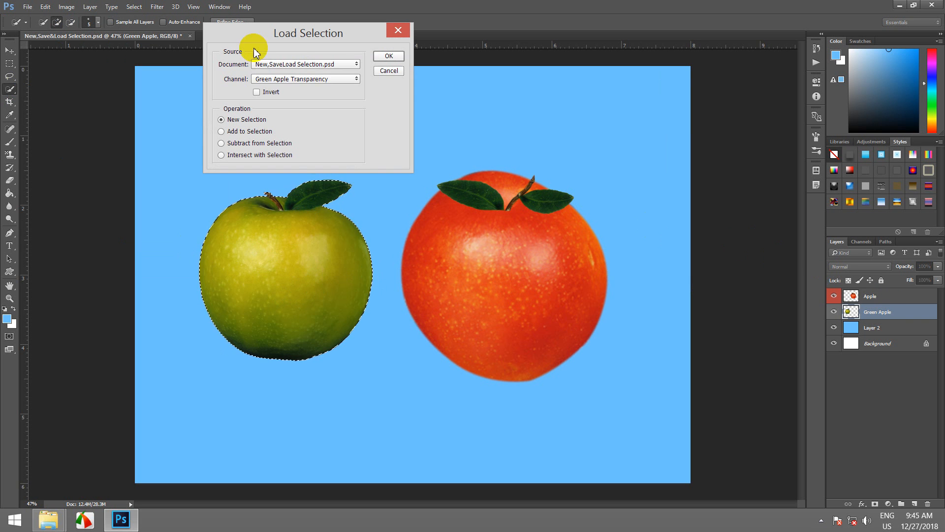
left_click(276, 79)
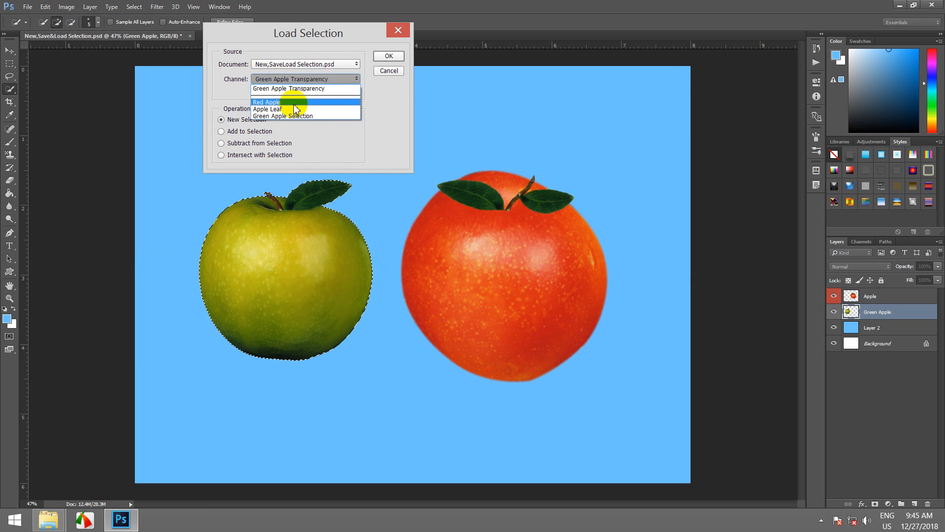
left_click(291, 97)
left_click(247, 131)
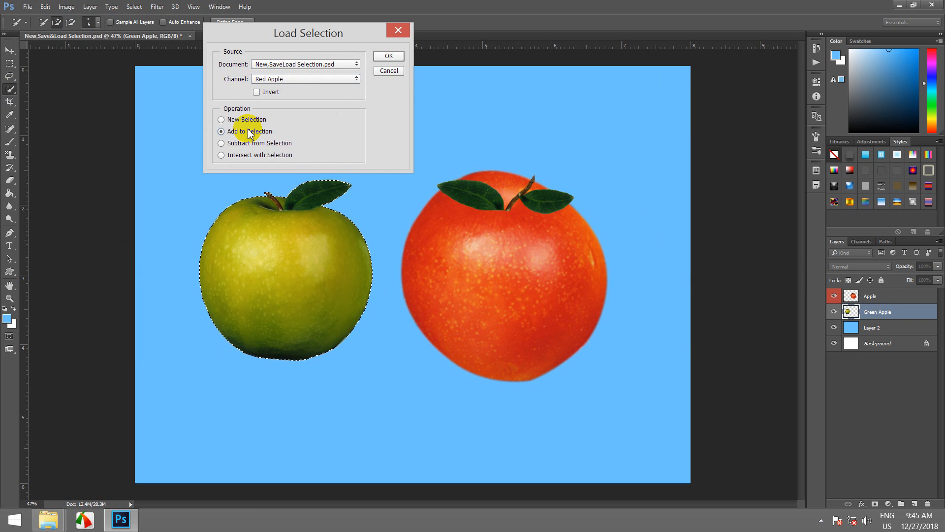
left_click(388, 56)
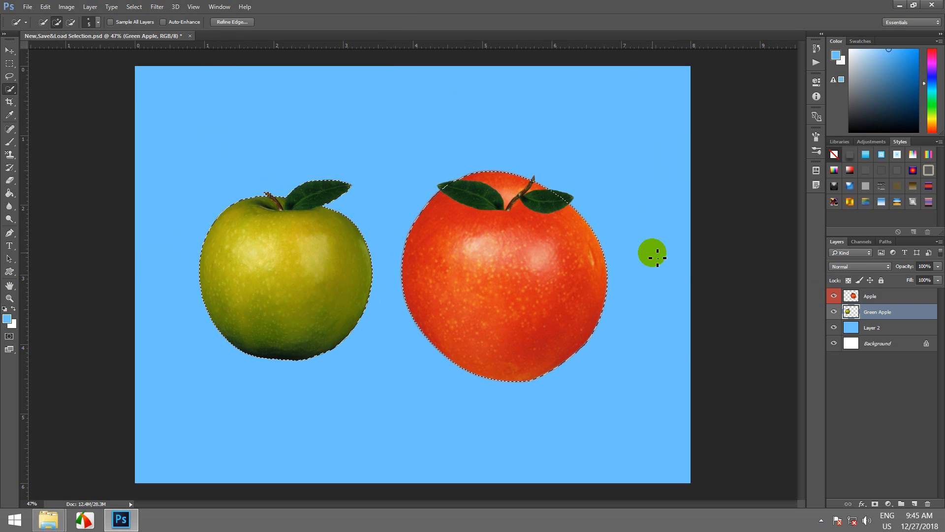
Make the Apple layer active and deselect both apples.
left_click(887, 297)
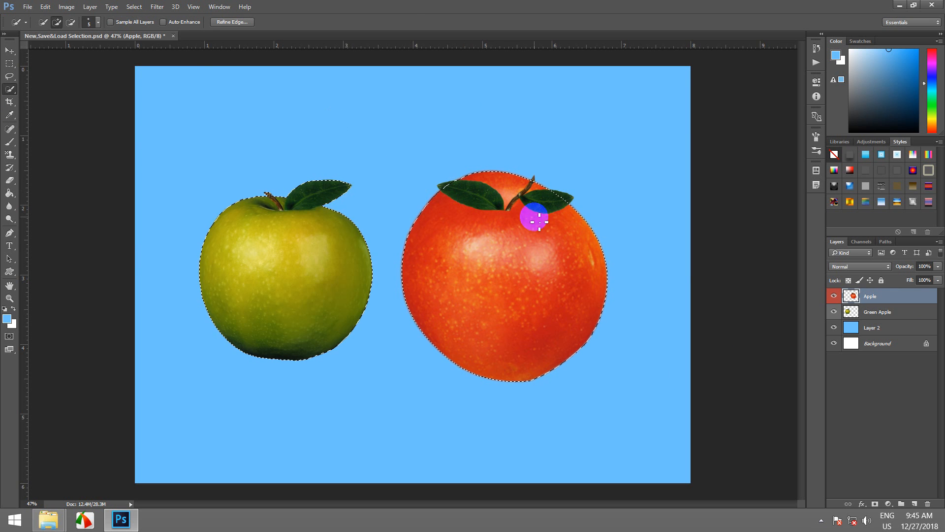
left_click(134, 7)
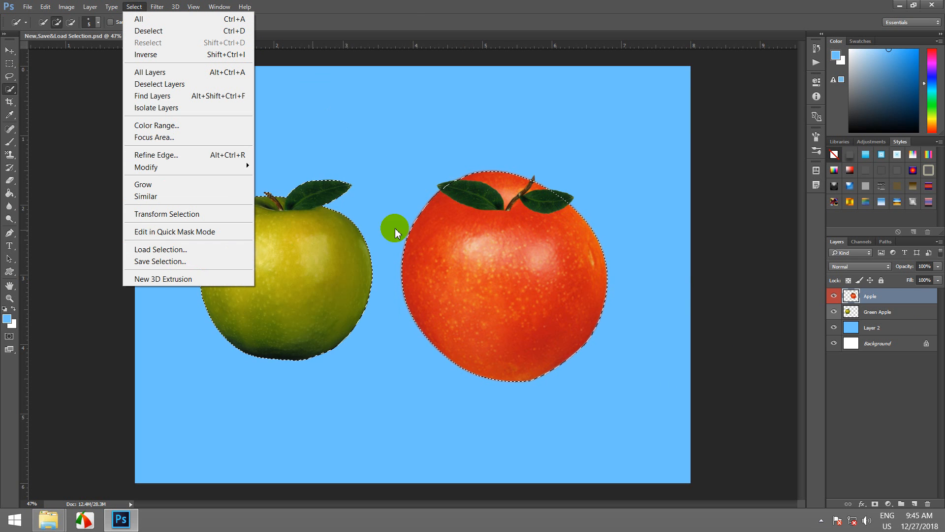
left_click(329, 263)
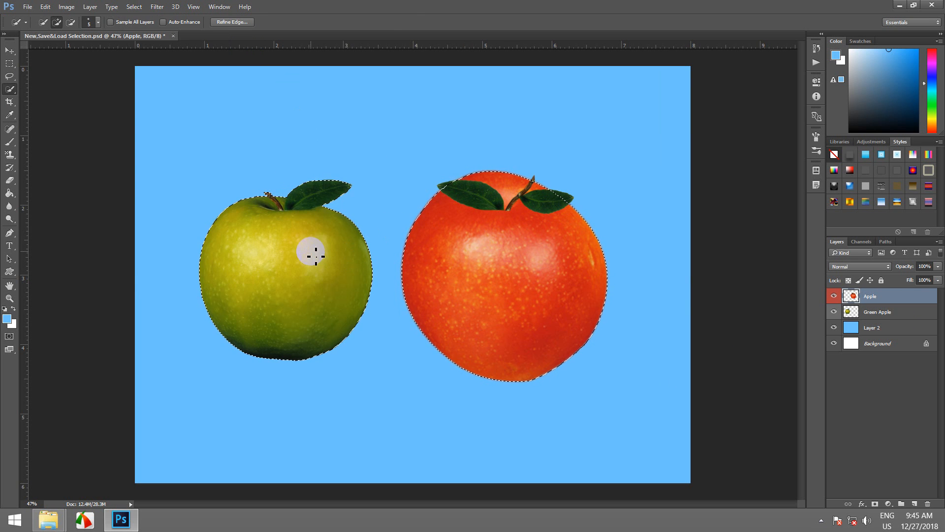
left_click(133, 6)
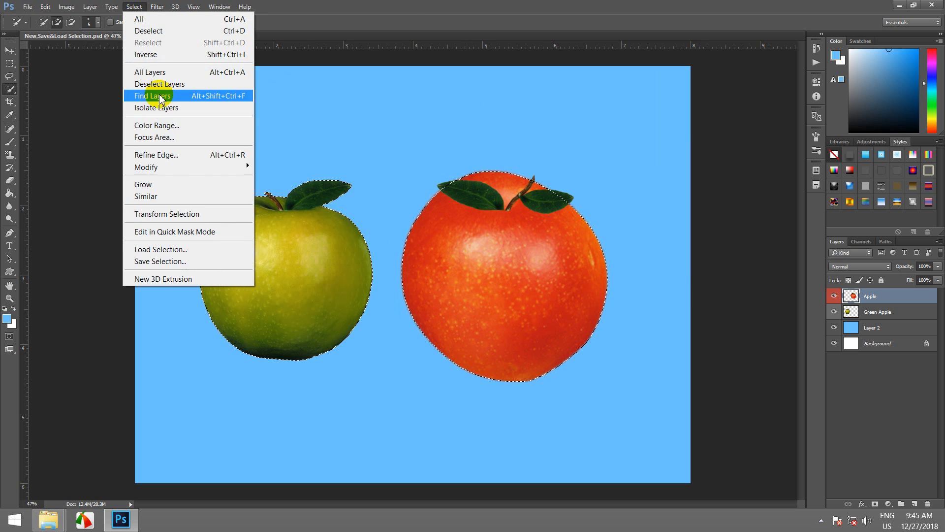
left_click(169, 31)
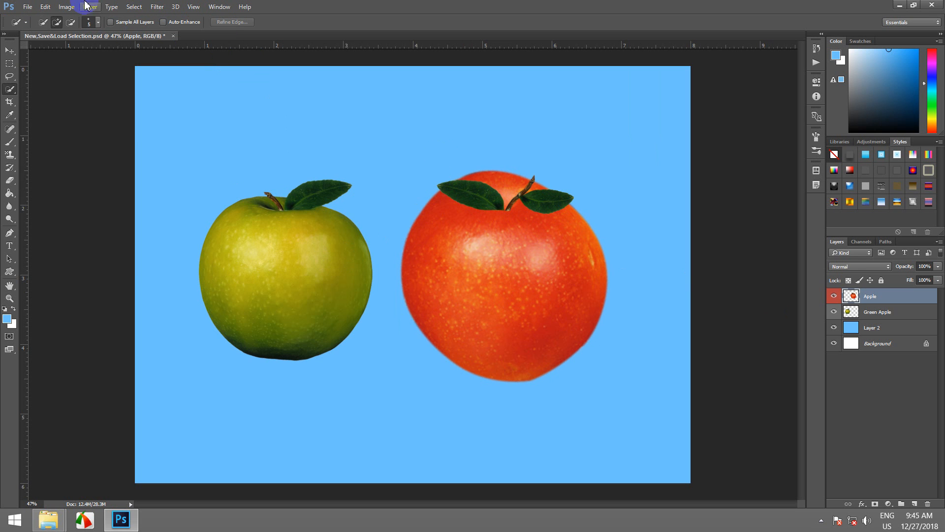
Examine which saved channels are available for loading as a selection, and leave without loading one.
left_click(133, 11)
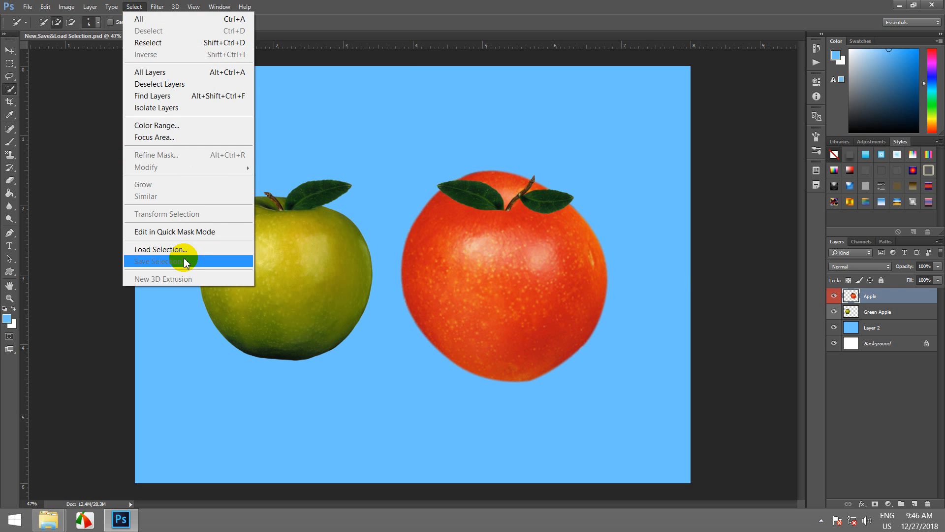
left_click(207, 248)
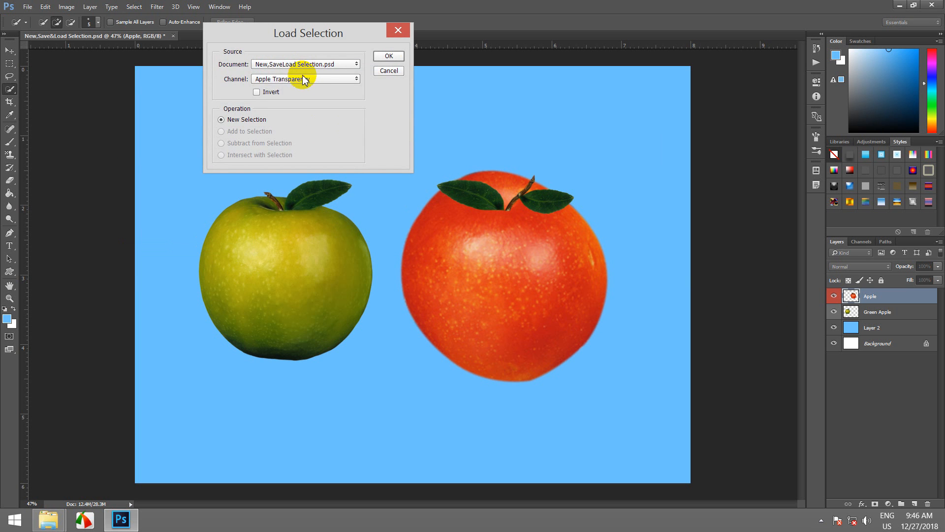
left_click(303, 80)
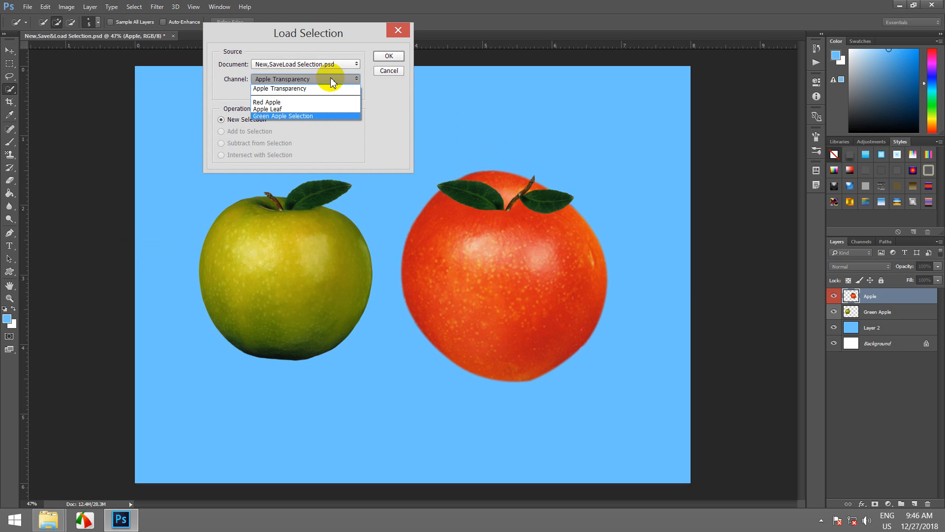
left_click(388, 72)
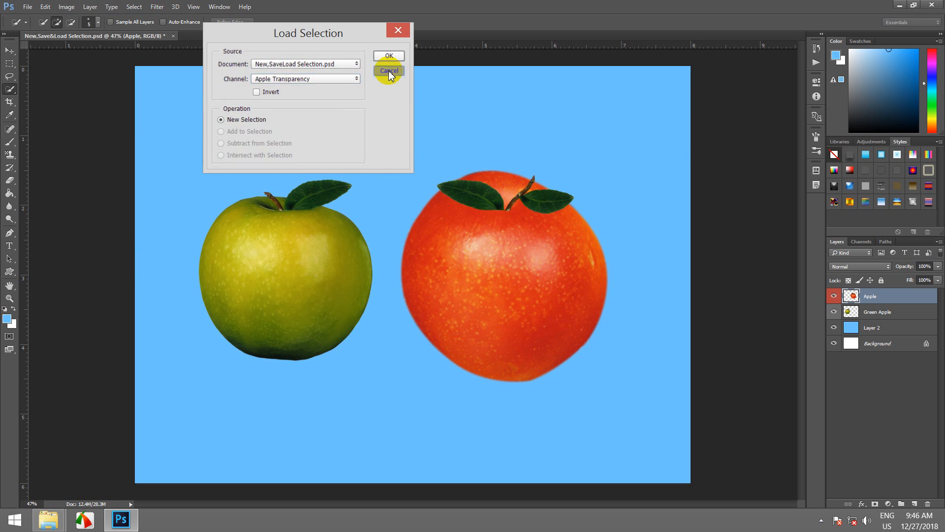
left_click(389, 71)
Select the red apple with its leaves on the Apple layer and save the selection as a new channel named Red Leaf Apple.
mouse_move(477, 254)
left_mouse_down()
mouse_move(501, 209)
mouse_move(489, 201)
mouse_move(522, 196)
mouse_move(515, 187)
mouse_move(553, 284)
mouse_move(541, 203)
mouse_move(548, 205)
mouse_move(474, 271)
left_mouse_up()
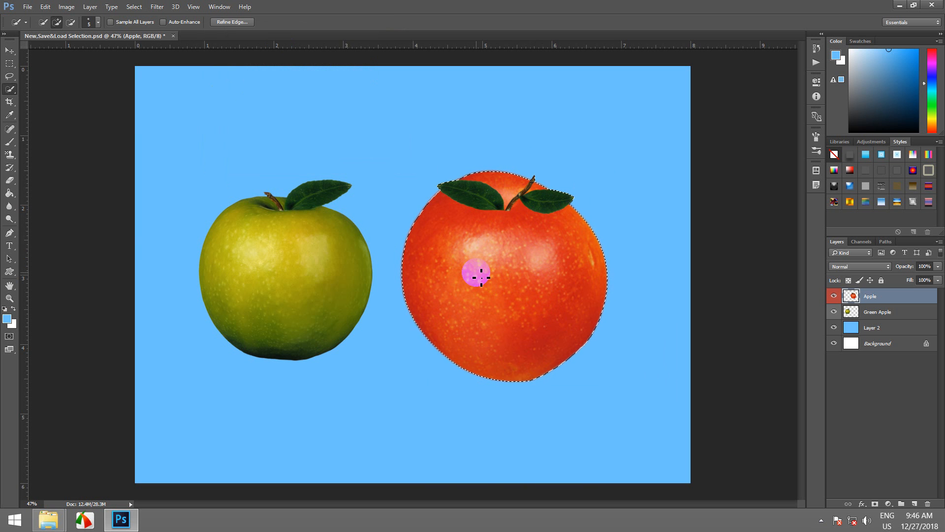
left_click(135, 7)
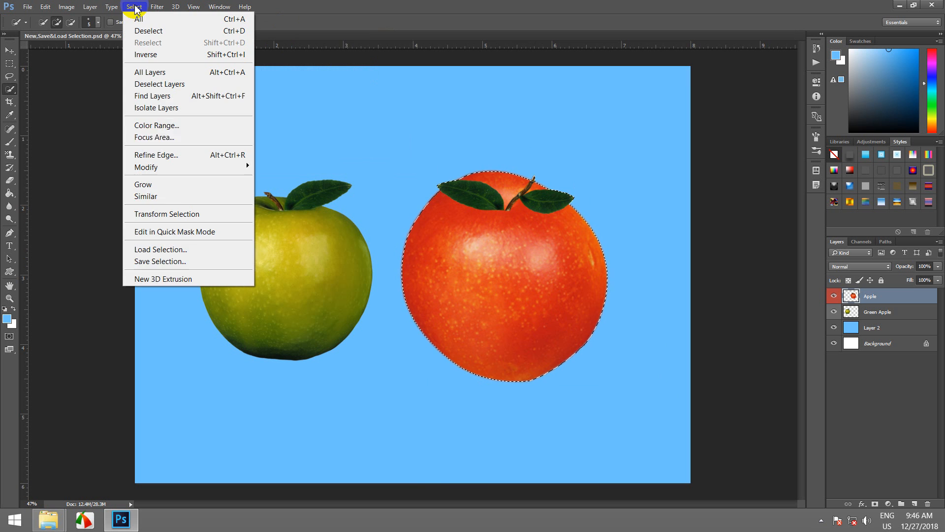
left_click(177, 263)
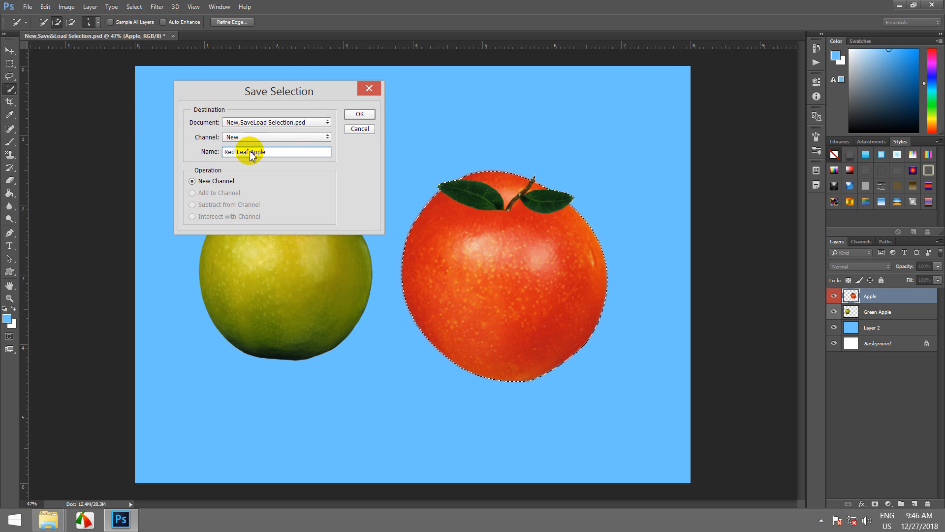
left_click(360, 115)
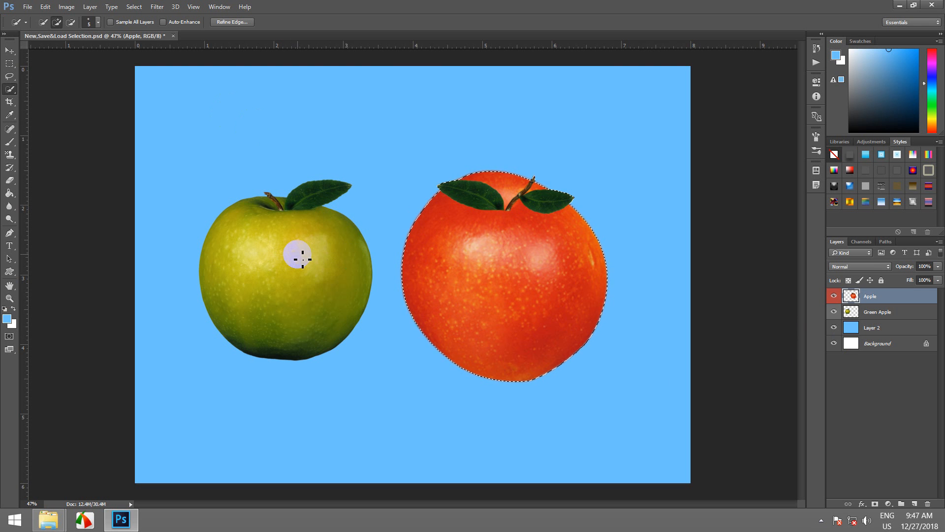
Select the green apple on the Green Apple layer and load the Red Leaf Apple channel with Add to Selection.
left_click(893, 312)
mouse_move(279, 260)
left_mouse_down()
mouse_move(245, 241)
mouse_move(300, 242)
mouse_move(307, 294)
mouse_move(278, 310)
mouse_move(247, 265)
mouse_move(285, 264)
left_mouse_up()
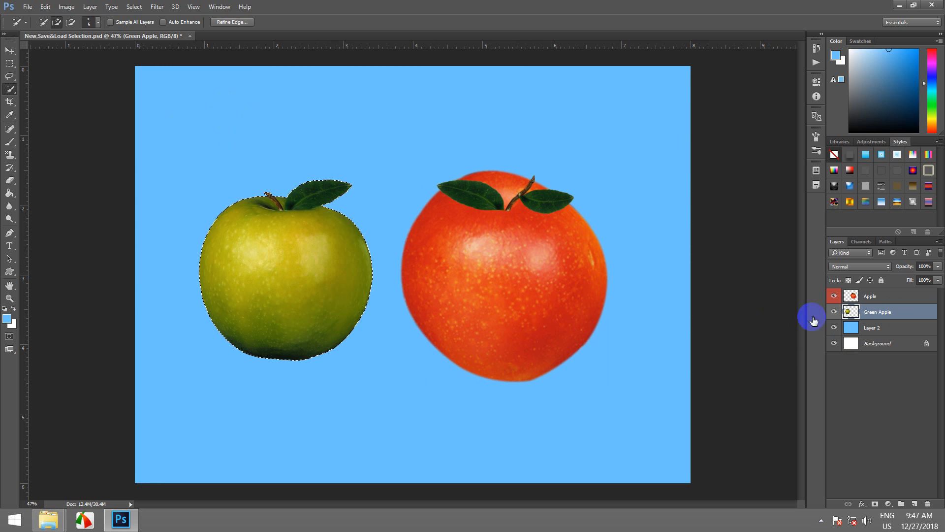
left_click(134, 6)
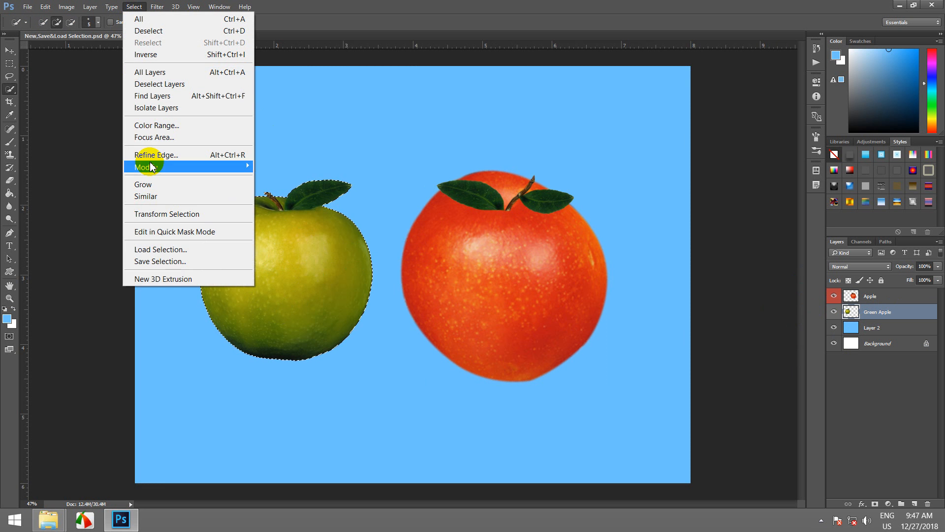
left_click(186, 252)
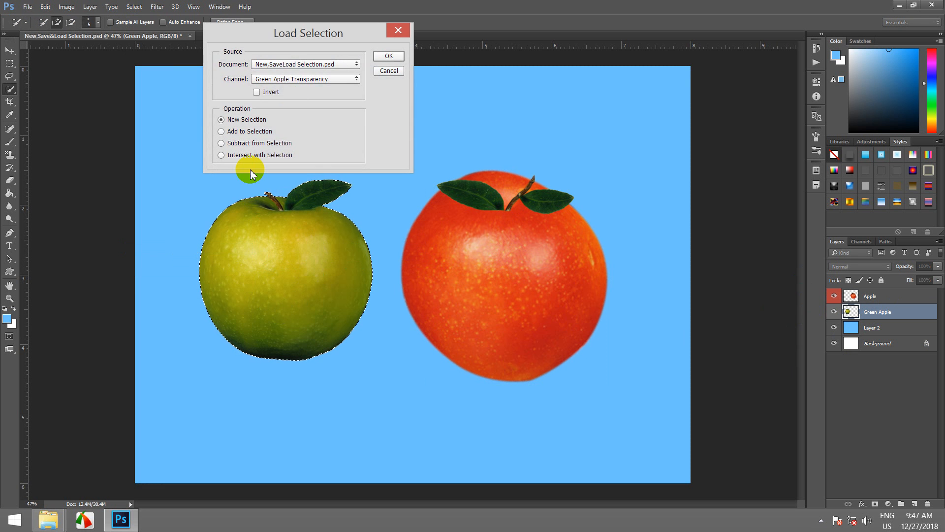
left_click(288, 79)
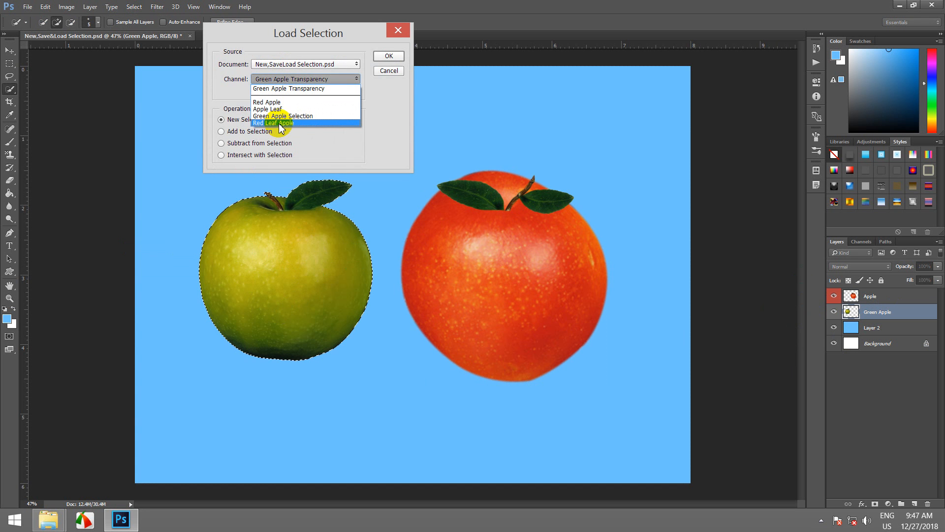
left_click(278, 123)
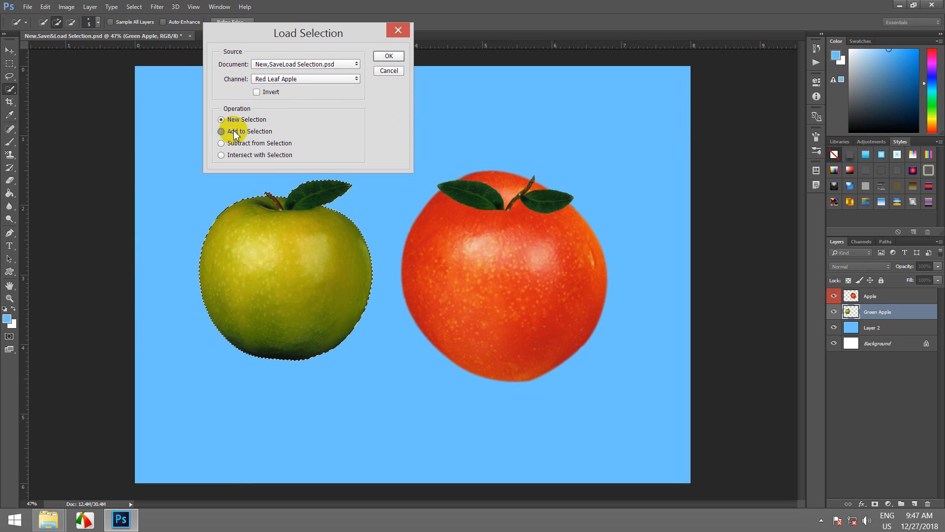
left_click(389, 56)
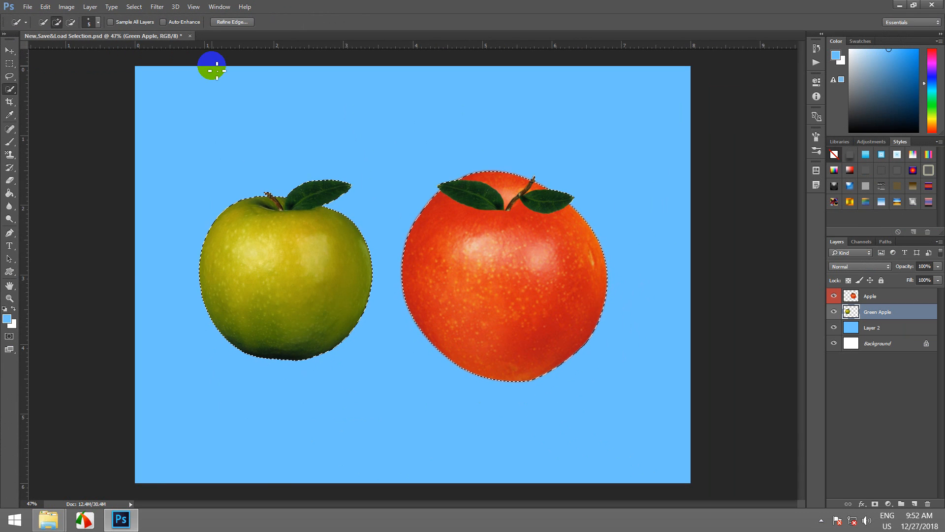
Close Photoshop and return to the desktop.
left_click(932, 5)
left_click(483, 207)
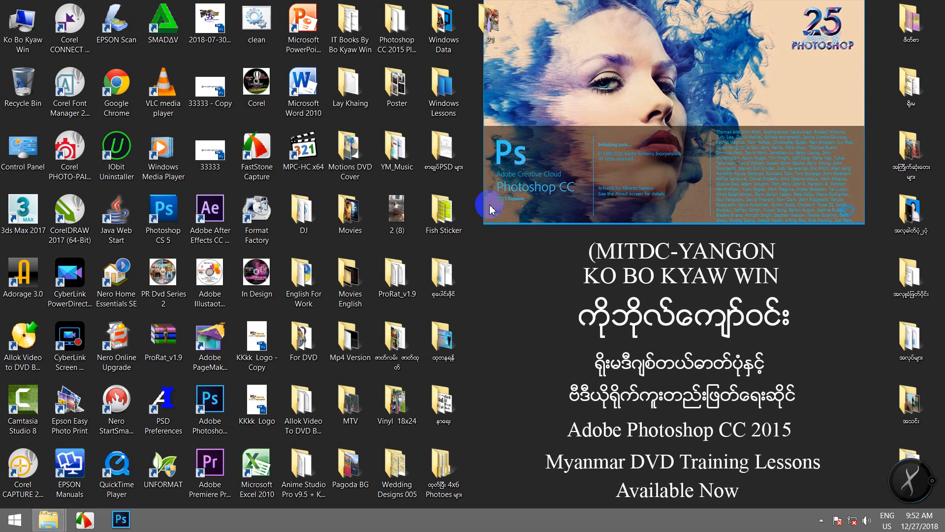